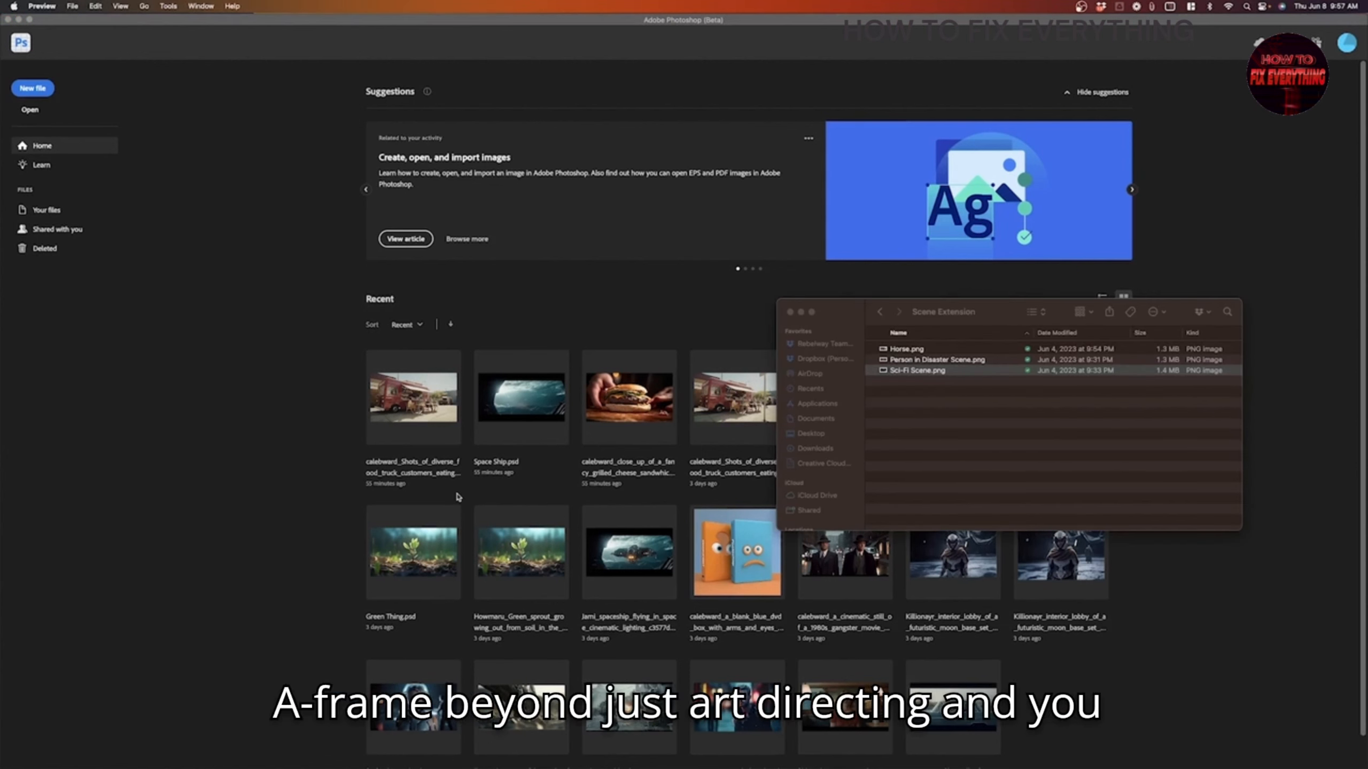
Step: Open Sci-Fi Scene.png from the Scene Extension folder in the image viewer and centre its window on screen
click(919, 370)
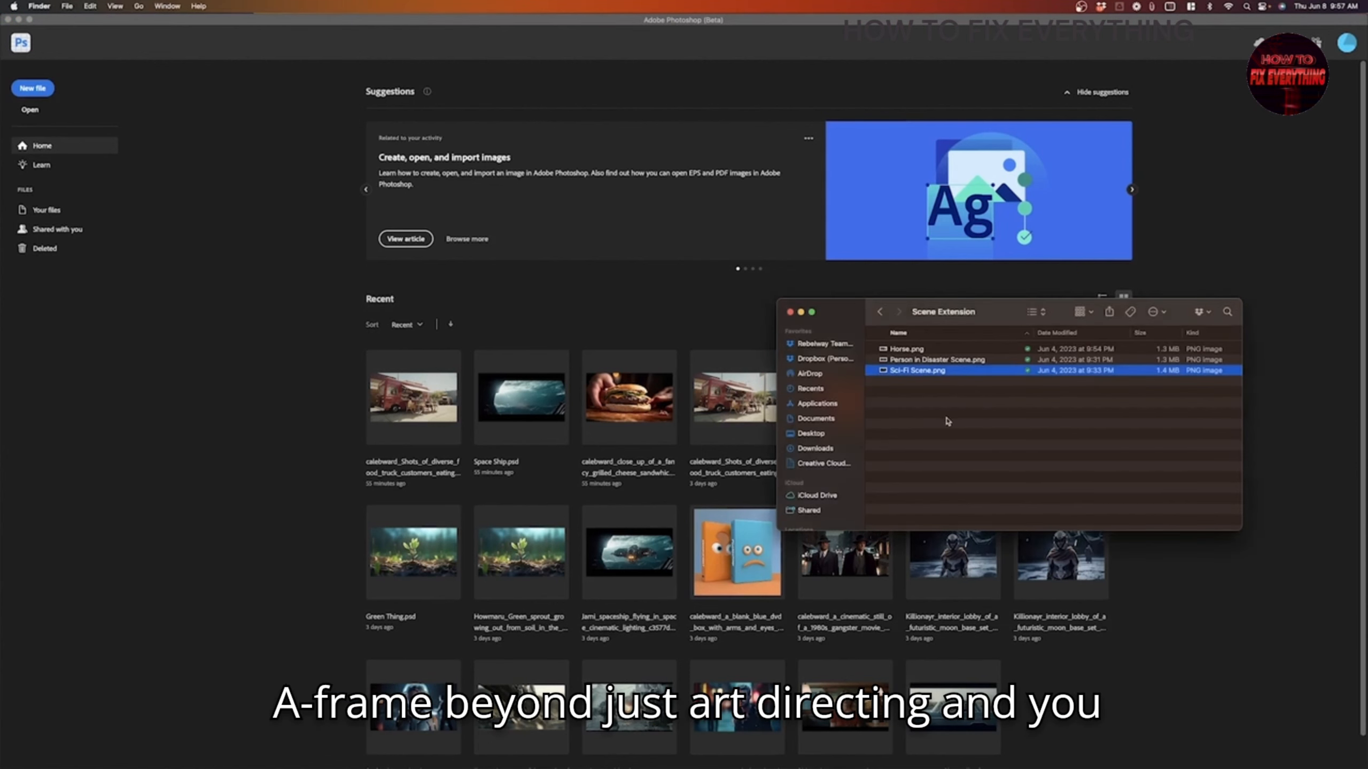
double_click(920, 372)
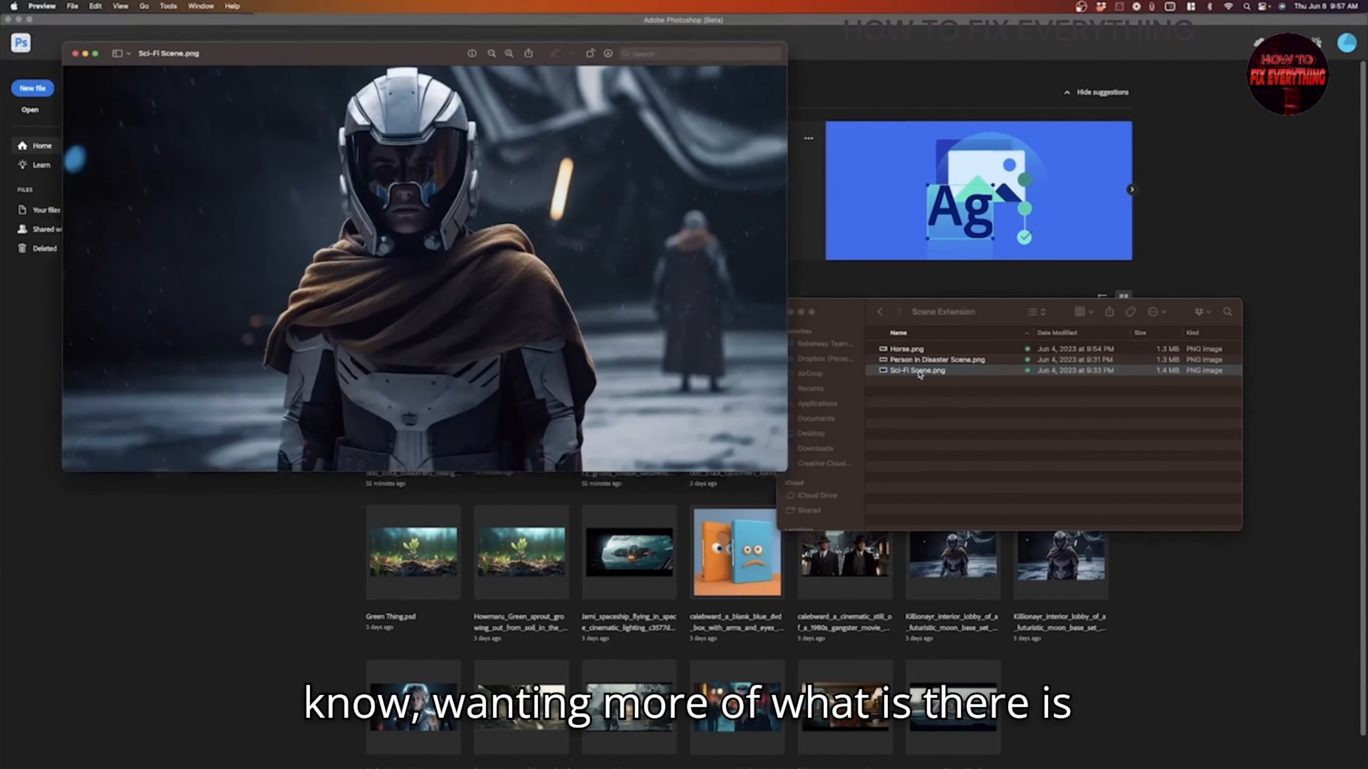
drag(383, 29, 706, 110)
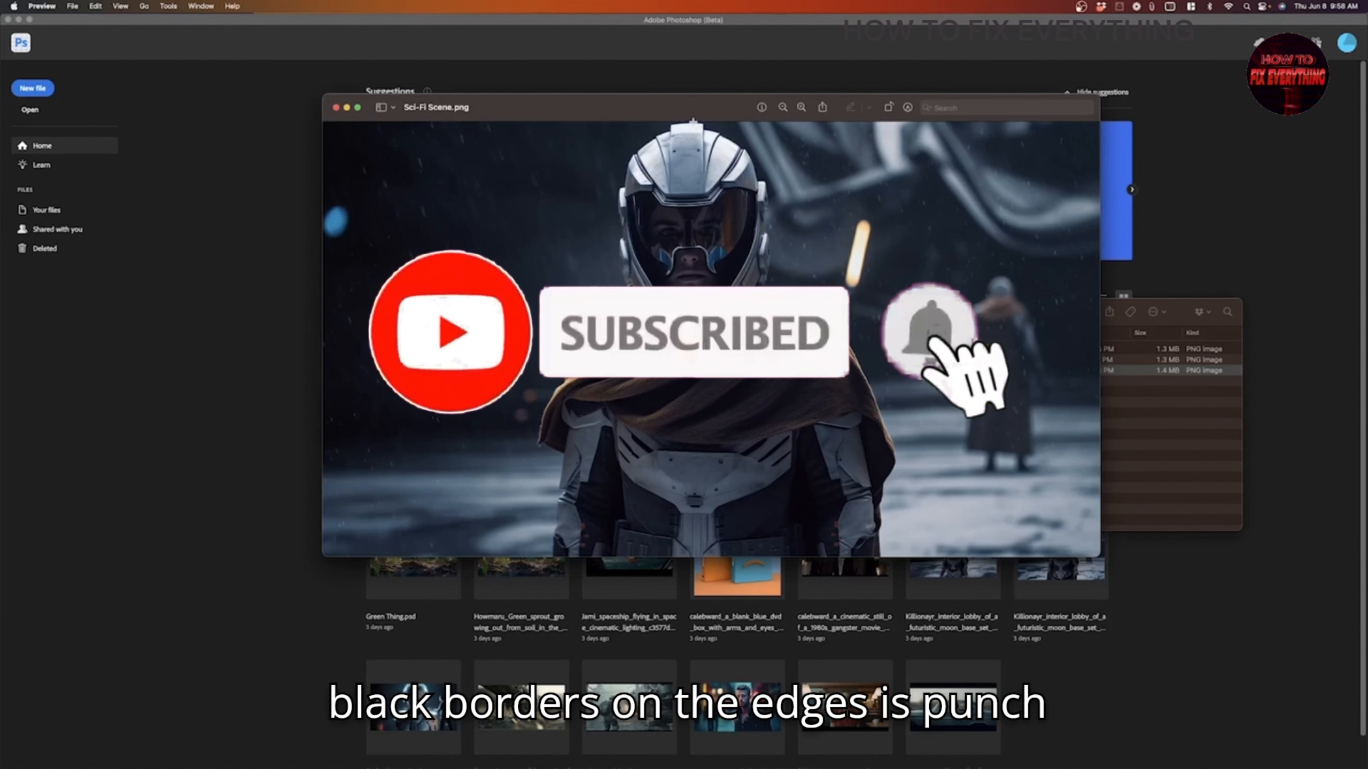
Step: Examine how a tighter framing of the helmeted figure changes the sci-fi scene's composition, then restore the wider view and close the preview
click(801, 107)
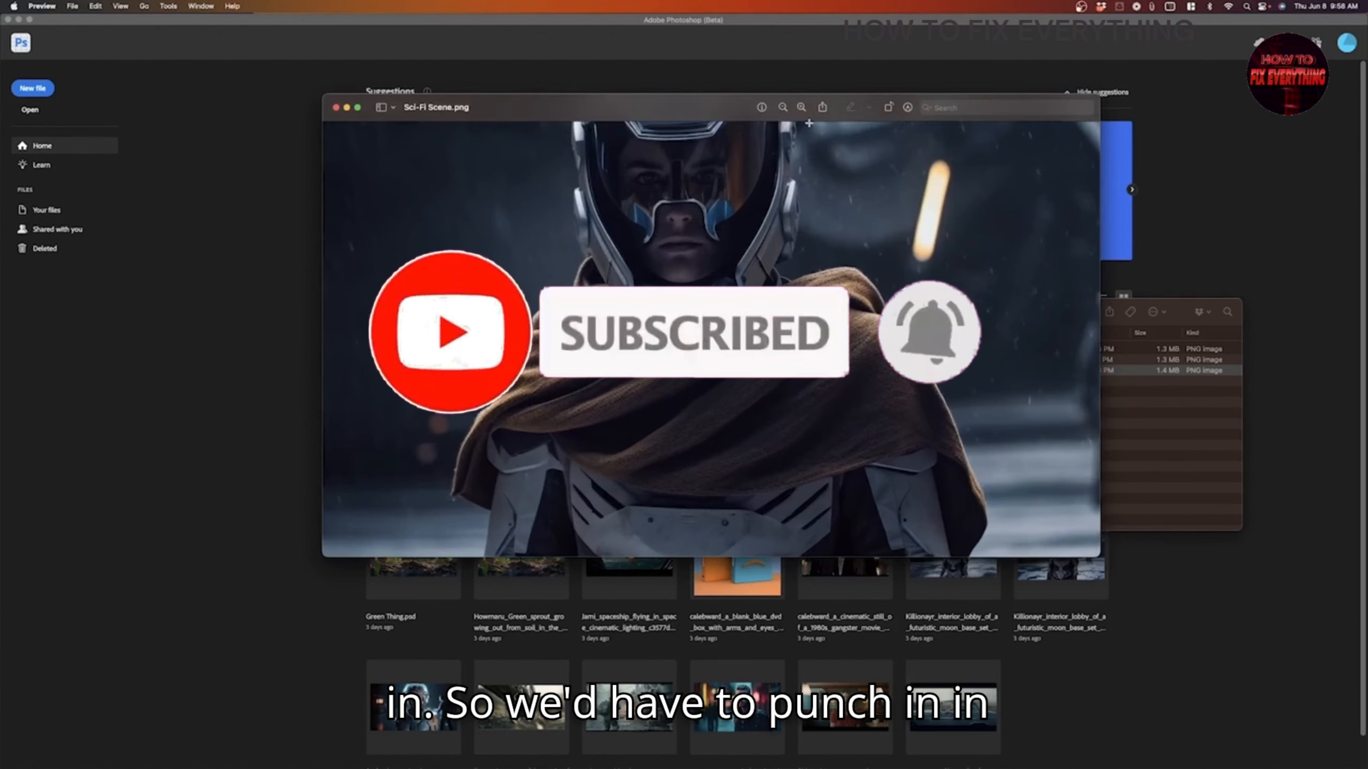
scroll(767, 251, up, 1)
scroll(766, 251, up, 3)
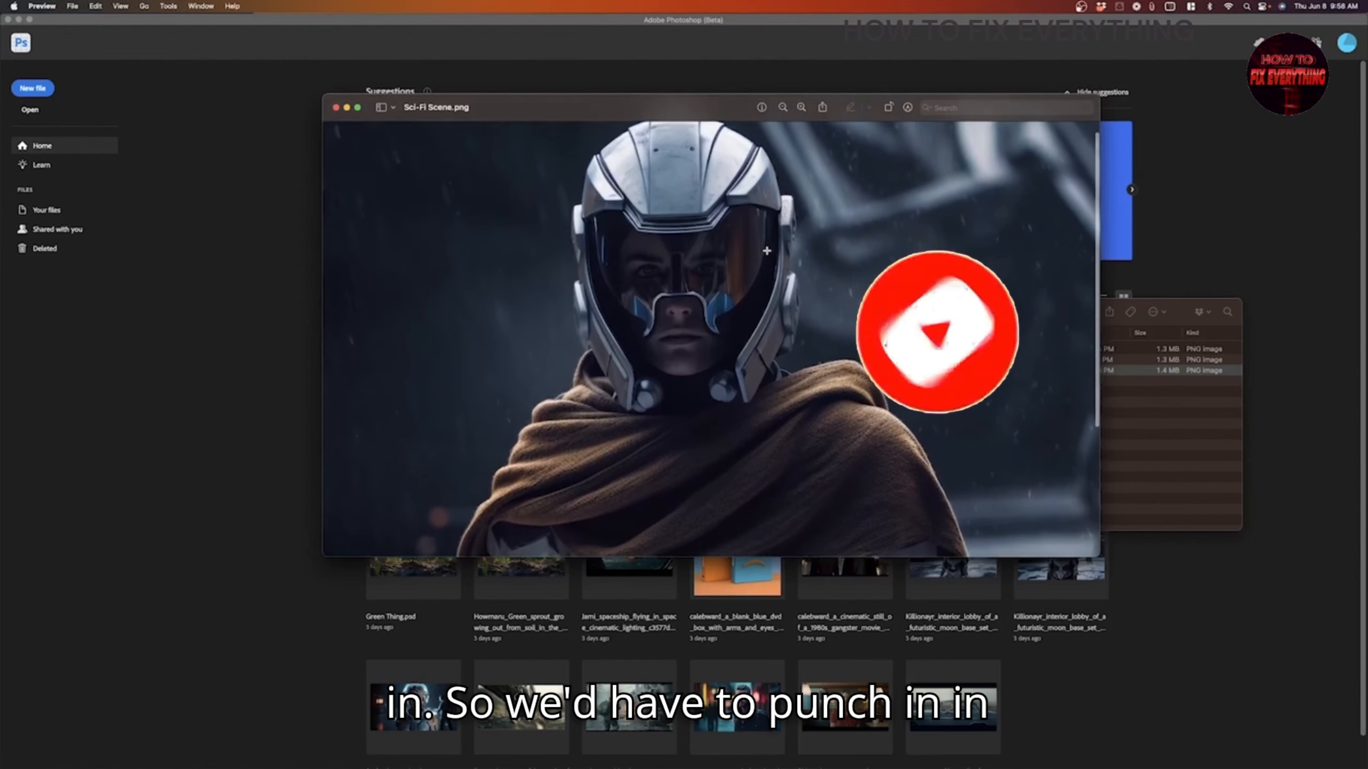
scroll(766, 248, up, 1)
scroll(767, 248, left, 1)
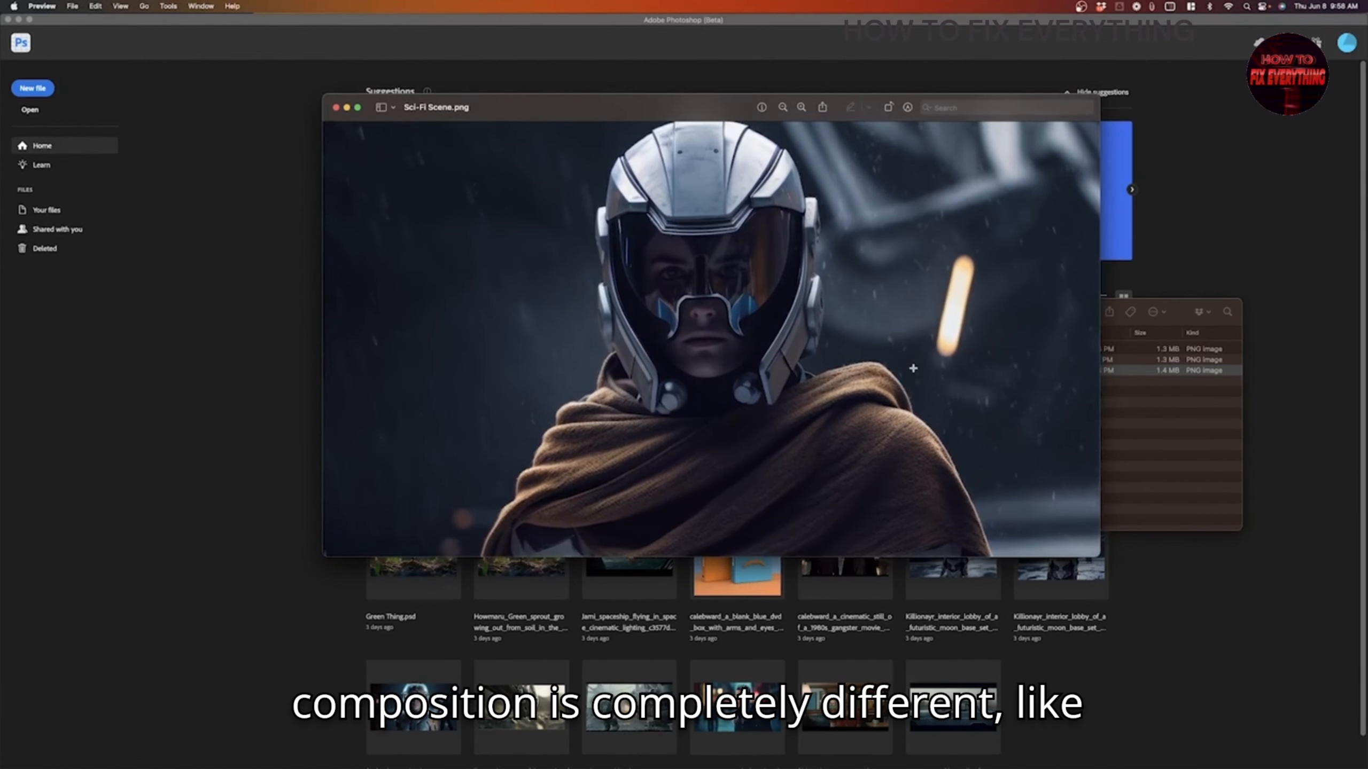
scroll(910, 371, right, 5)
scroll(907, 367, left, 5)
scroll(907, 367, down, 4)
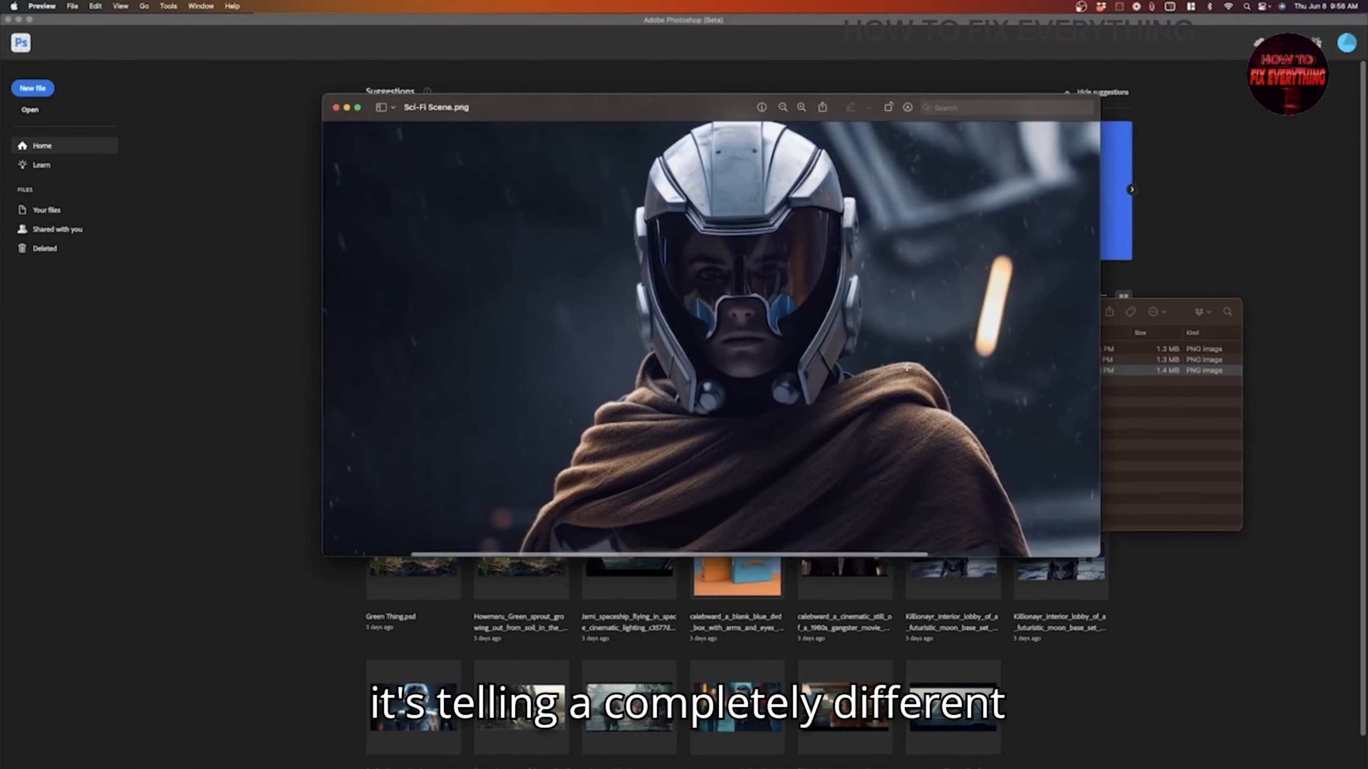
scroll(907, 367, up, 4)
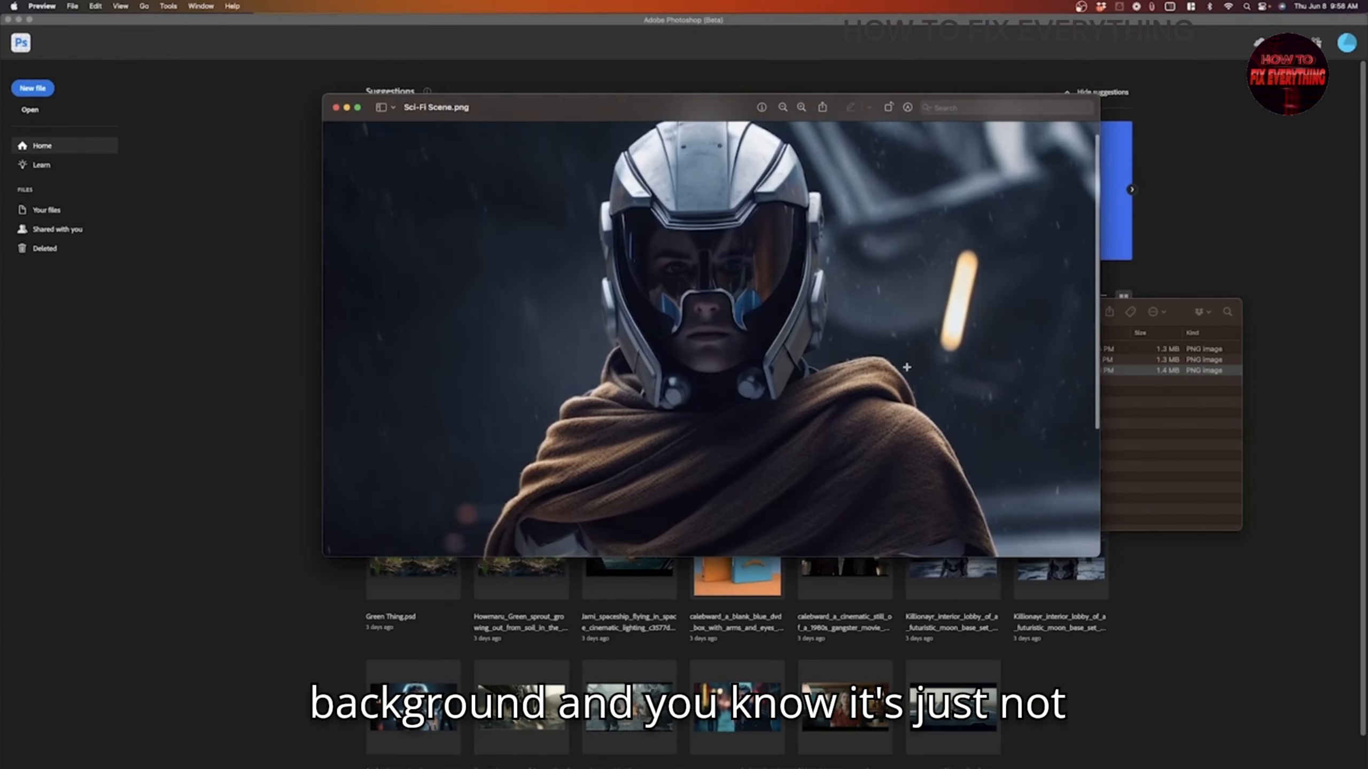
click(783, 108)
click(783, 108)
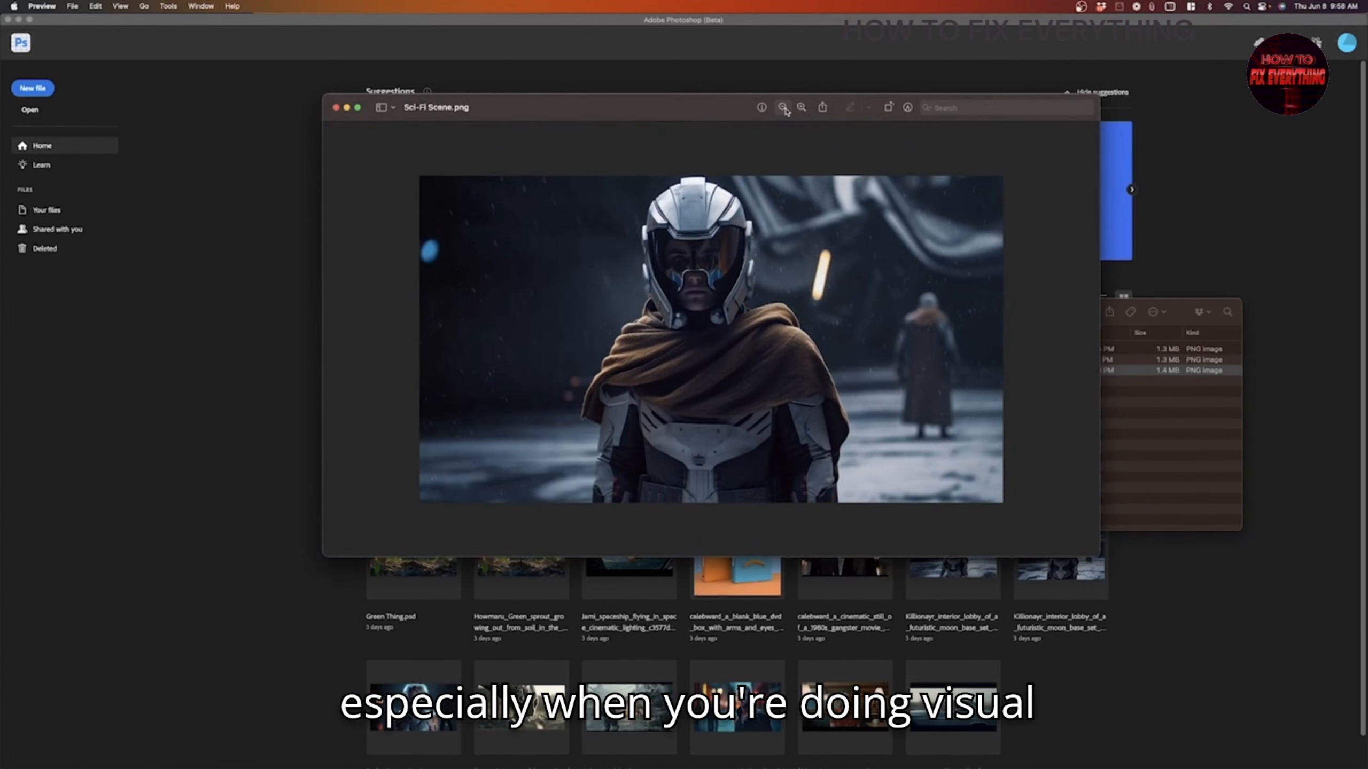
click(335, 108)
right_click(1026, 458)
click(948, 419)
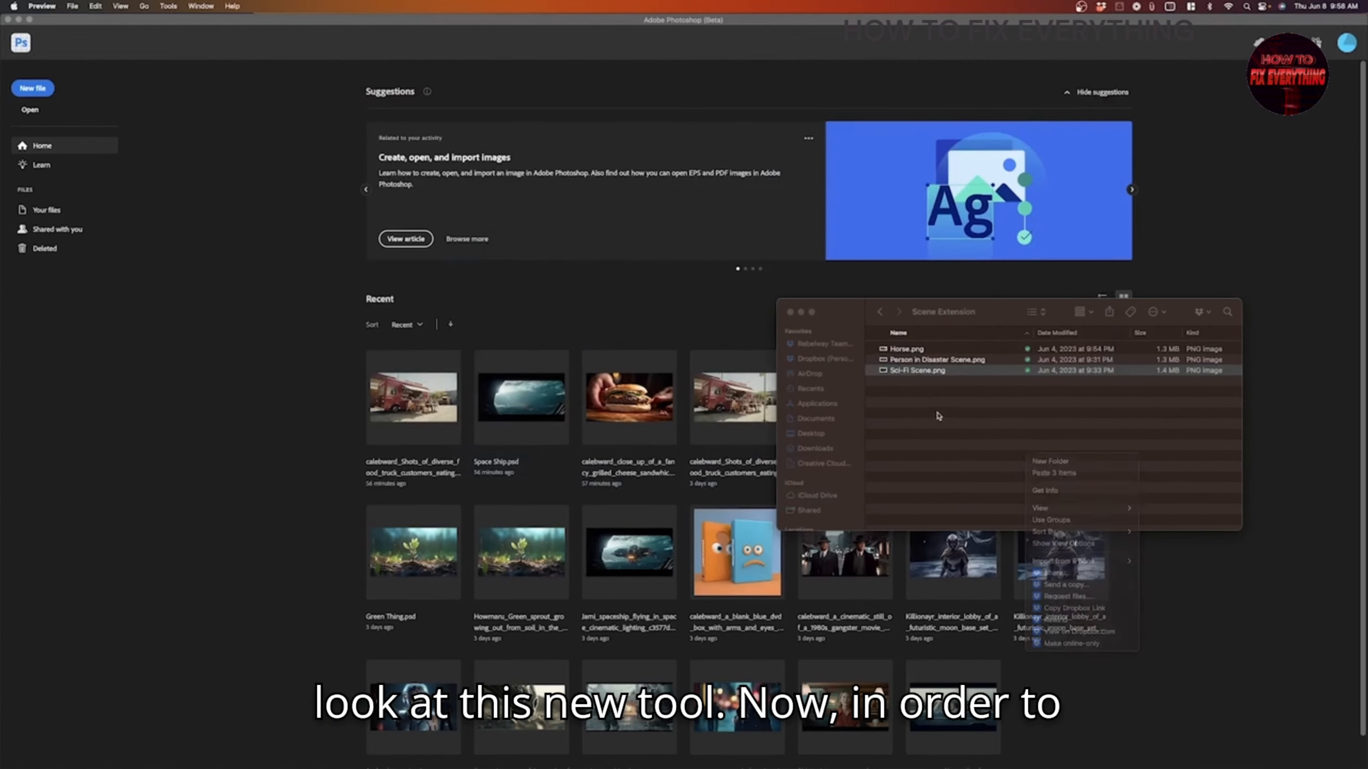
mouse_move(831, 321)
mouse_down()
mouse_move(821, 317)
mouse_move(842, 343)
mouse_up()
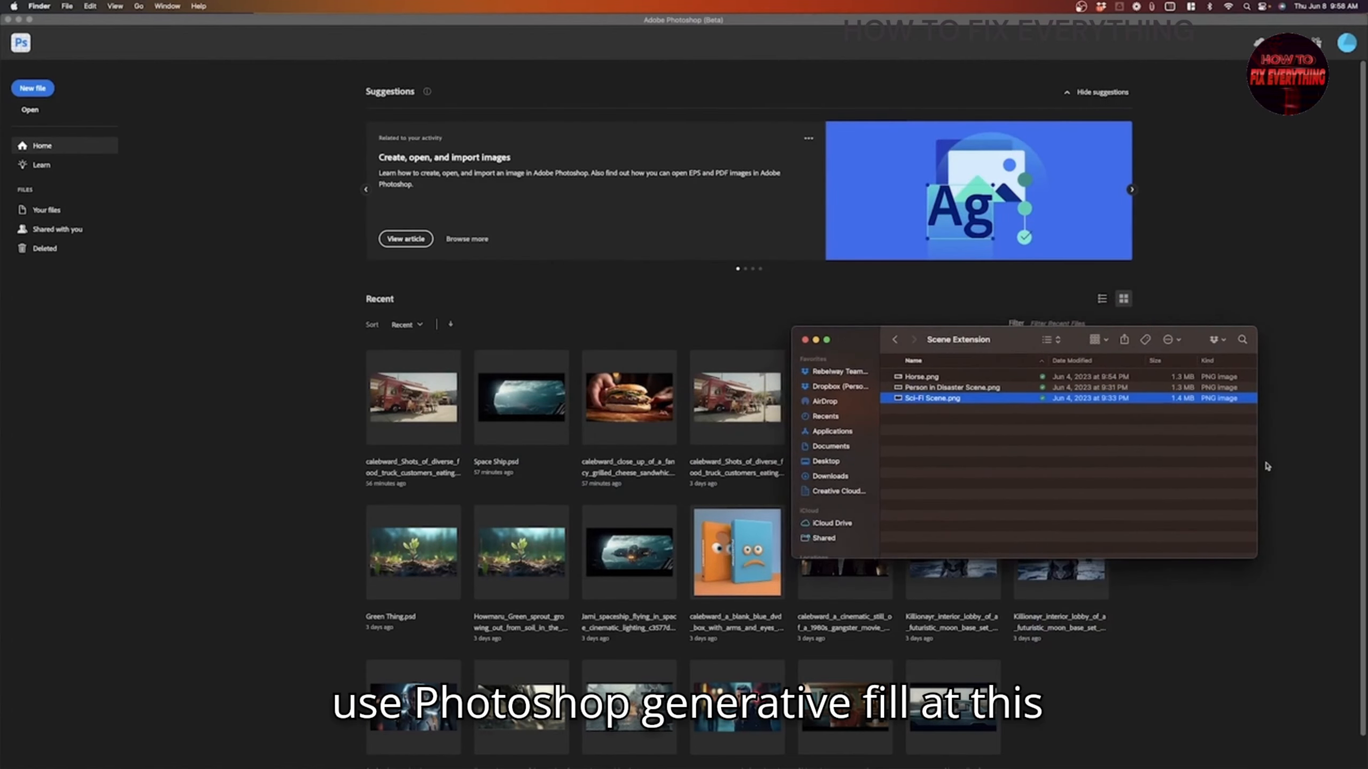
drag(1258, 463, 1224, 461)
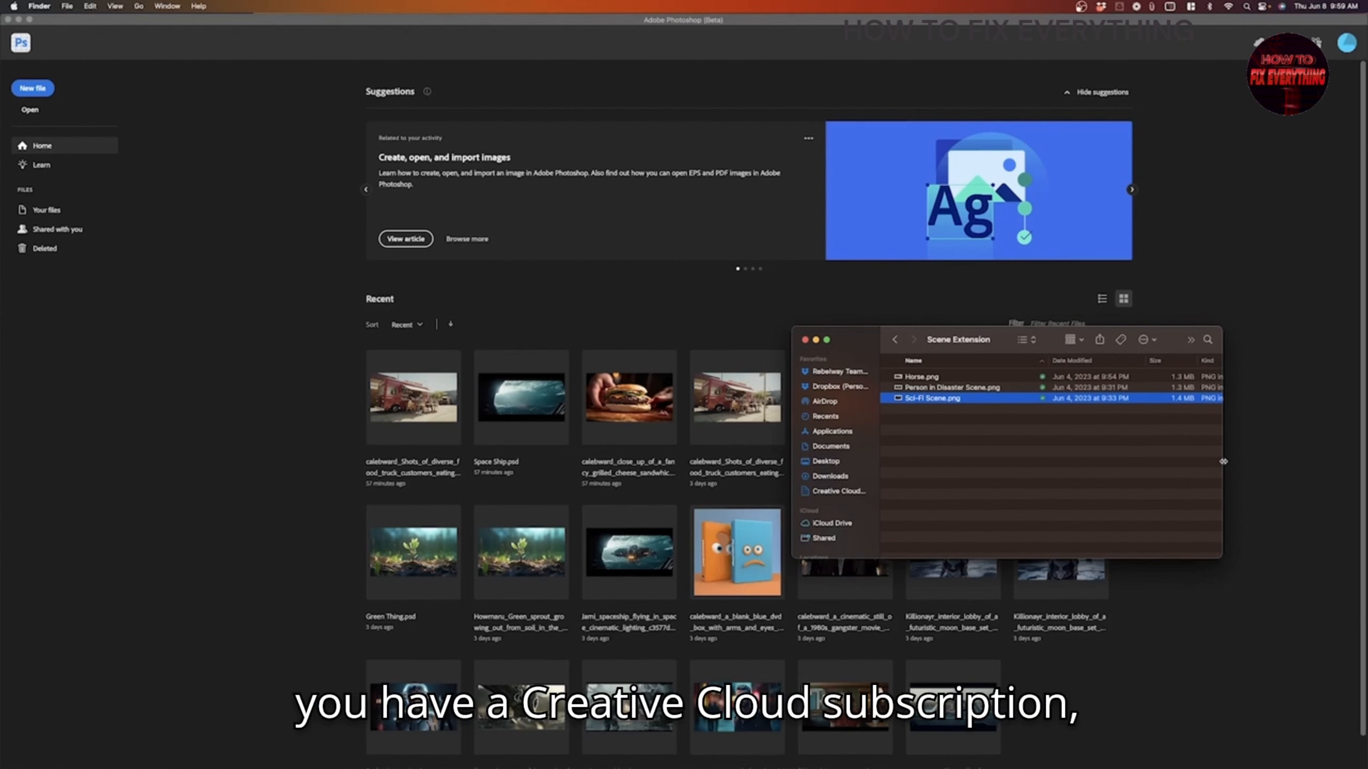
drag(1224, 461, 1292, 463)
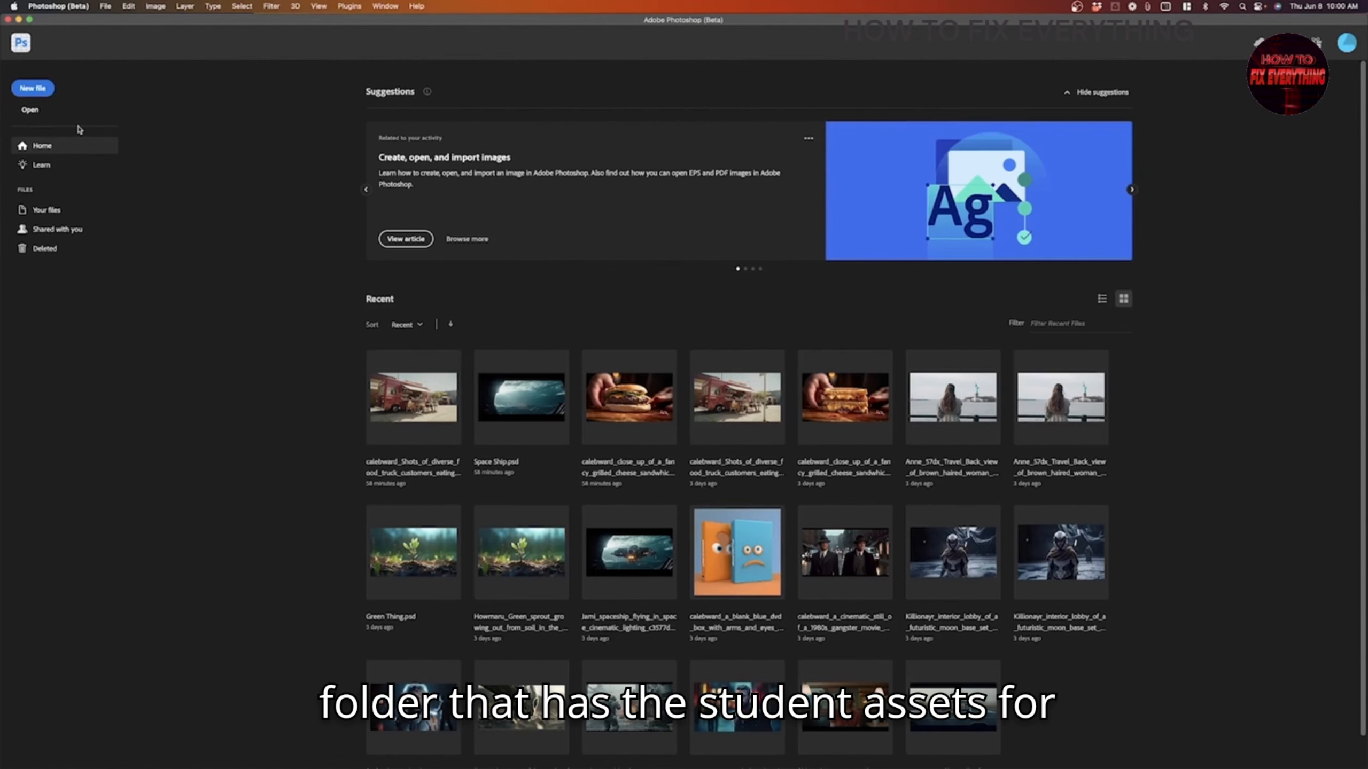
Step: Preview Sci-Fi Scene.png in the Scene Extension folder and open it in Photoshop for editing
click(30, 110)
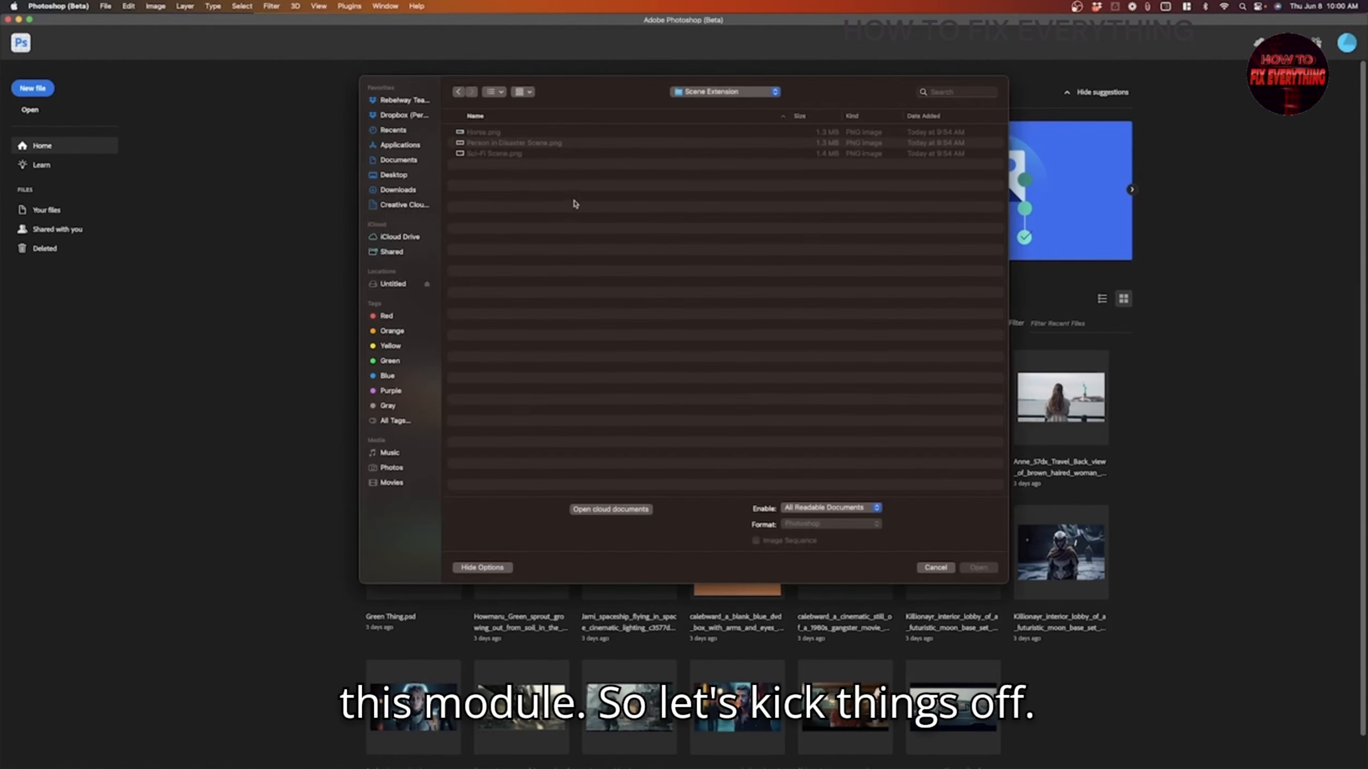
click(516, 154)
key(space)
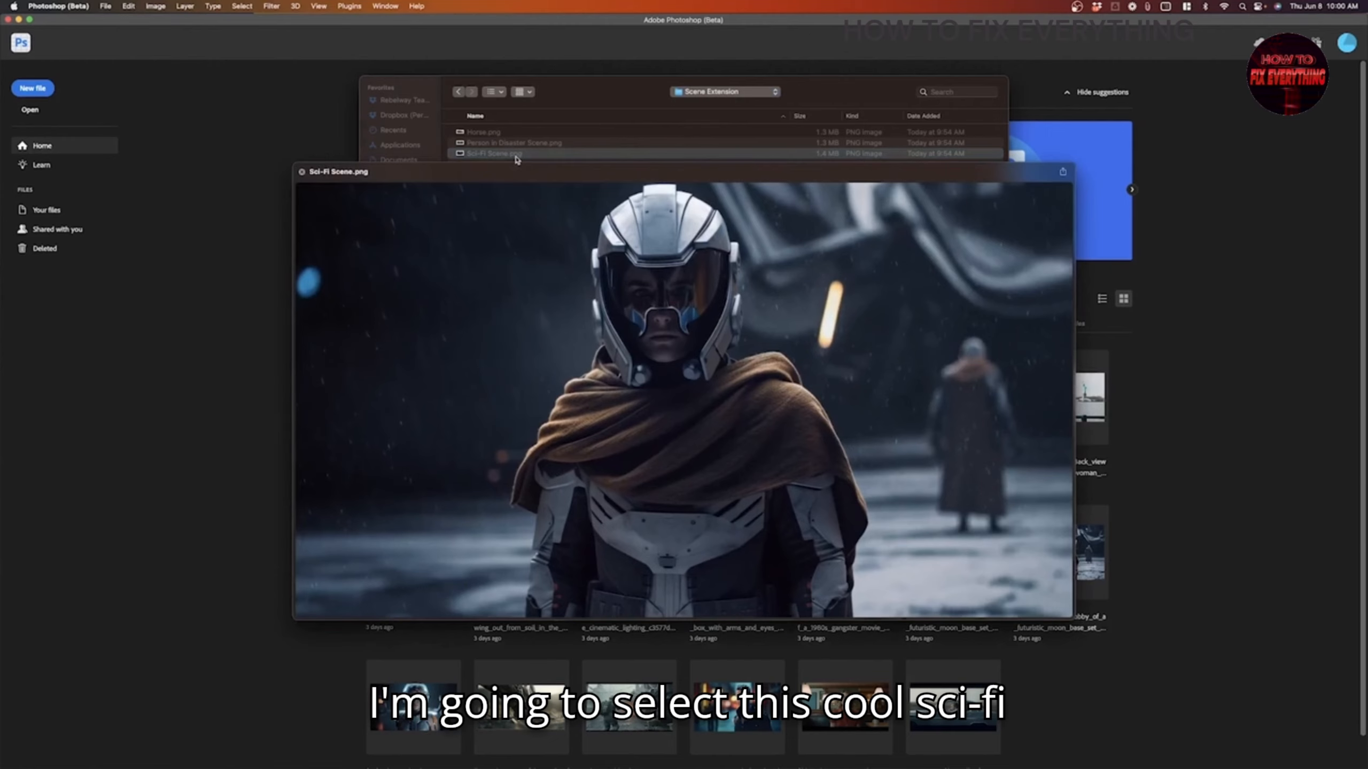
key(space)
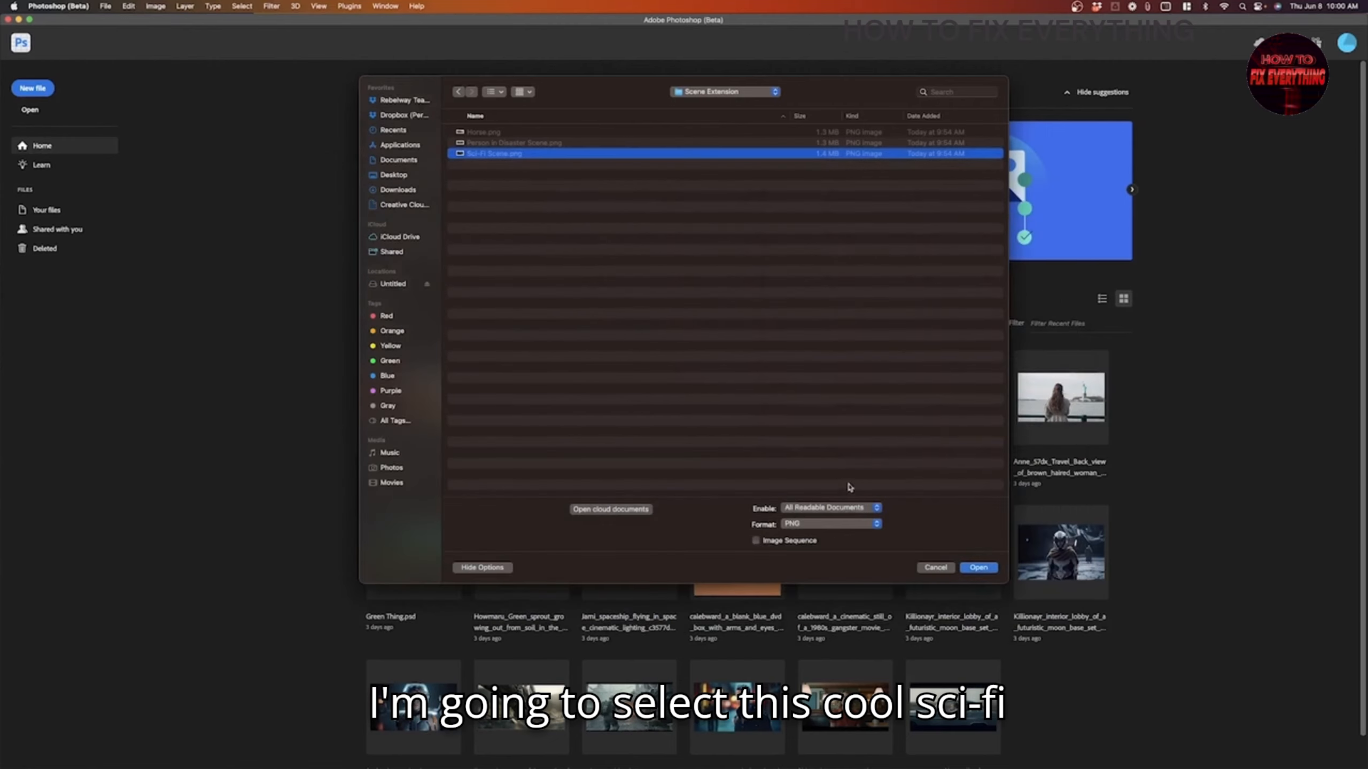
click(978, 568)
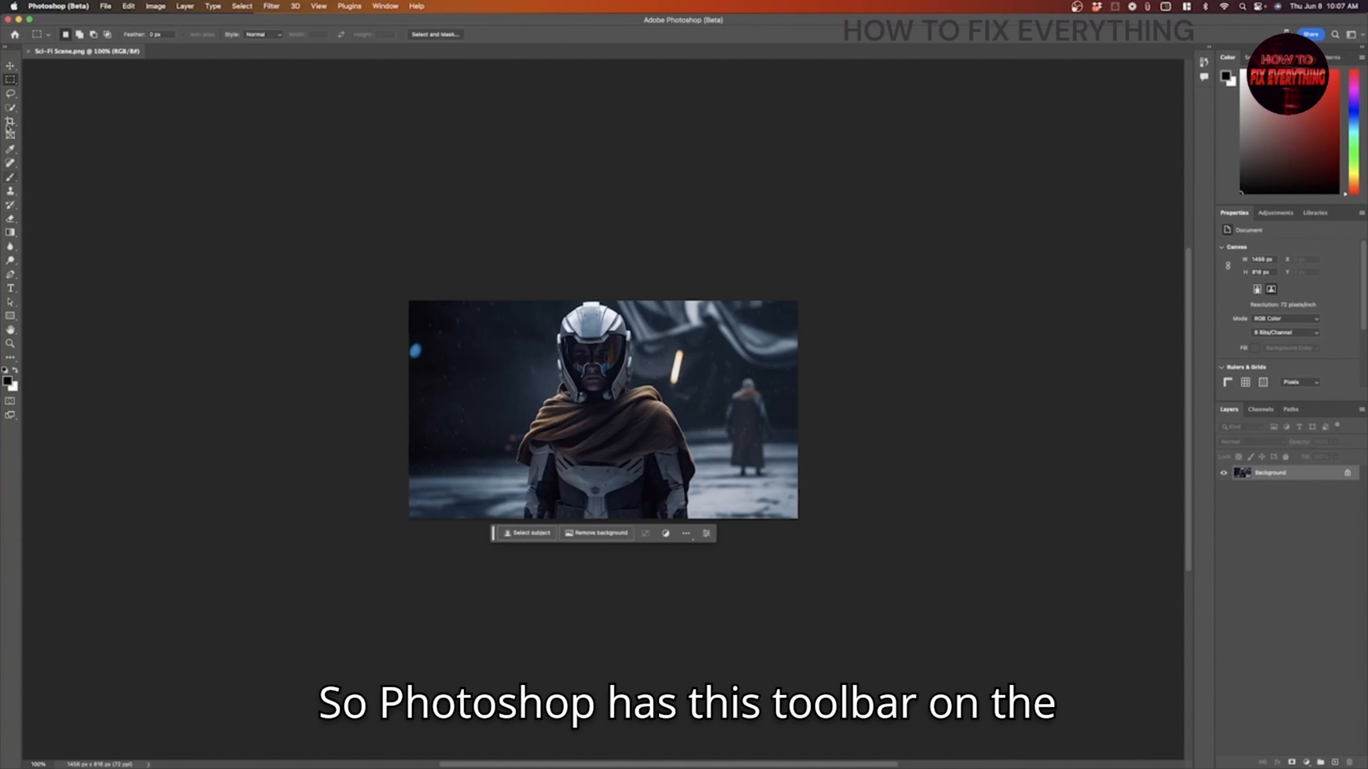
Step: Expand the canvas above and below the image with the Crop tool to a height of about 1064 px, keeping its width
click(10, 344)
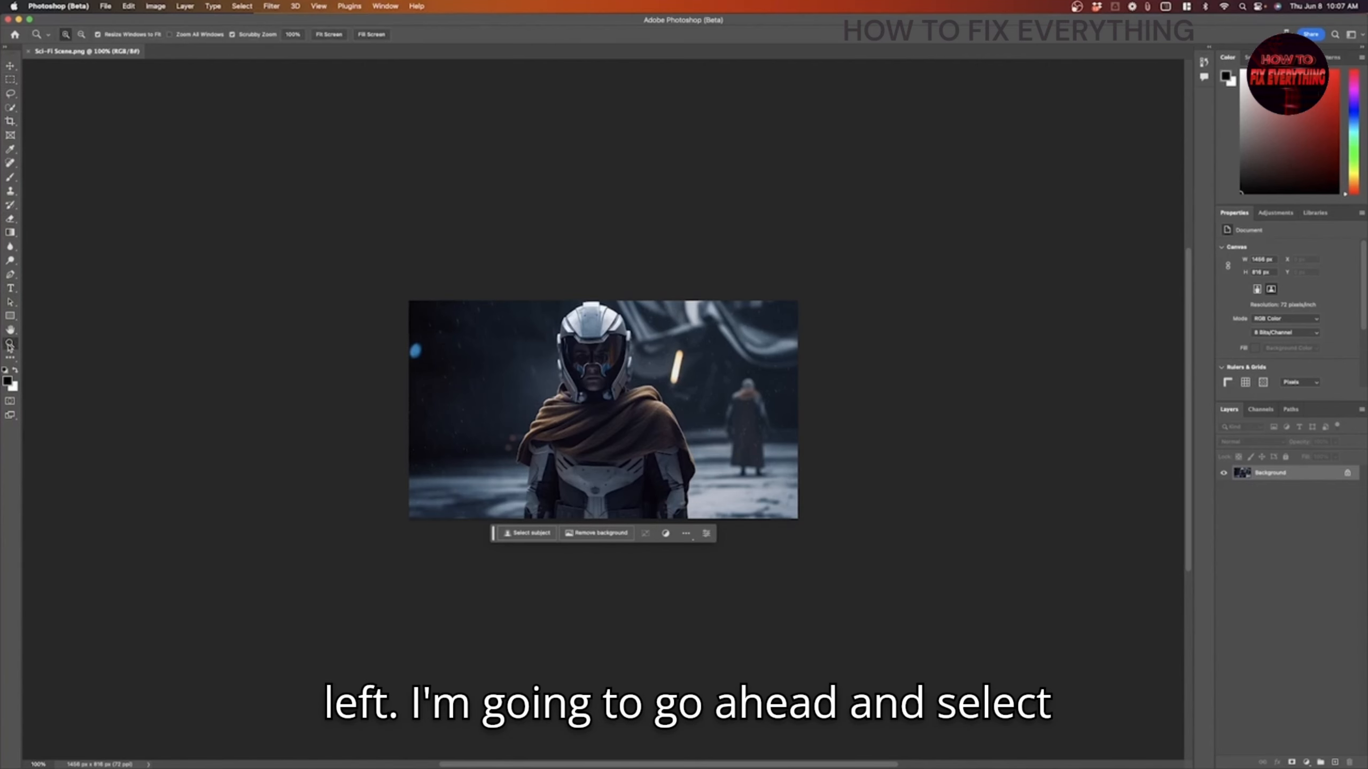
click(612, 416)
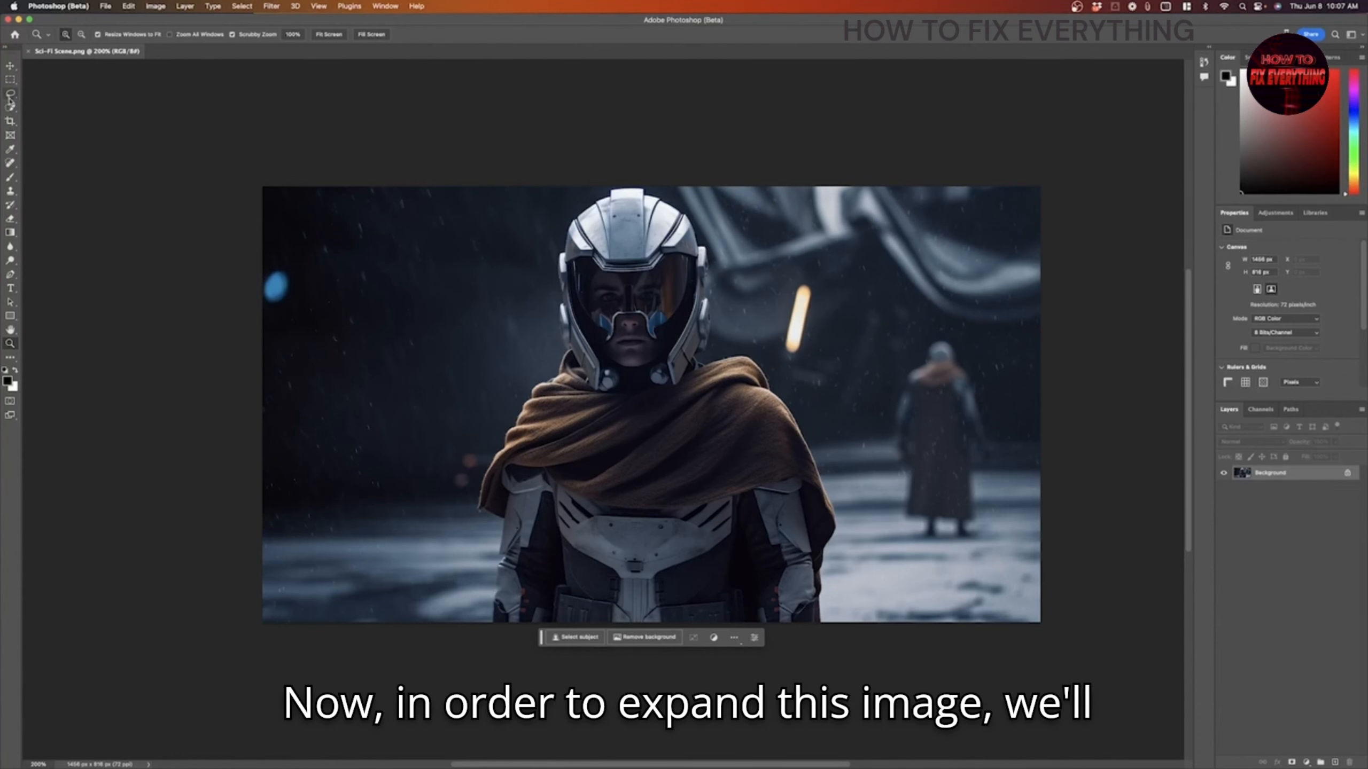
click(11, 123)
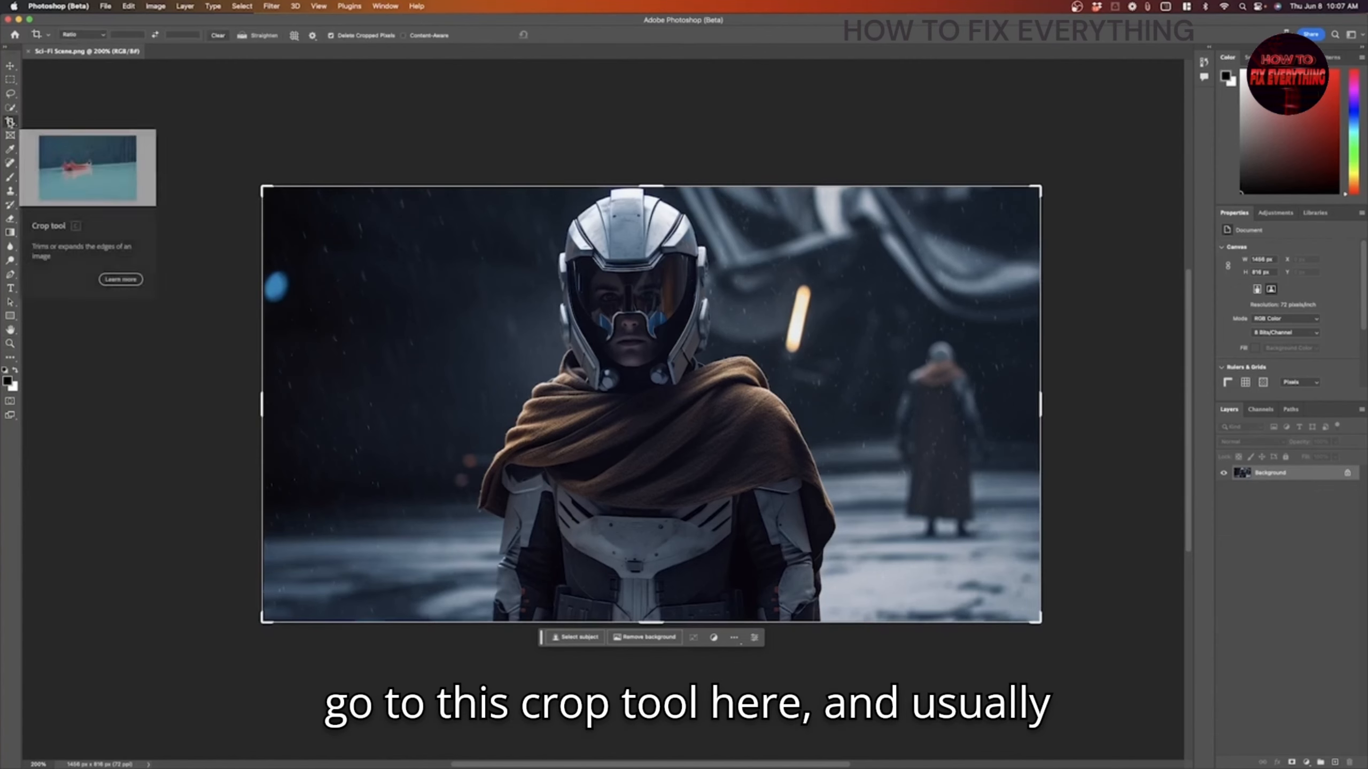
drag(595, 189, 660, 155)
drag(646, 657, 662, 686)
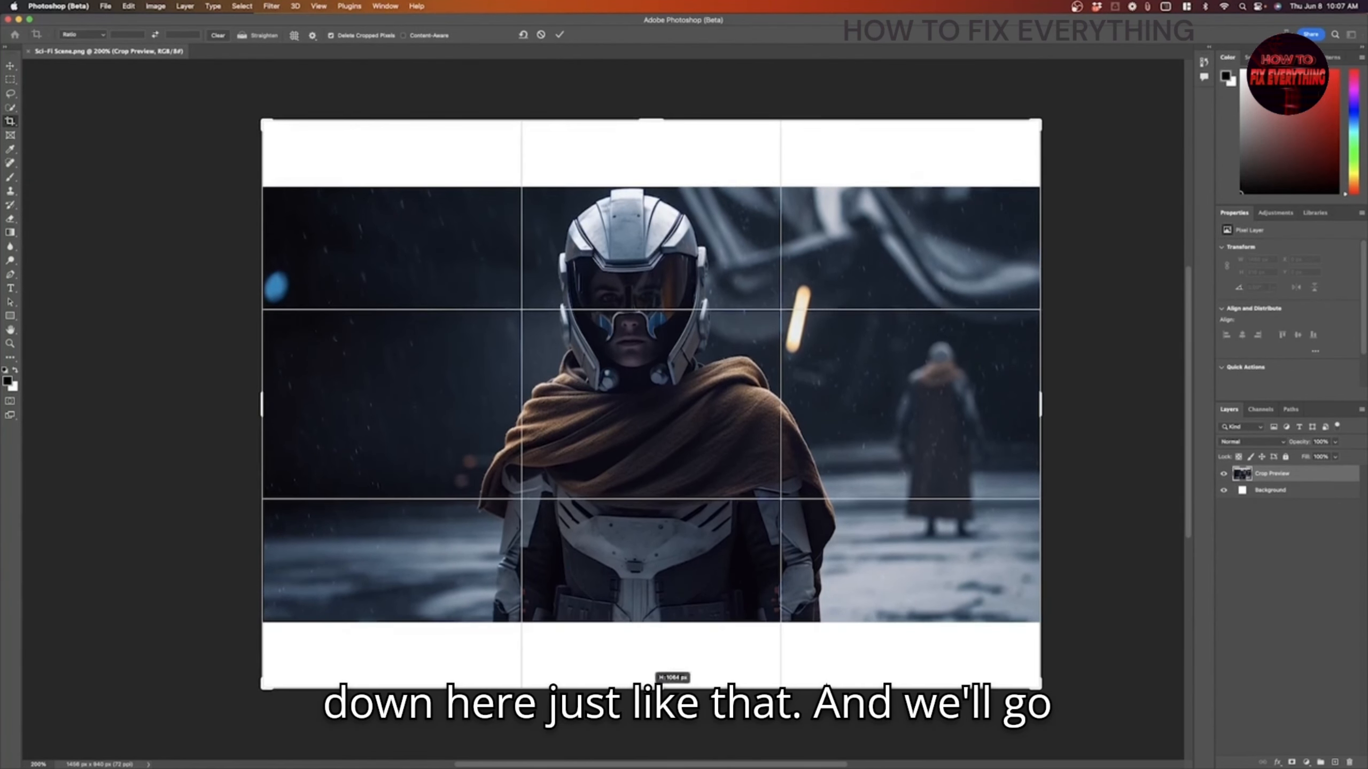
click(558, 35)
key(v)
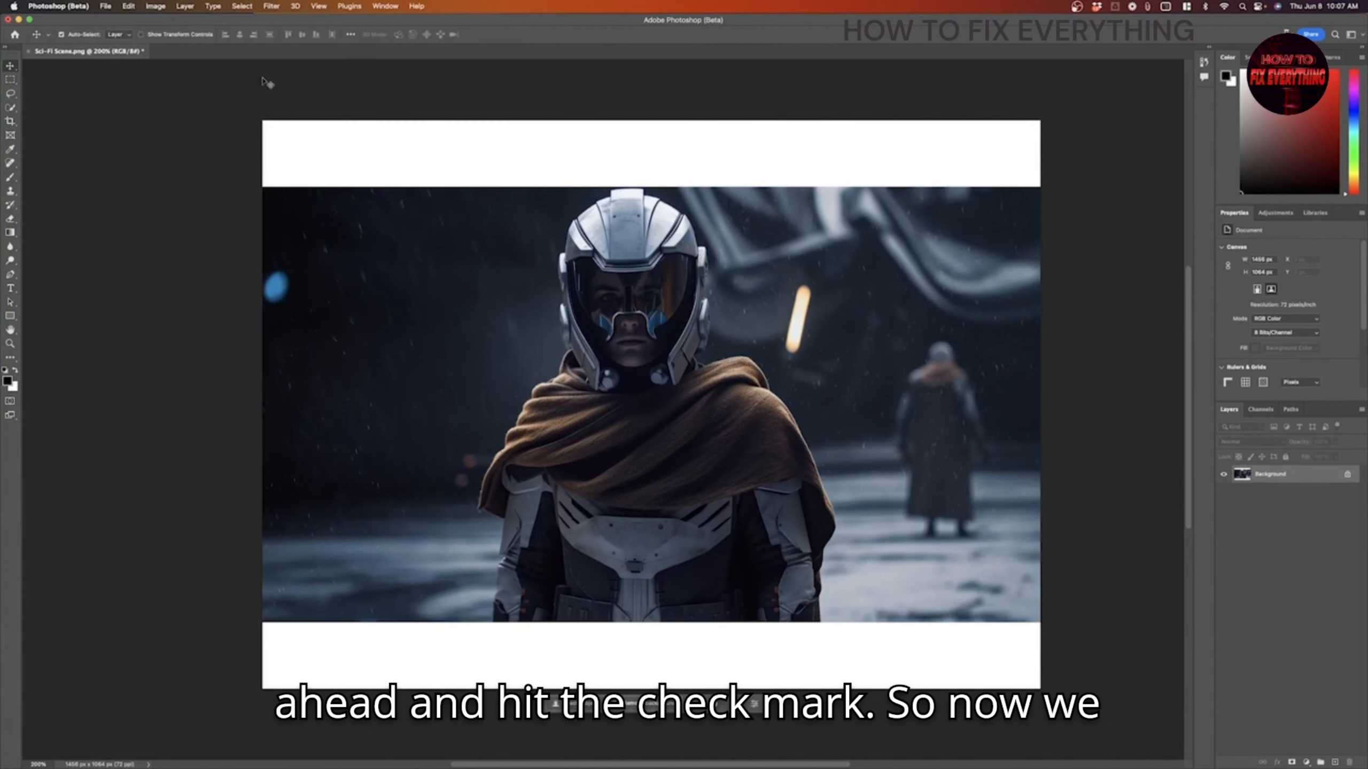
Step: Select both white bands above and below the image with the Rectangular Marquee, slightly overlapping the picture's edges
click(9, 80)
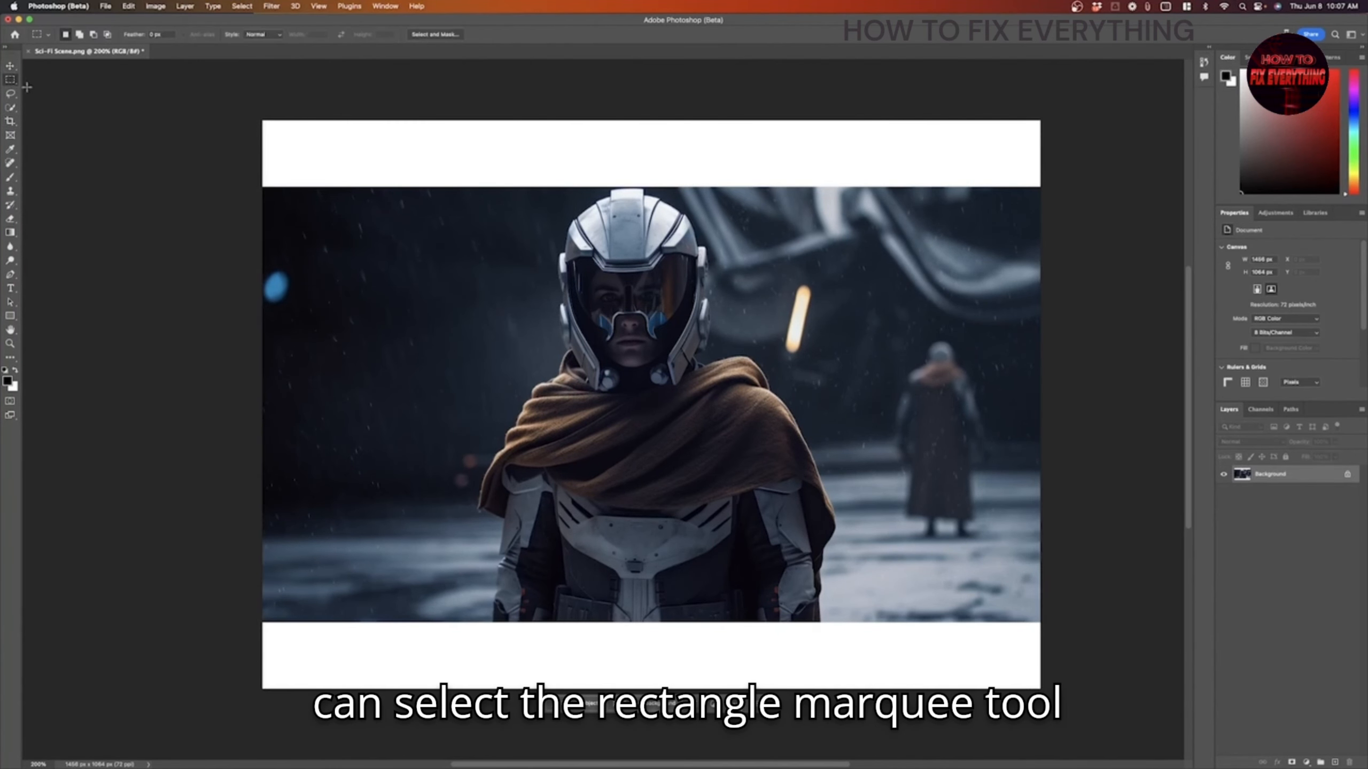
drag(220, 105, 1064, 191)
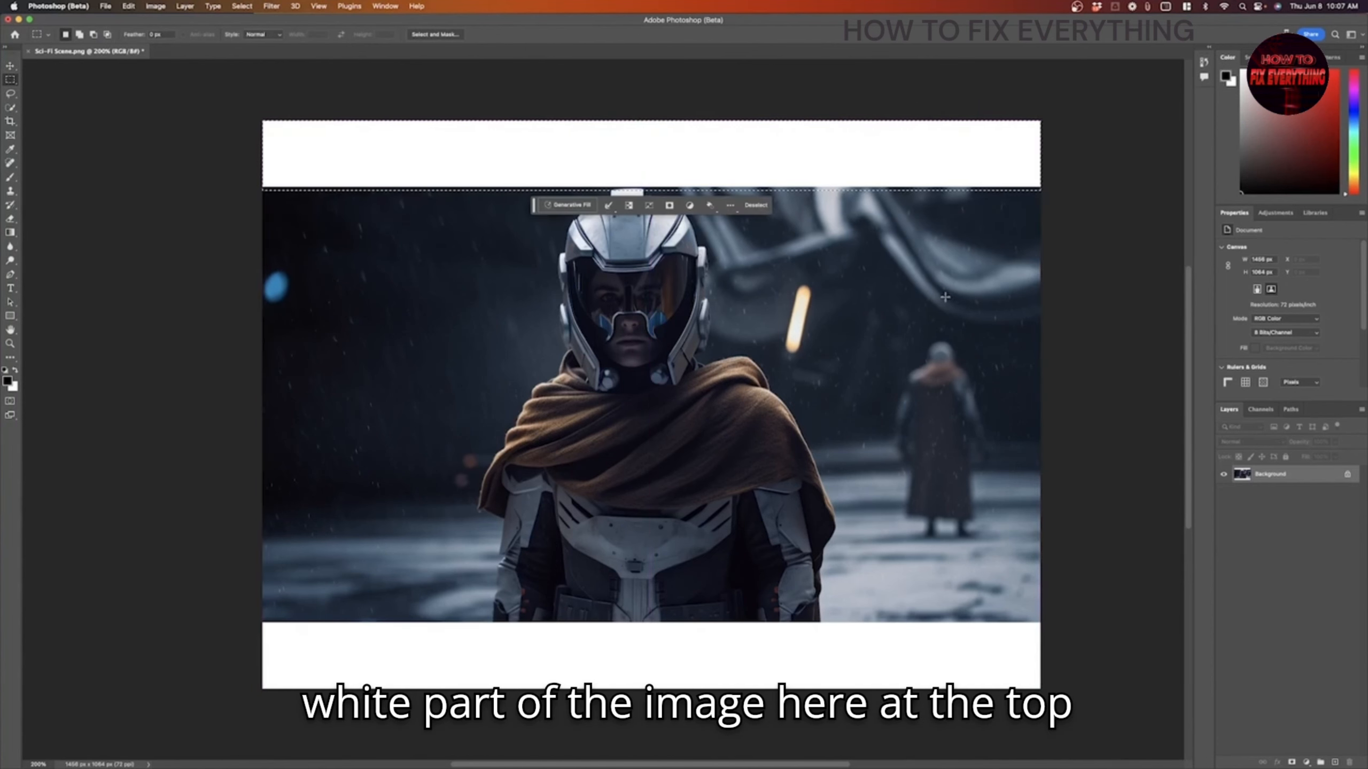
scroll(1066, 431, down, 3)
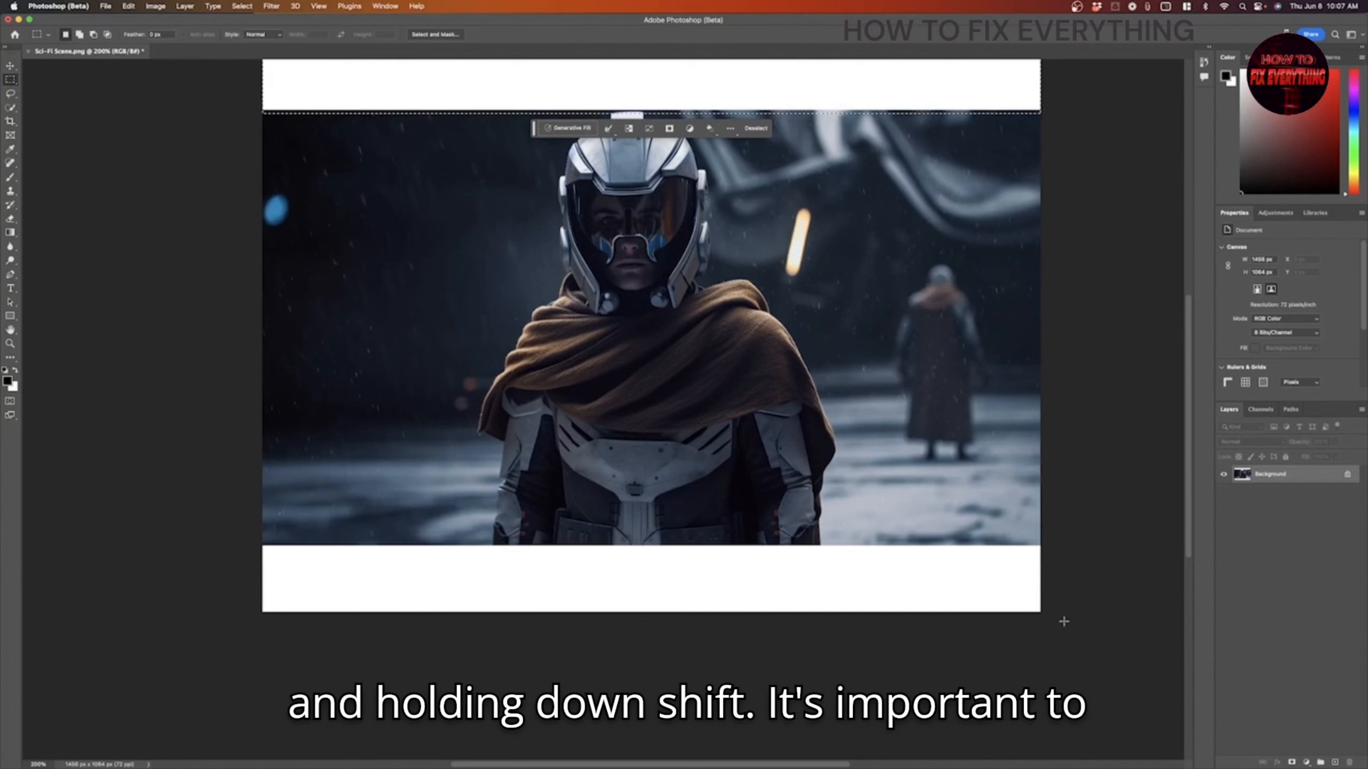
drag(1093, 639, 237, 543)
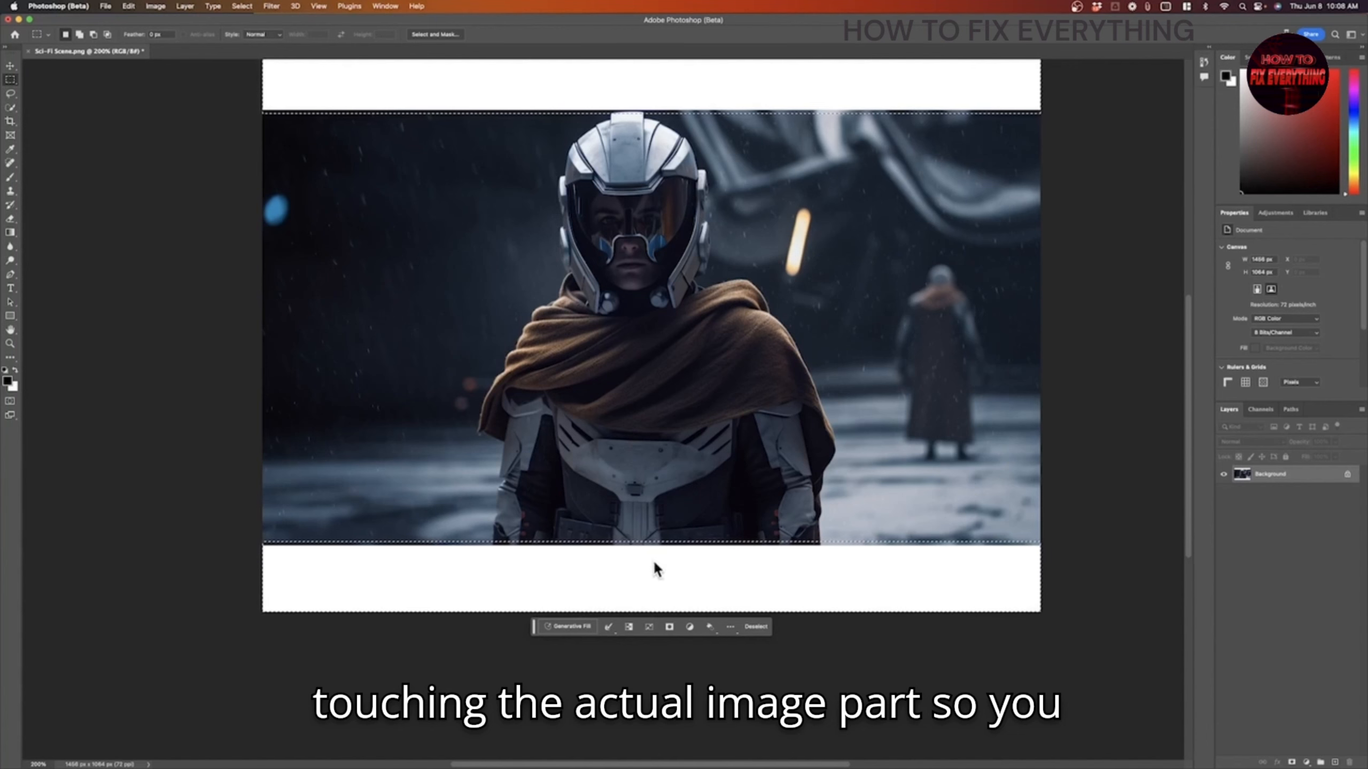
Step: Fill the selected white bands with Generative Fill, leaving the prompt empty
scroll(788, 550, up, 3)
scroll(788, 550, up, 2)
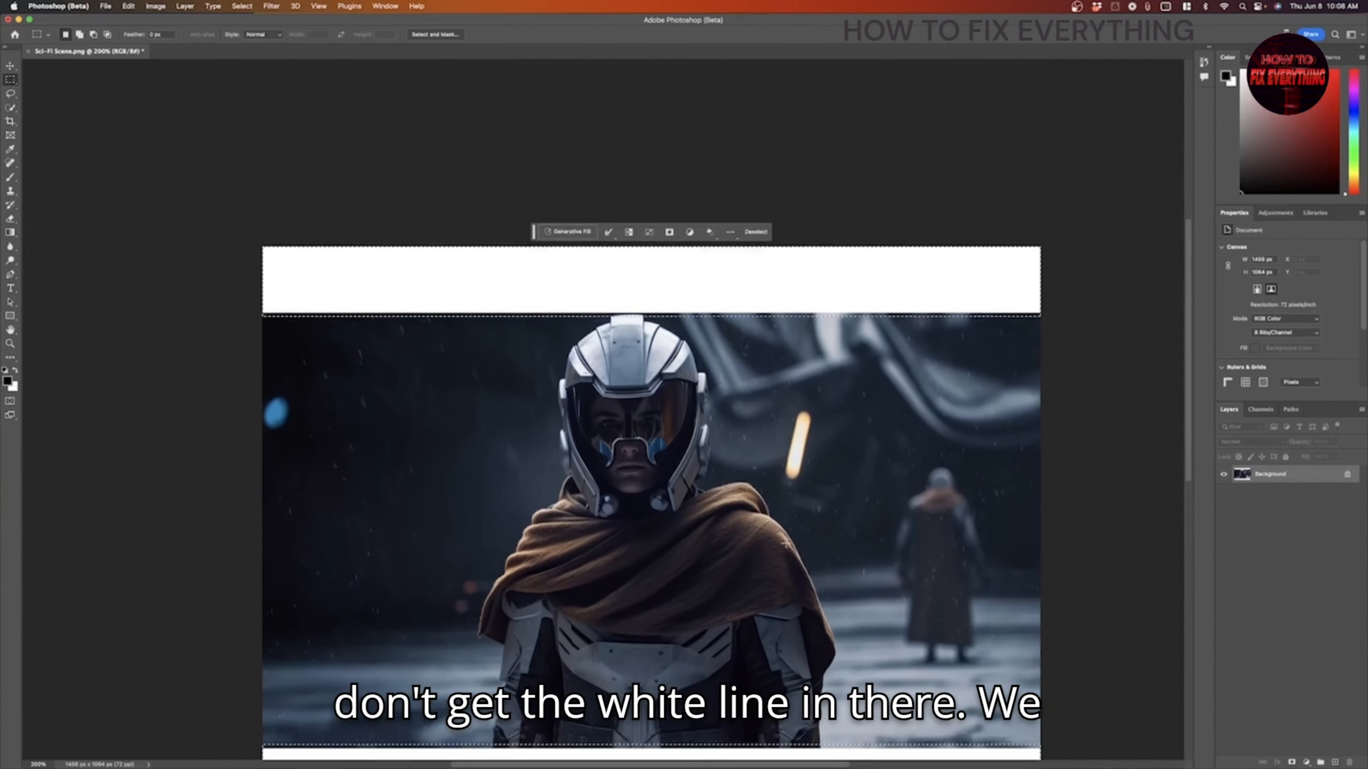
scroll(789, 550, down, 4)
scroll(776, 544, right, 1)
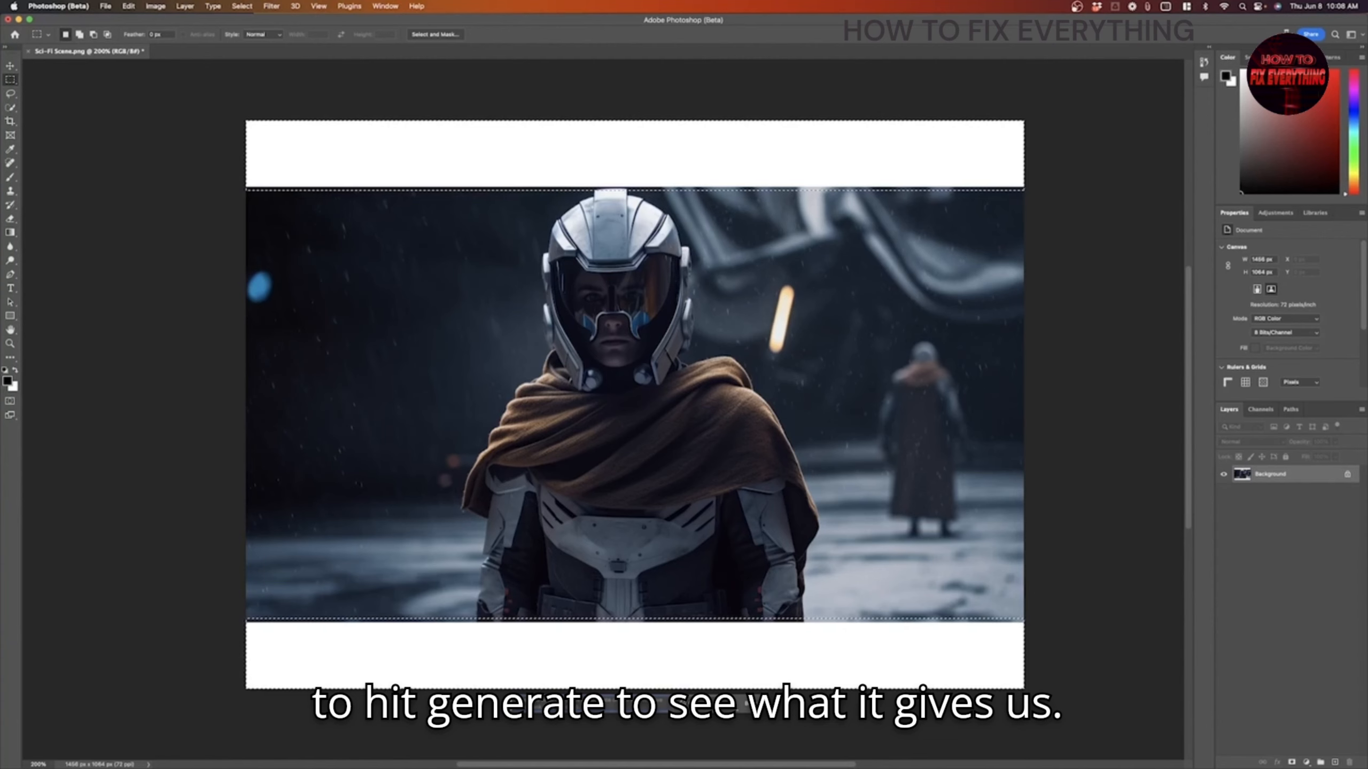
click(695, 706)
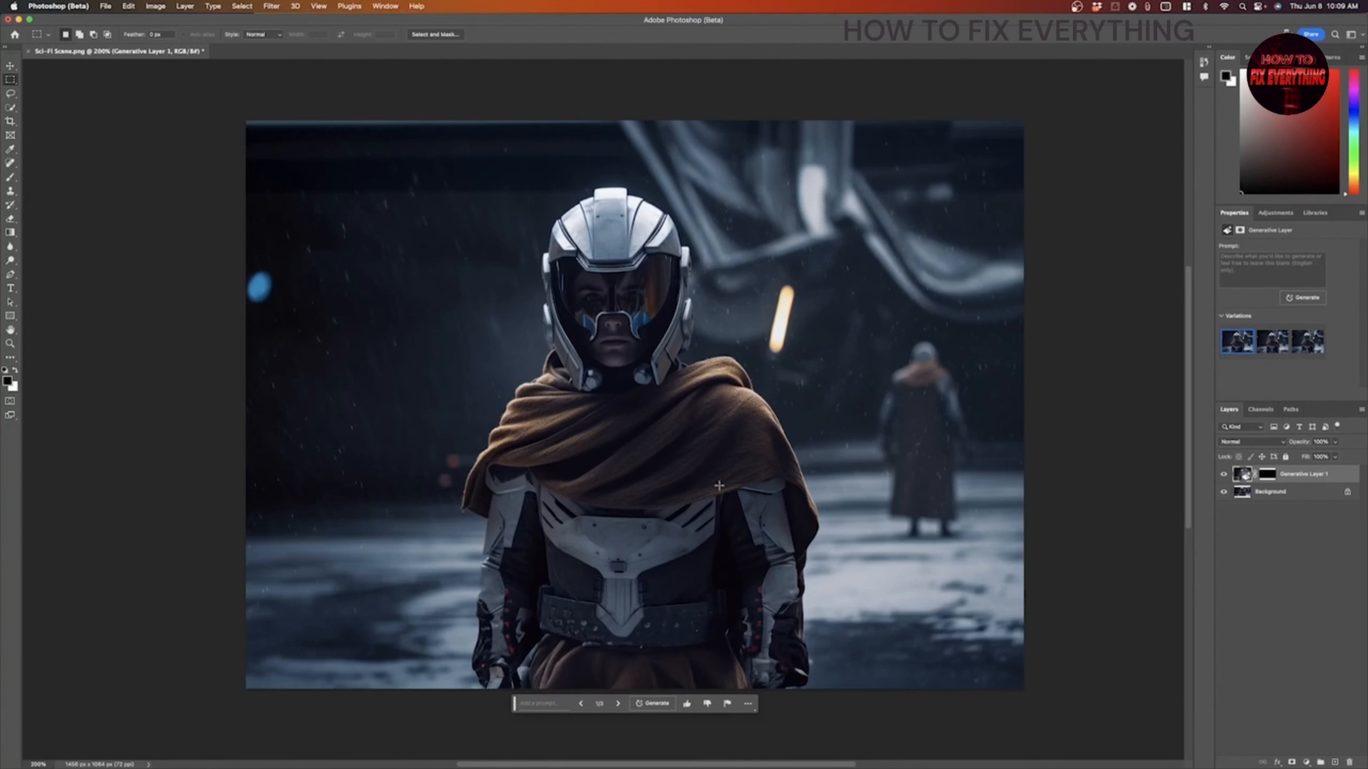
Step: Examine the generated areas up close: the belt, hands and ground along the lower edge and the background structure along the upper edge
click(10, 343)
click(712, 674)
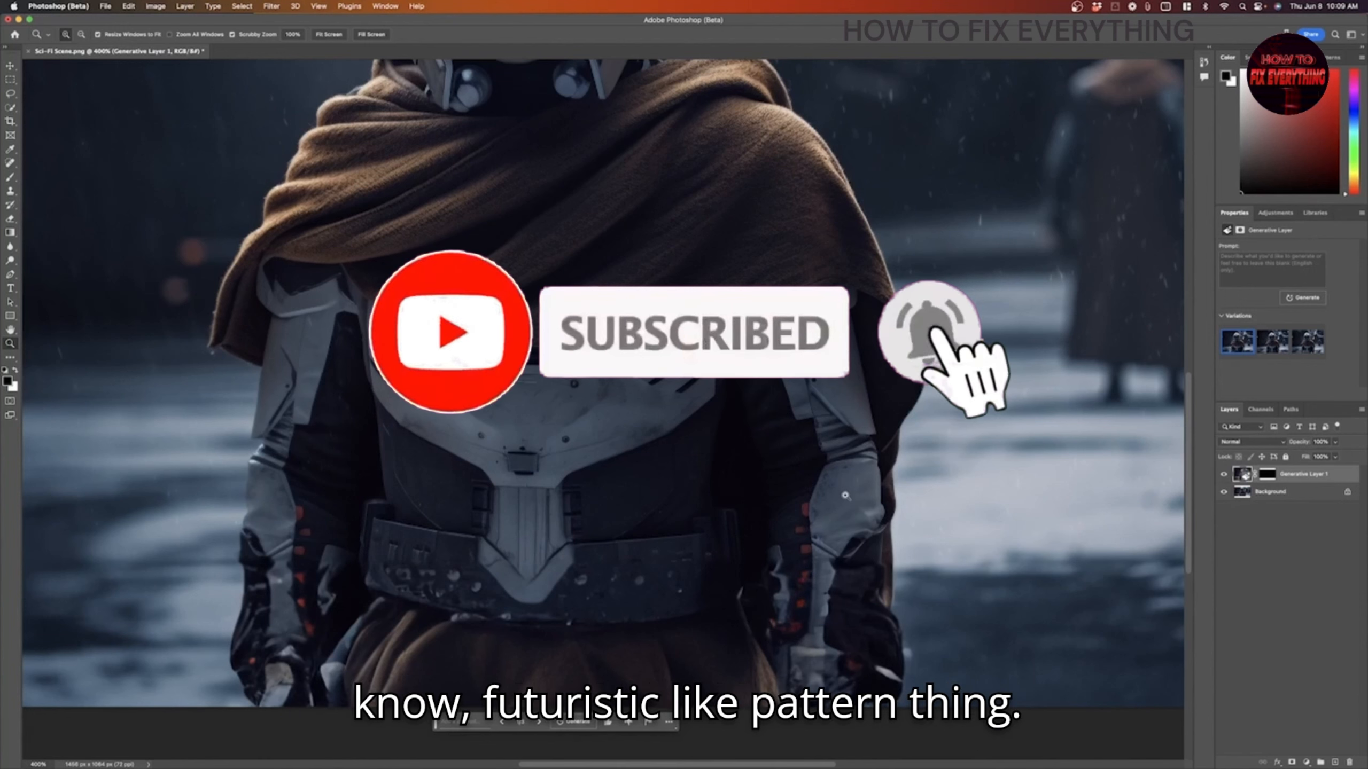
scroll(868, 504, right, 10)
scroll(671, 462, left, 15)
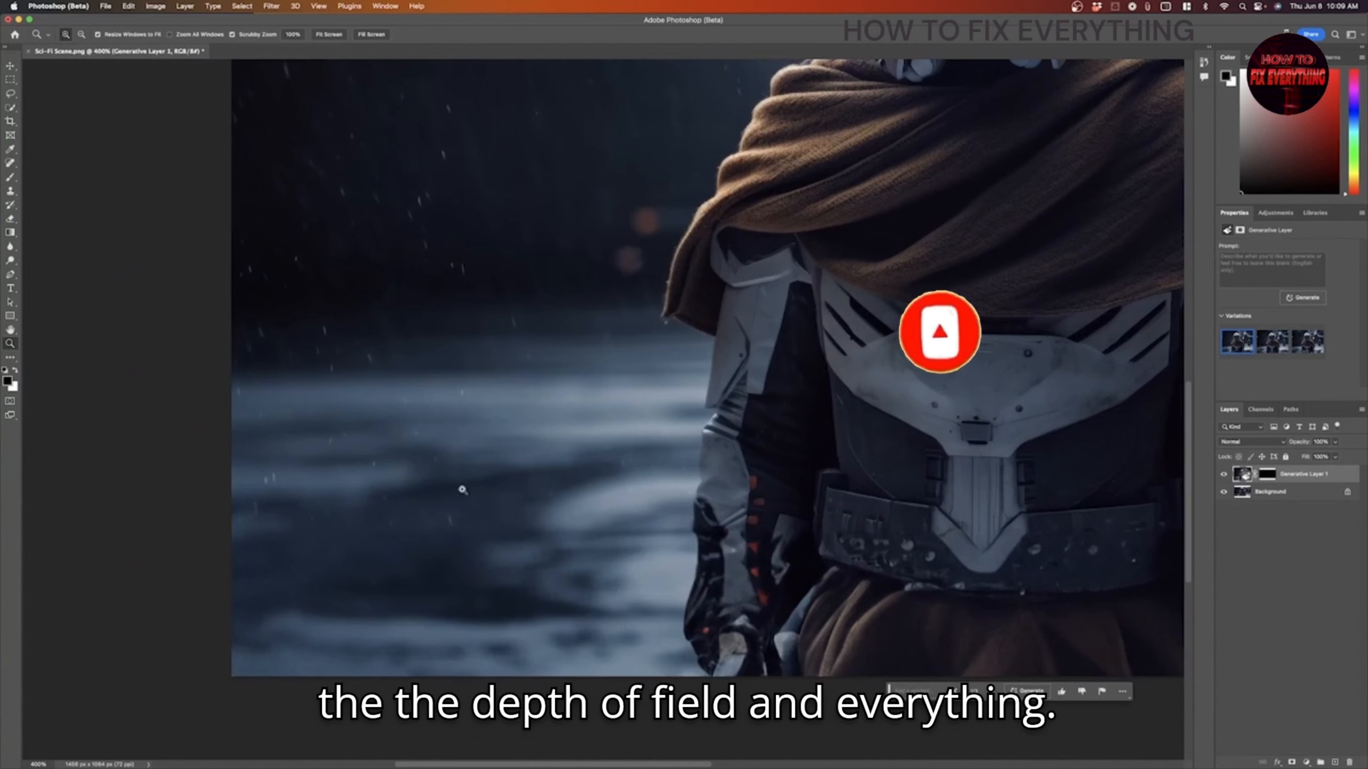
scroll(472, 540, up, 12)
scroll(474, 544, up, 2)
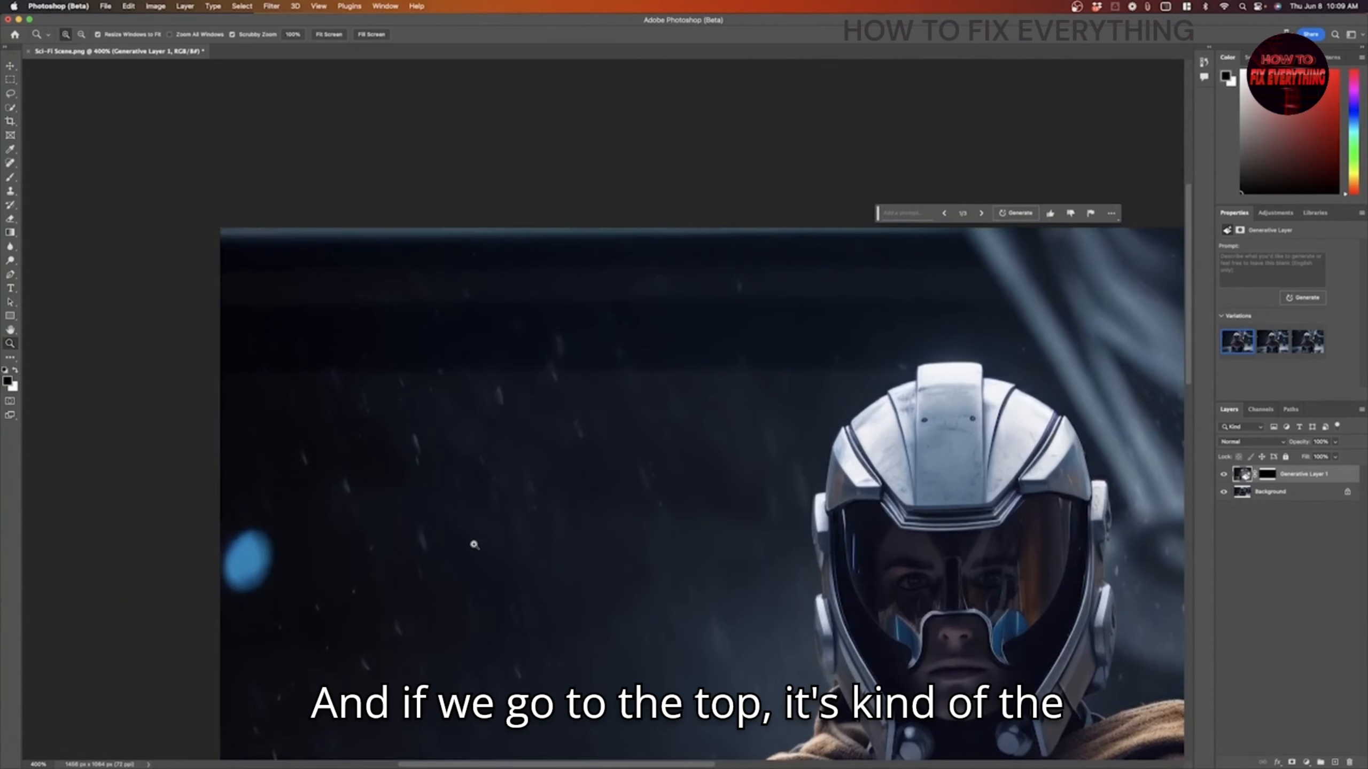
scroll(473, 541, right, 8)
scroll(432, 432, right, 4)
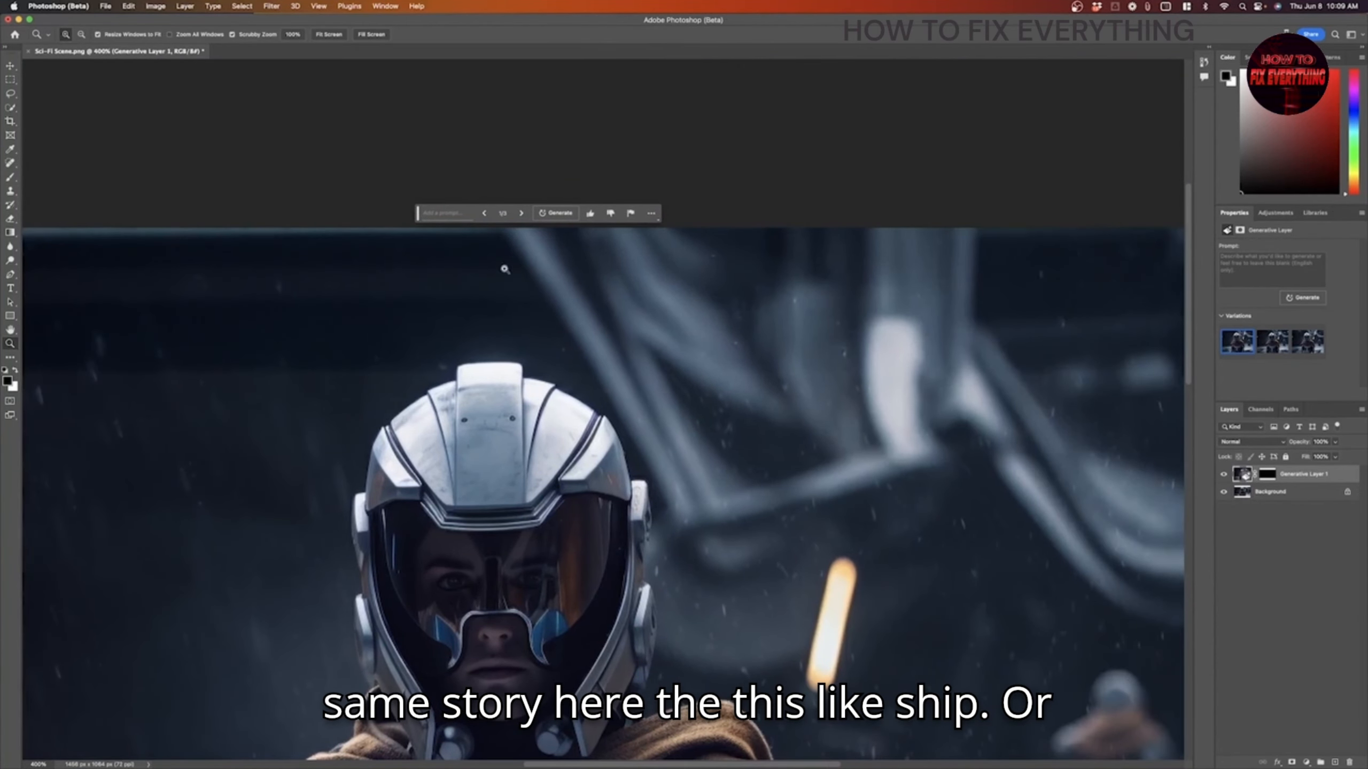
scroll(797, 330, down, 3)
scroll(805, 323, right, 4)
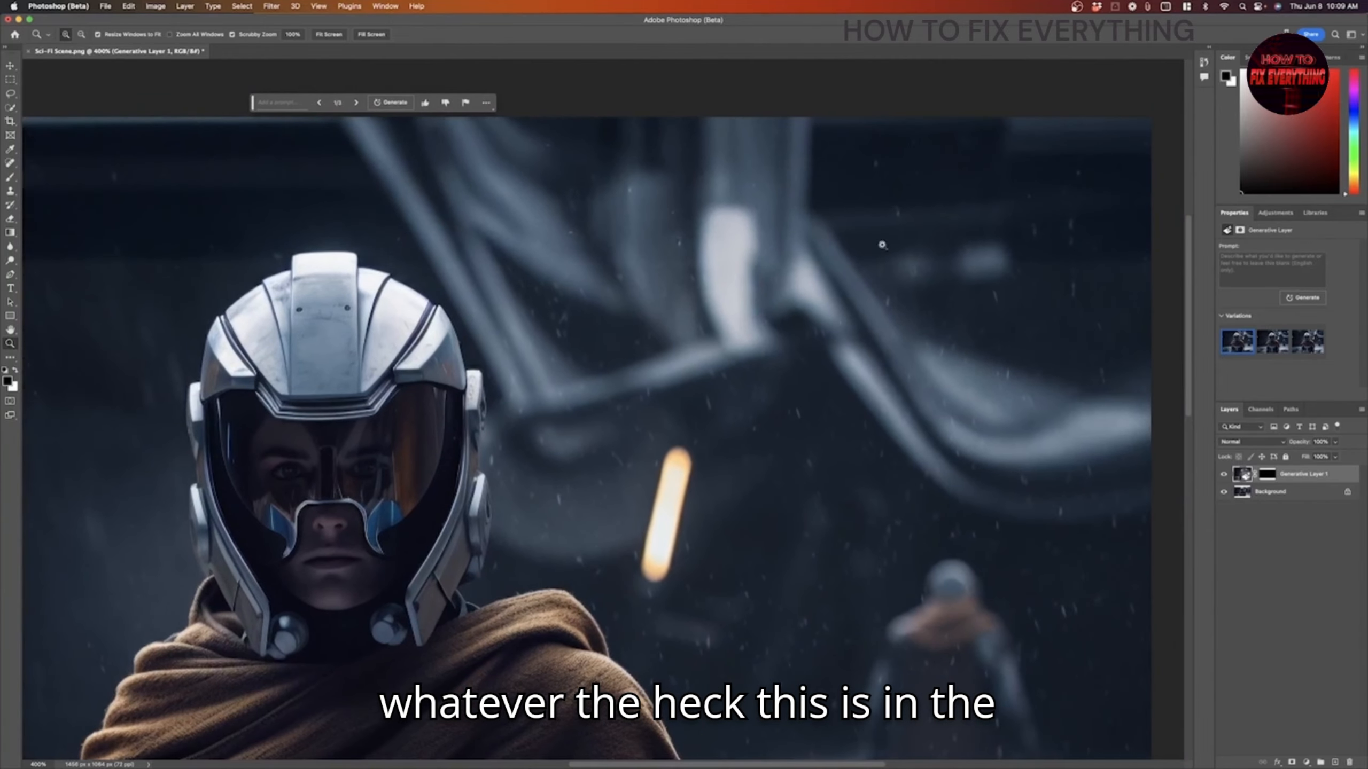
scroll(599, 246, down, 1)
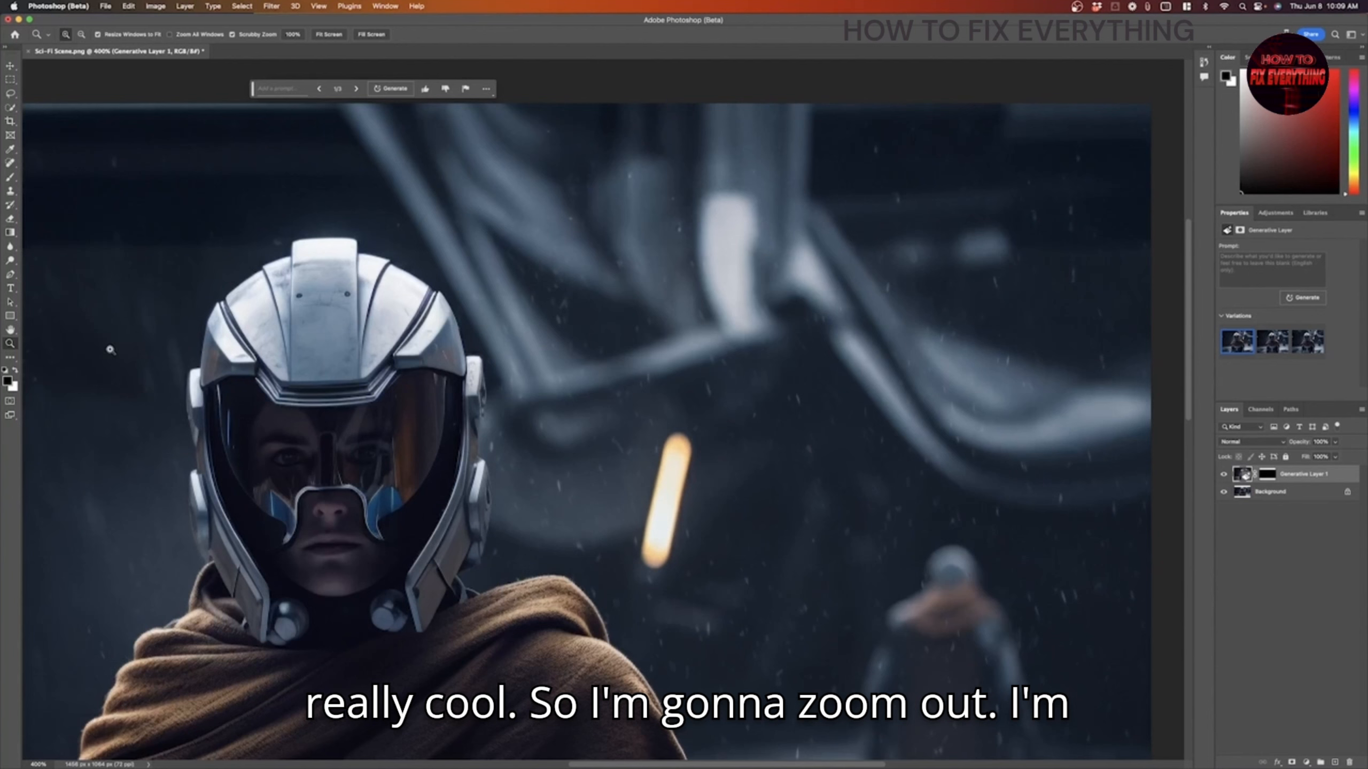
Step: Compare the three generated variations of the areas above and below the picture and keep the third one
alt+click(259, 401)
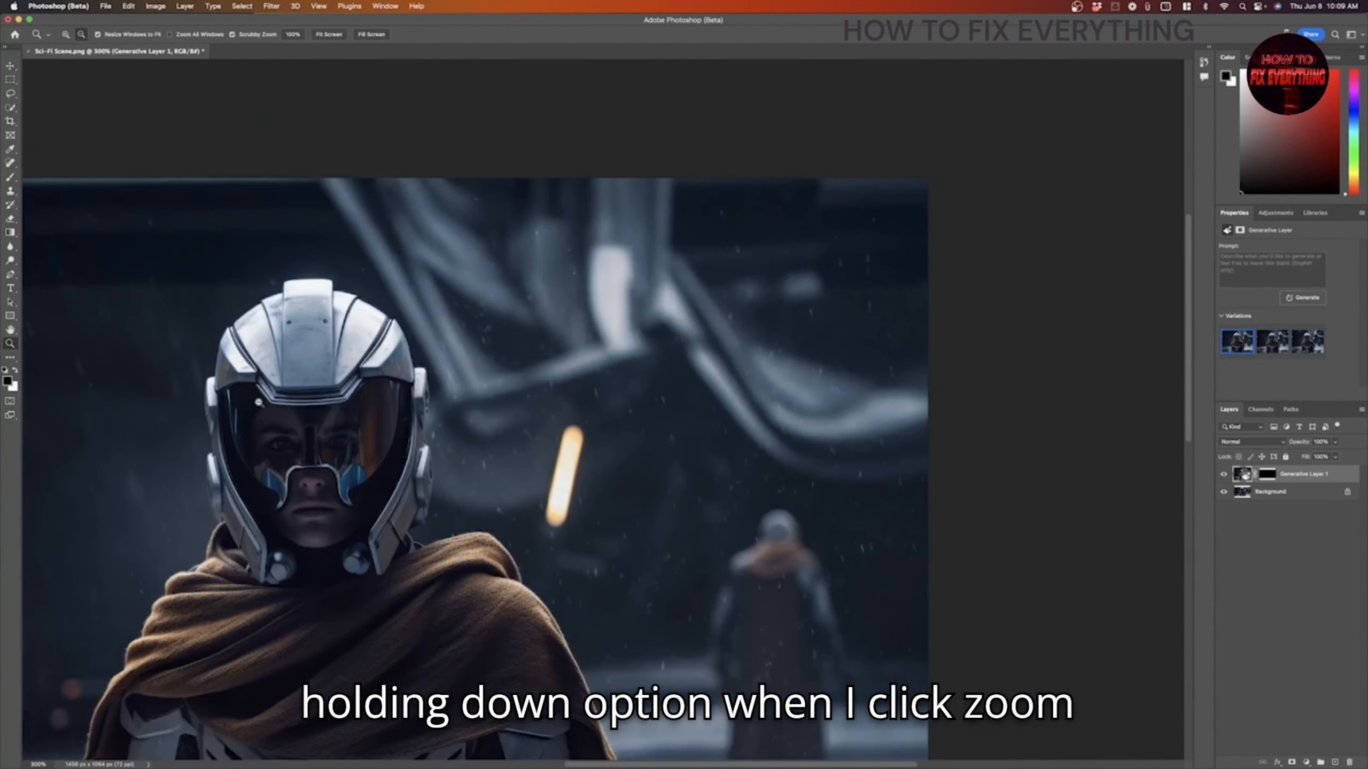
alt+click(288, 401)
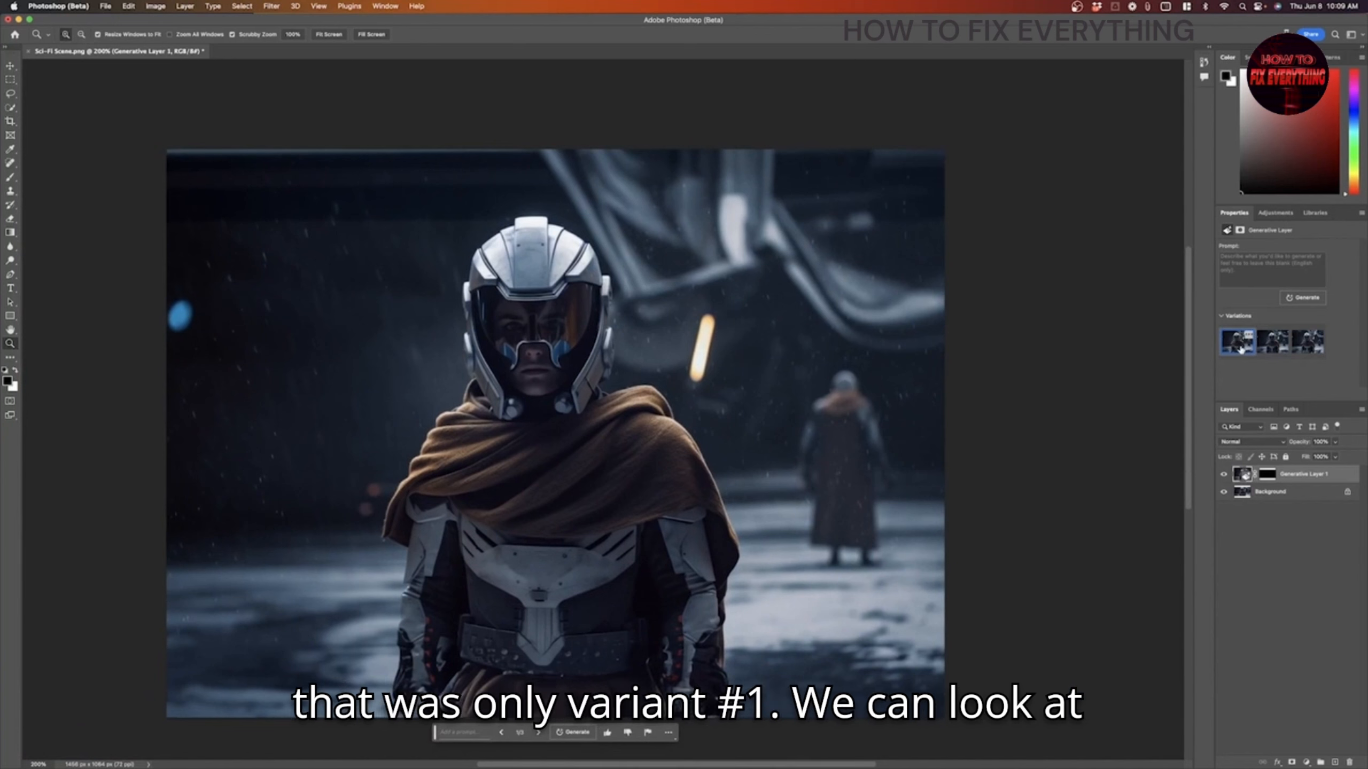
click(1278, 350)
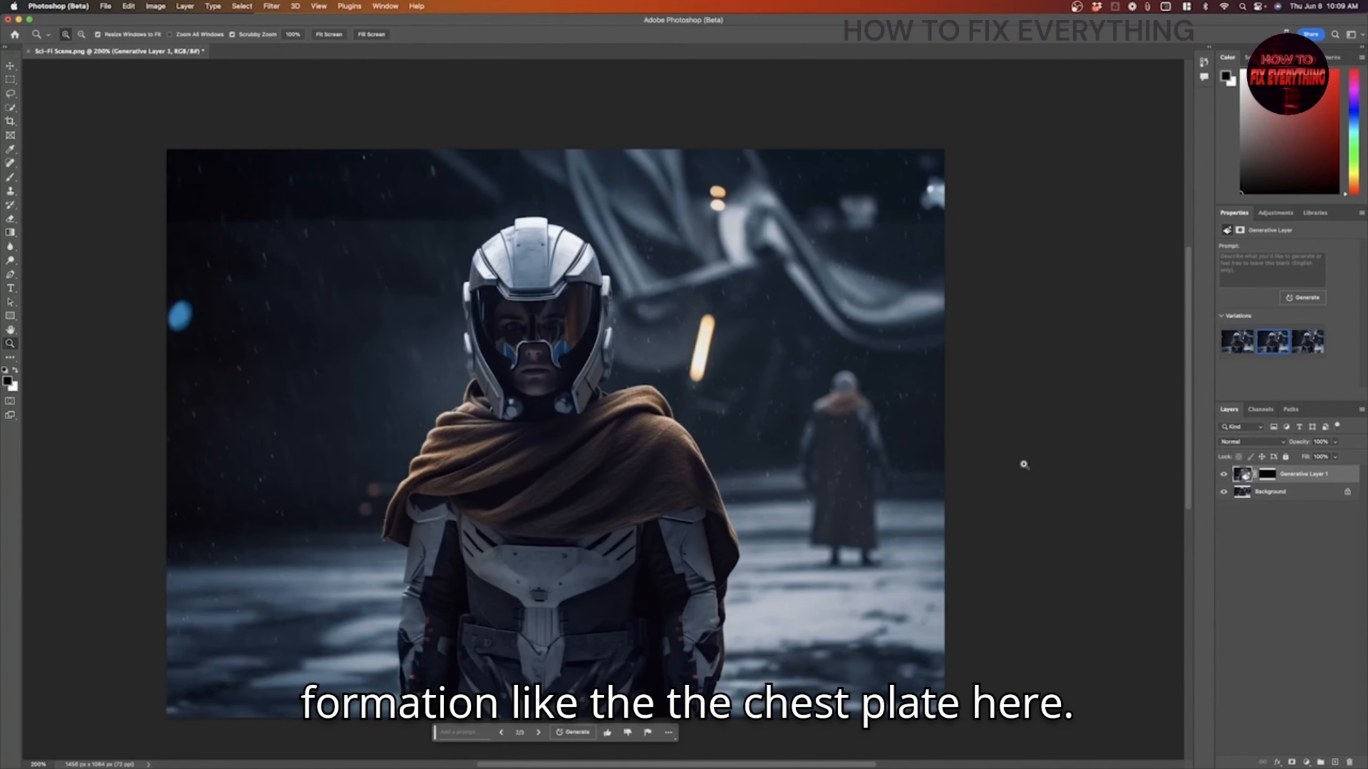
click(1308, 343)
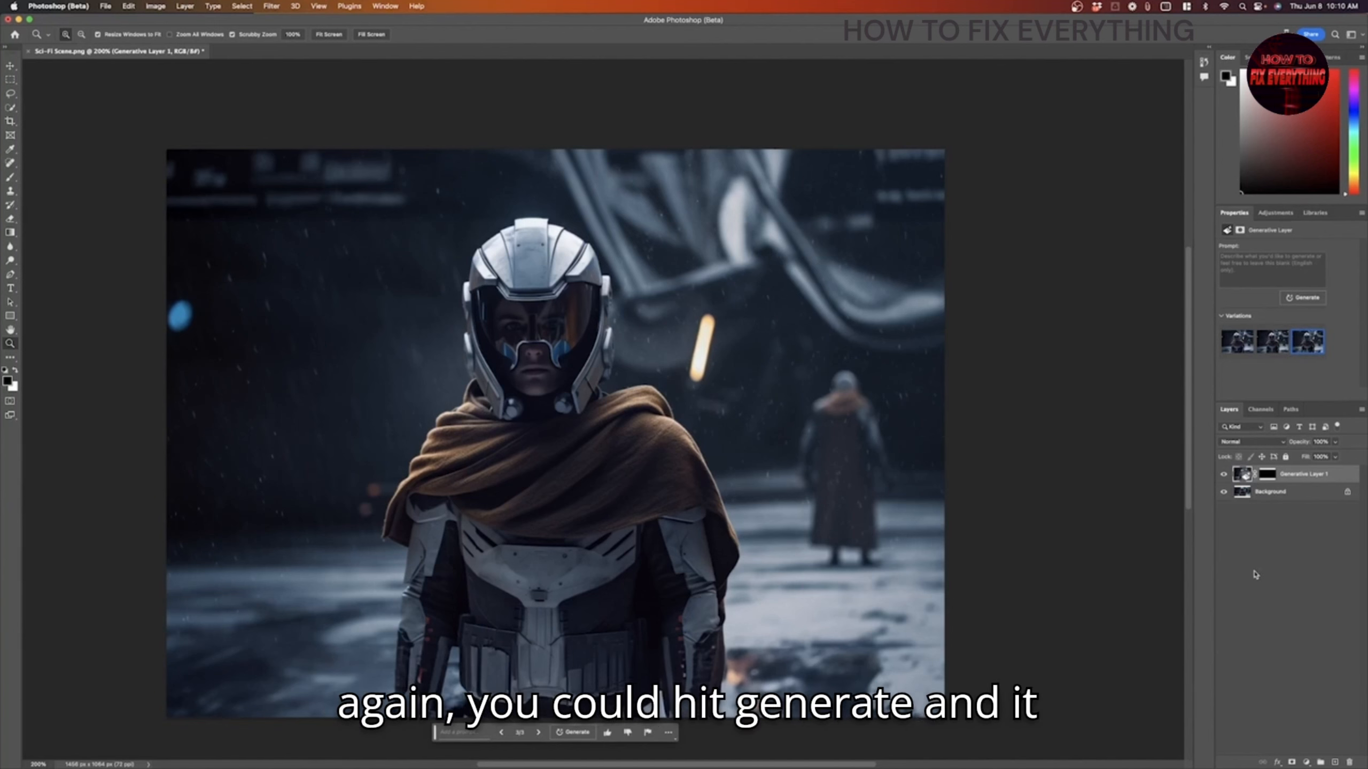
Step: Widen the canvas beyond the image's right edge with the Crop tool to about 1783 px, keeping its height
alt+click(530, 421)
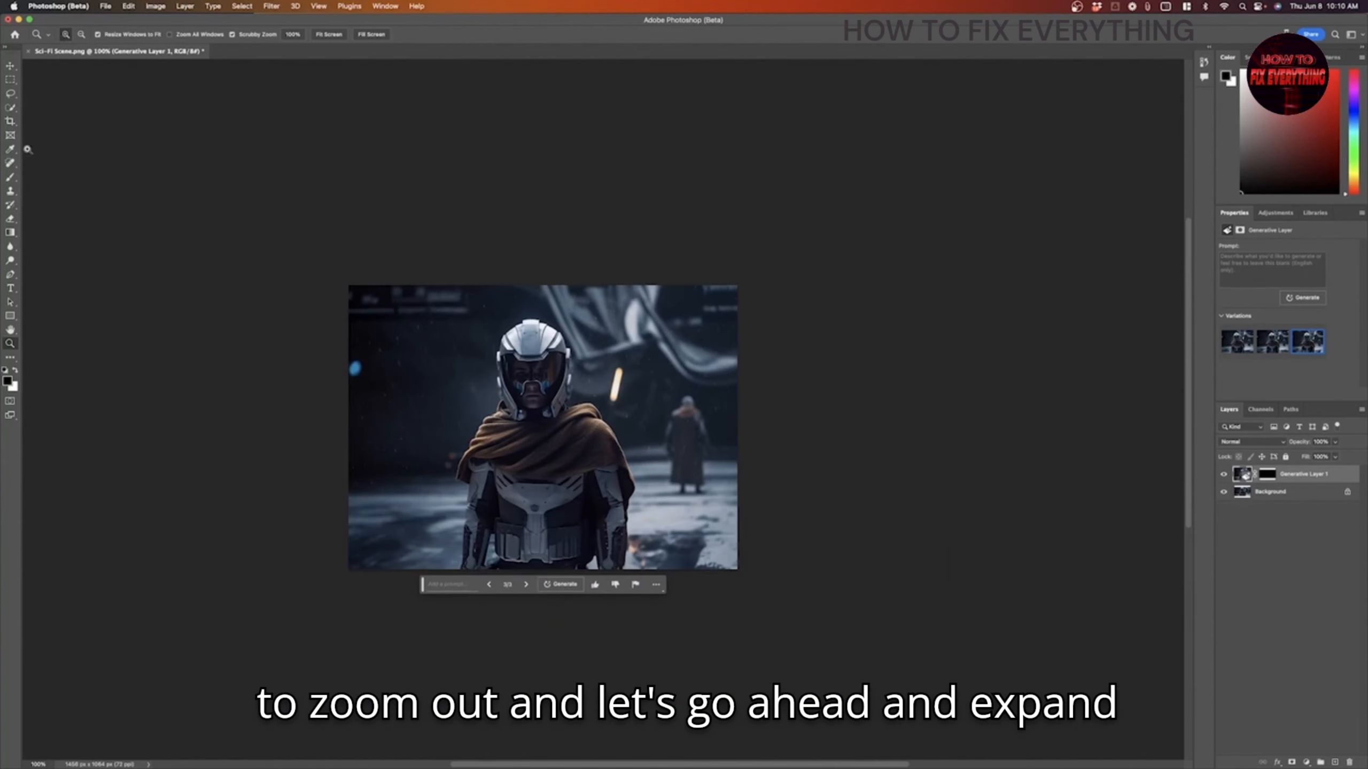
click(11, 122)
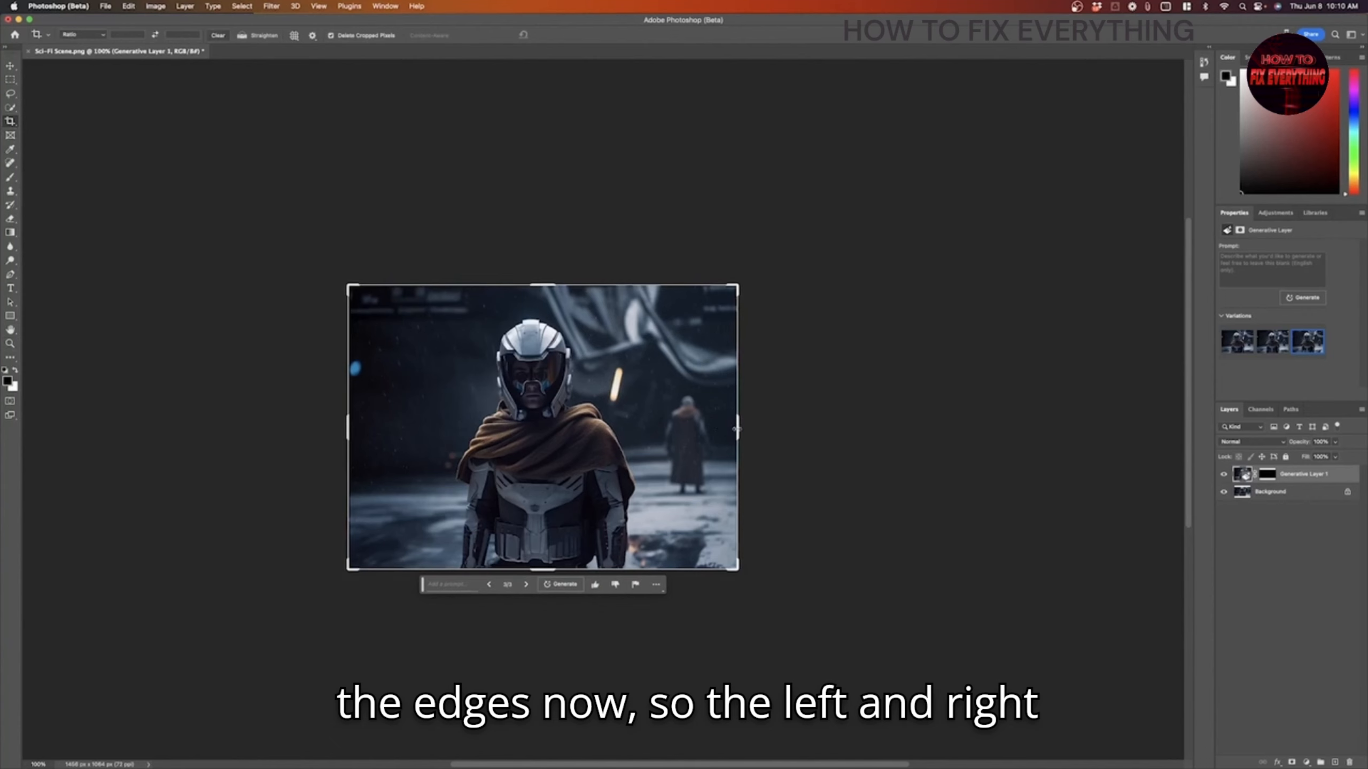
drag(736, 429, 781, 430)
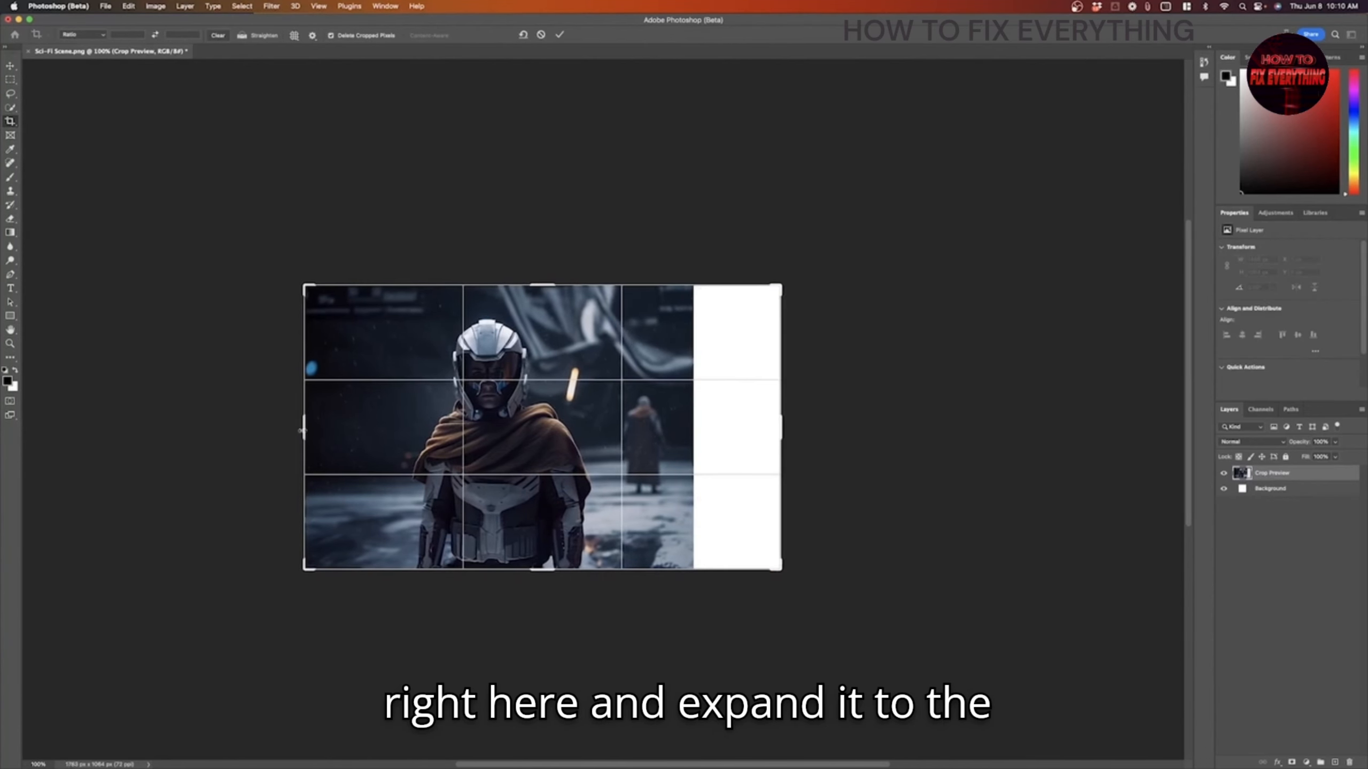
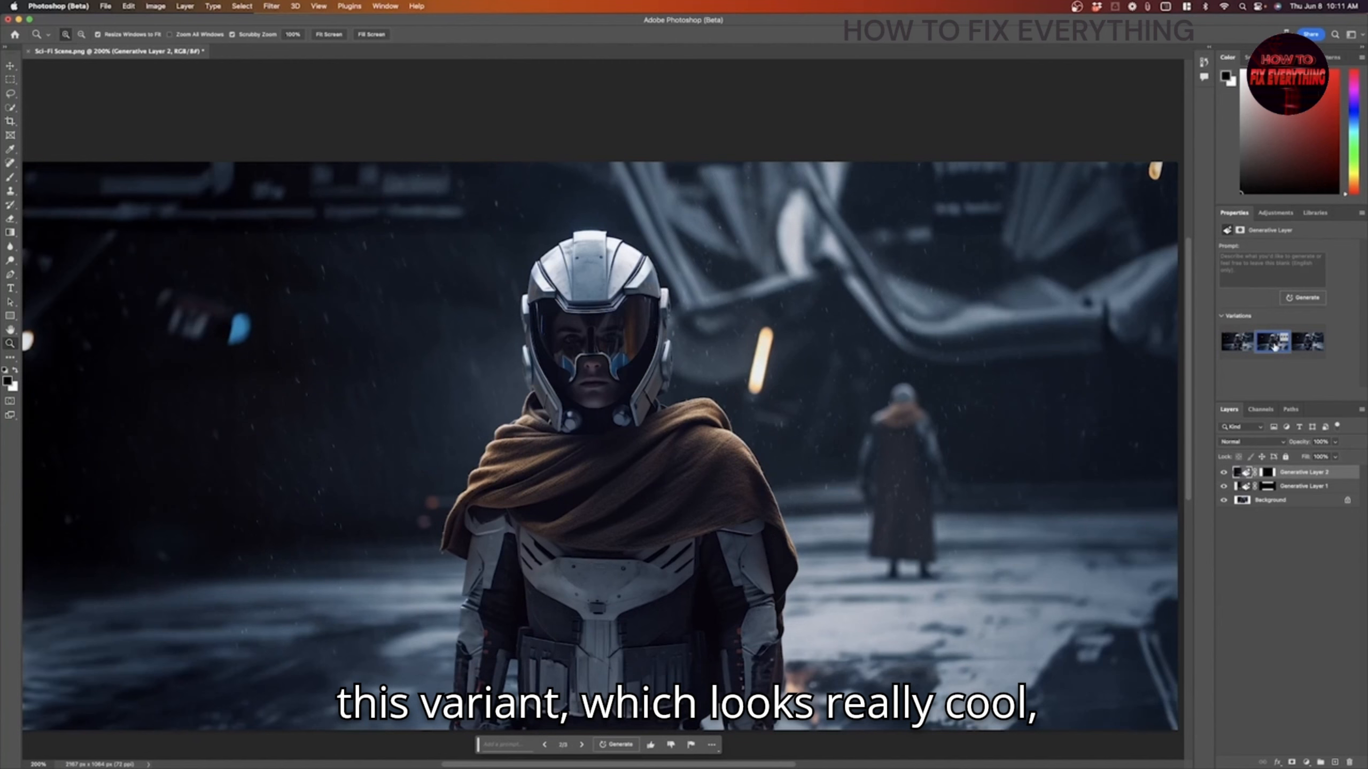
Step: Compare the generated variations of the side extensions, keep the second one, and check the whole picture
click(1310, 347)
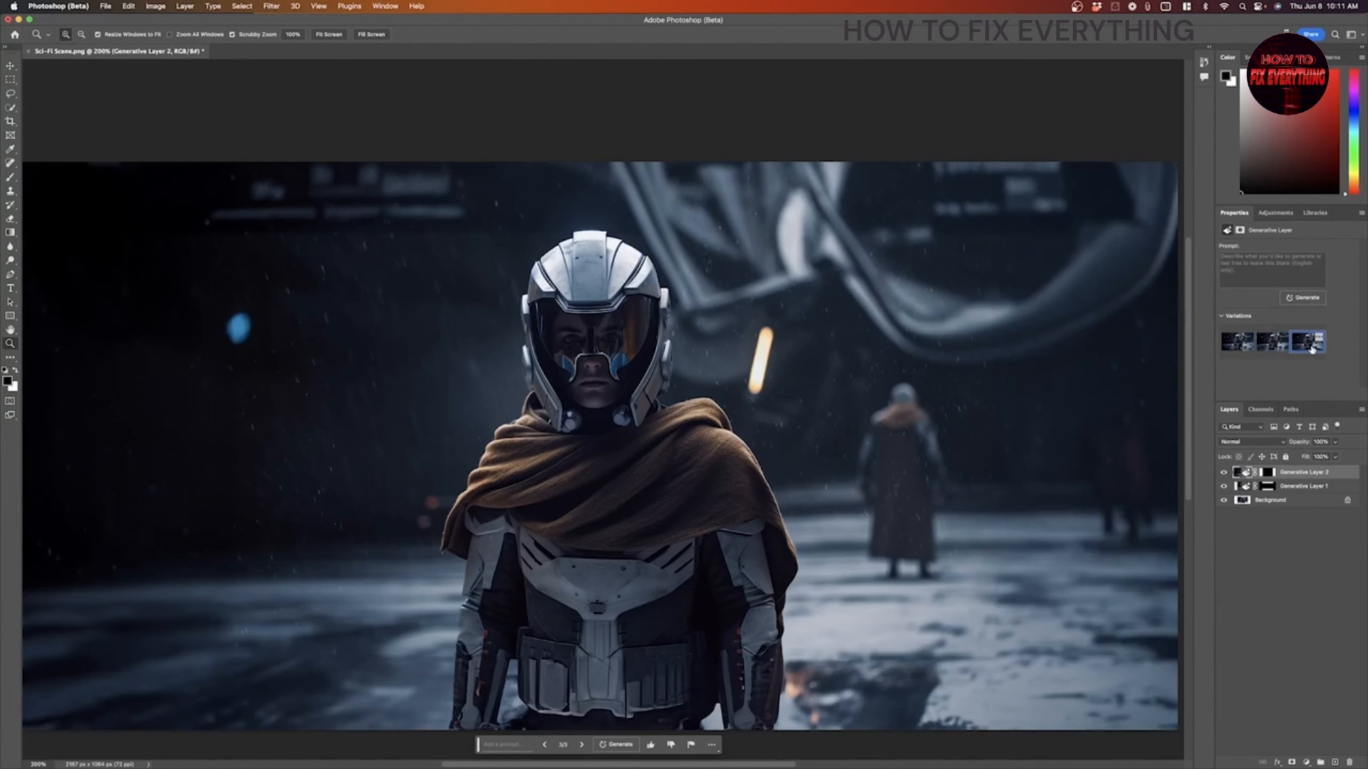
scroll(1085, 456, right, 5)
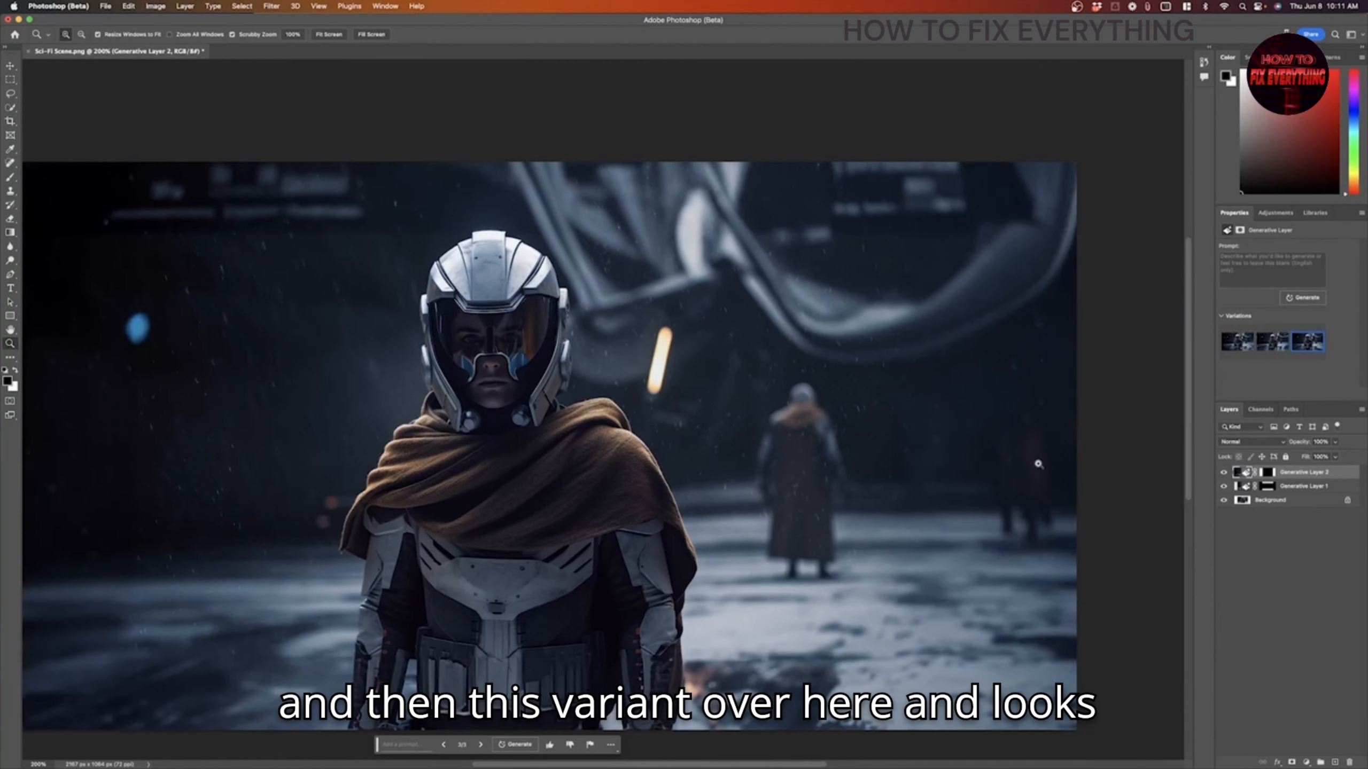
scroll(1023, 494, left, 7)
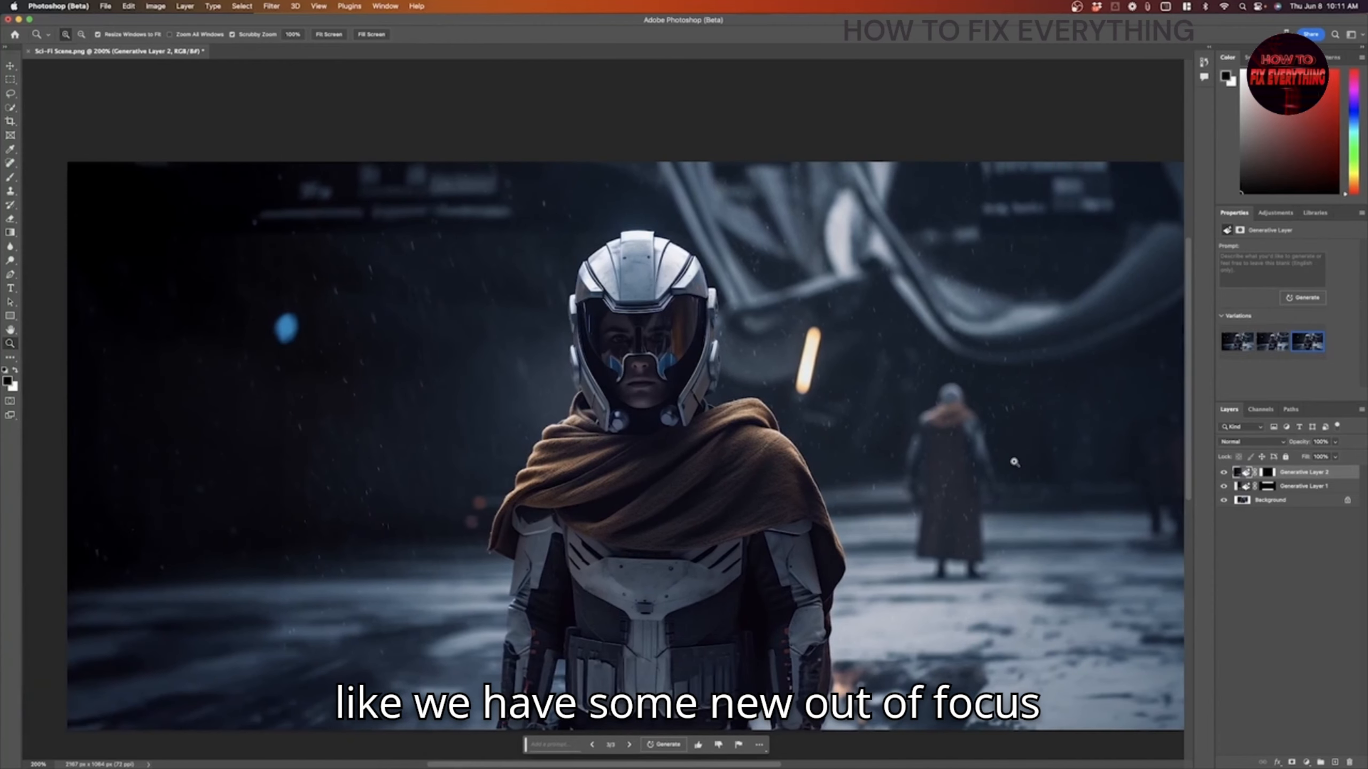
click(1238, 345)
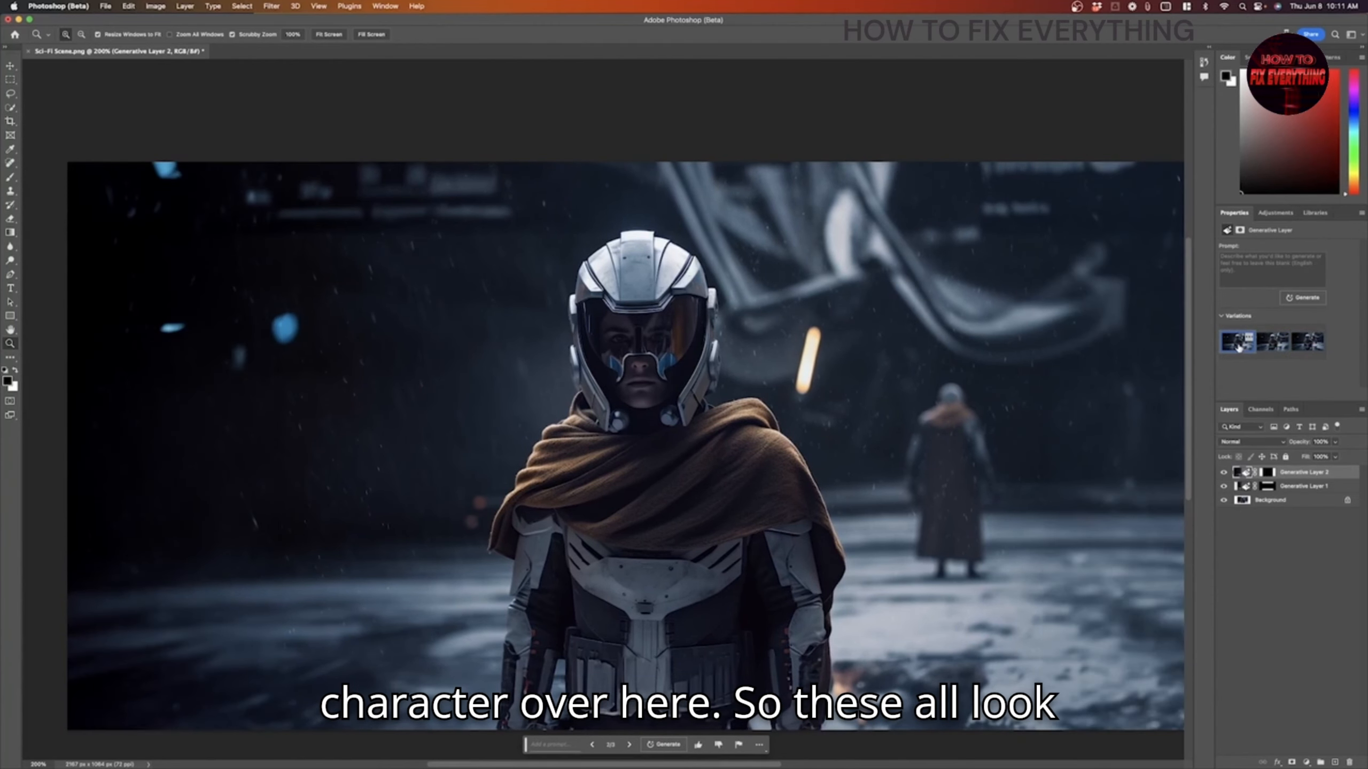
click(1277, 347)
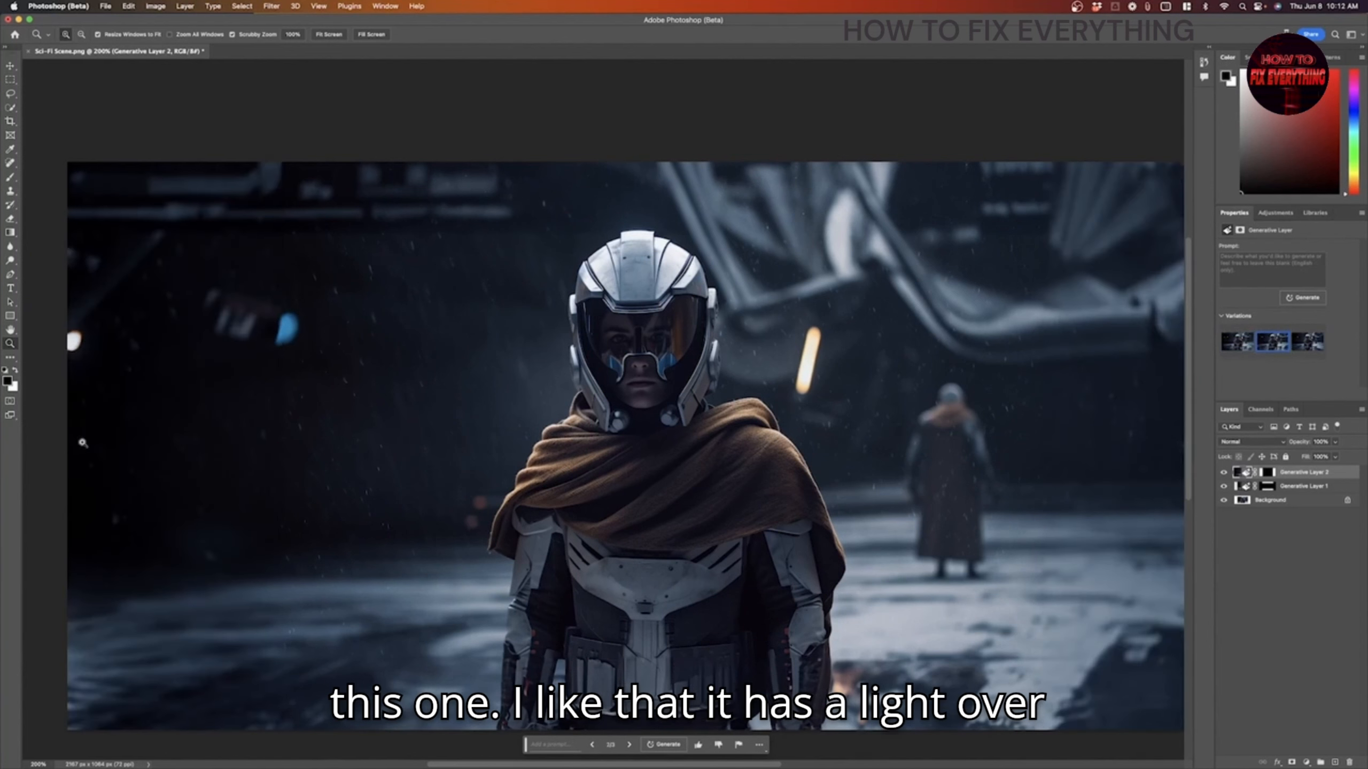
alt+click(677, 570)
scroll(700, 539, down, 2)
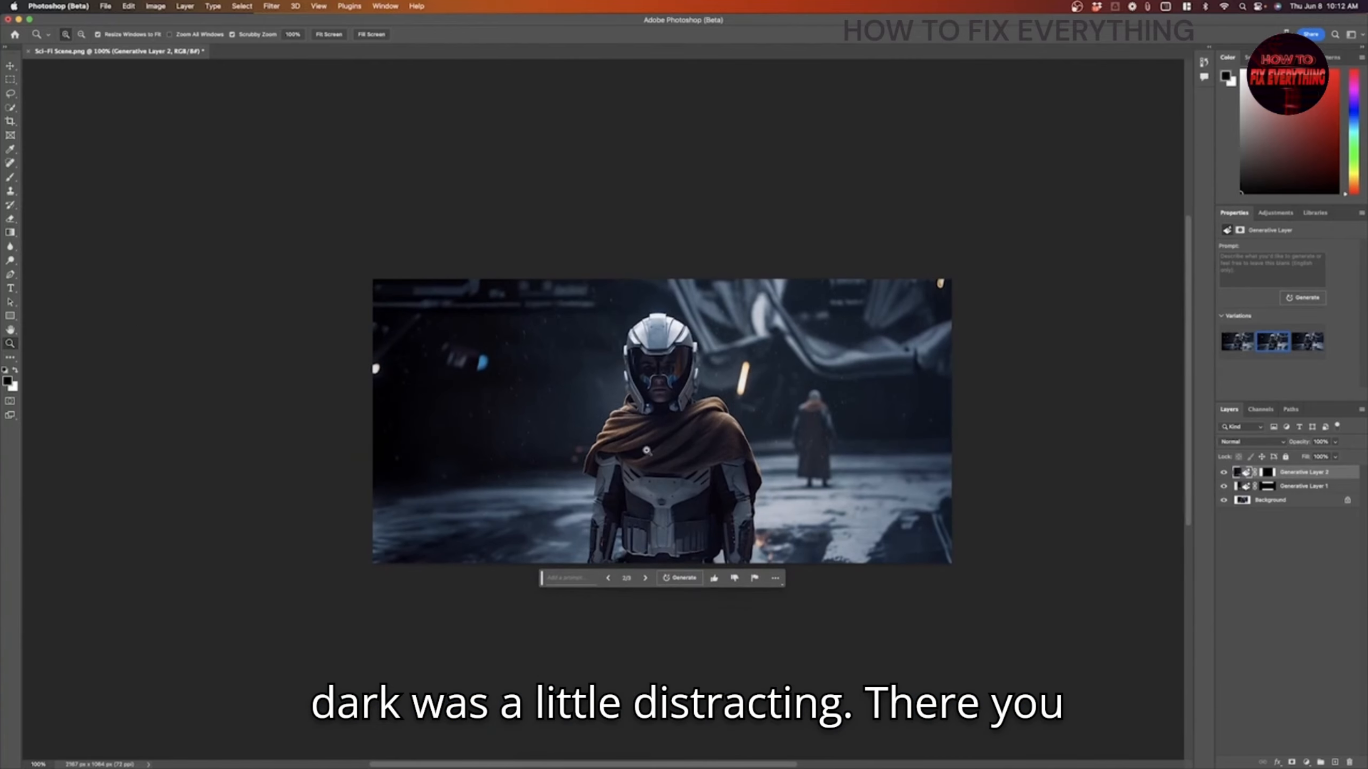
click(718, 494)
alt+click(641, 456)
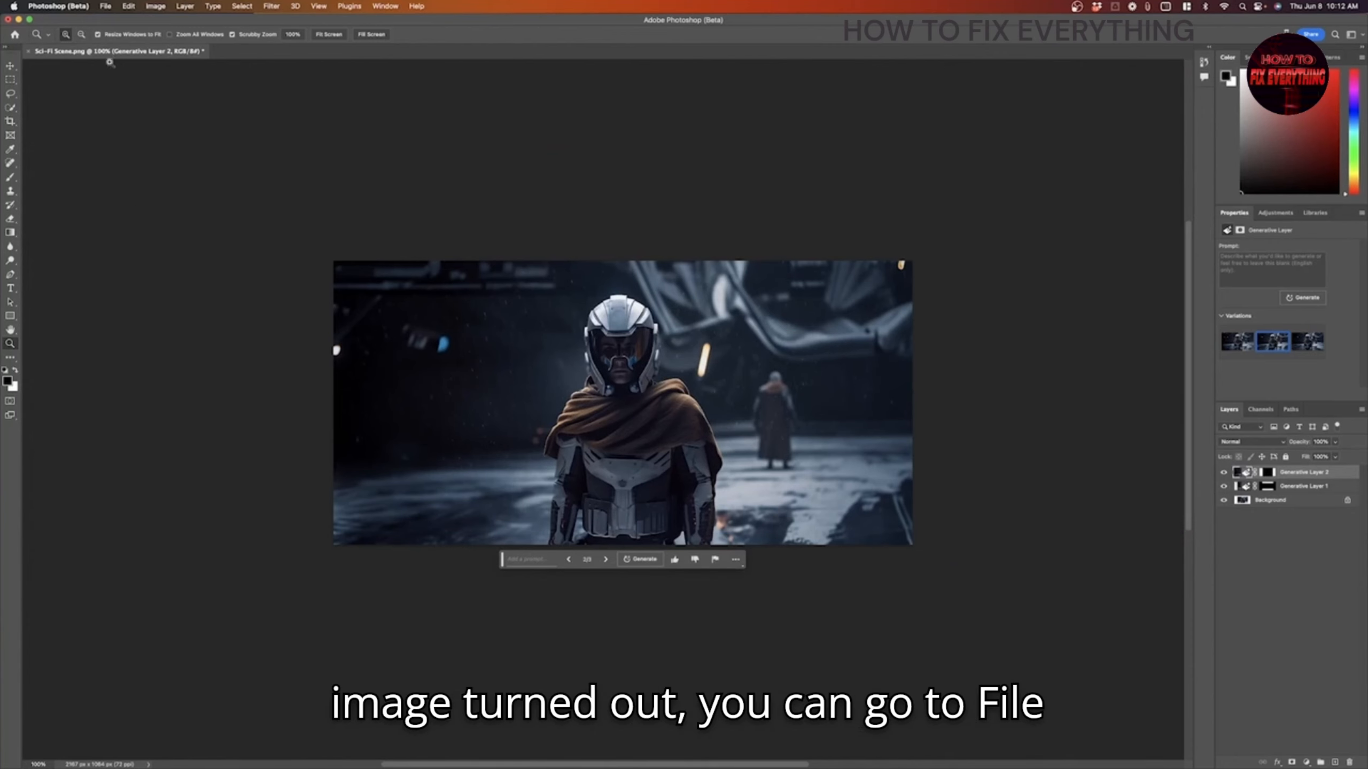
click(106, 6)
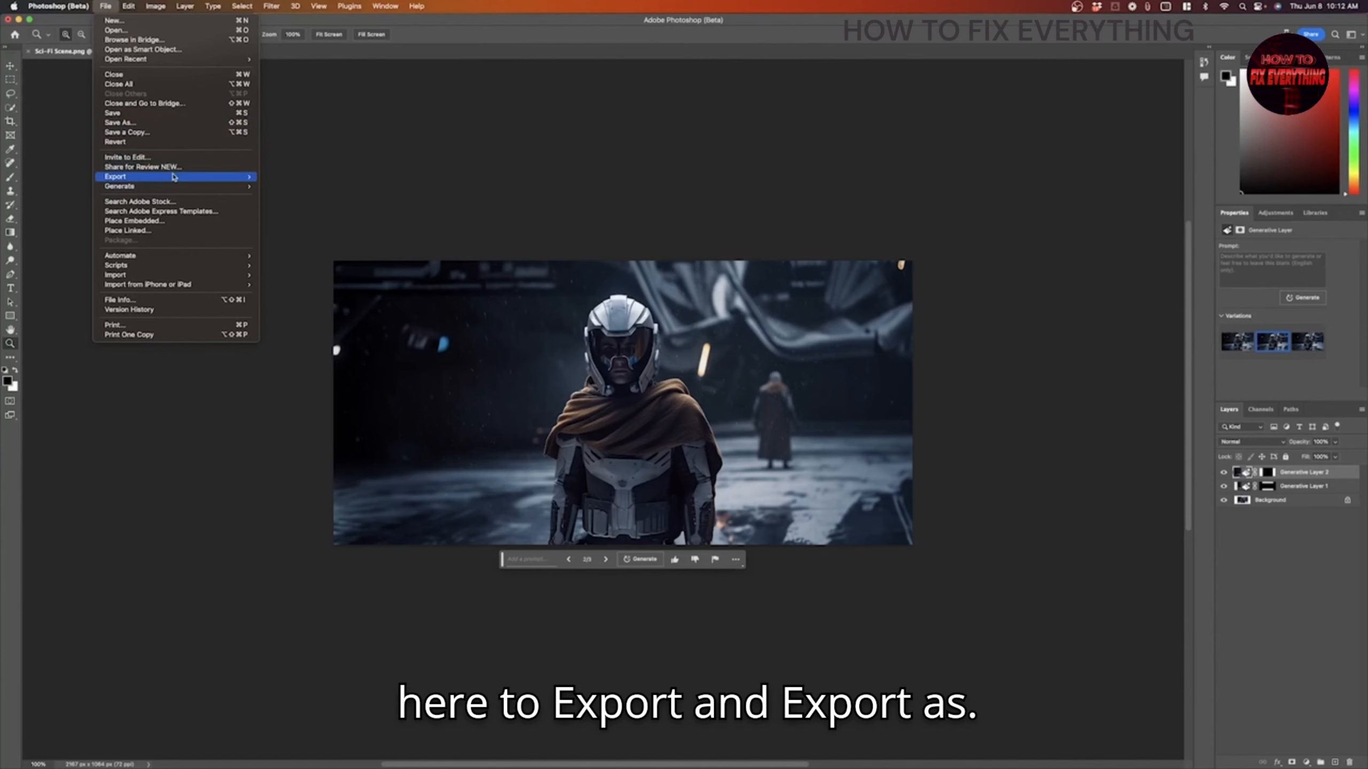
mouse_move(174, 177)
click(316, 187)
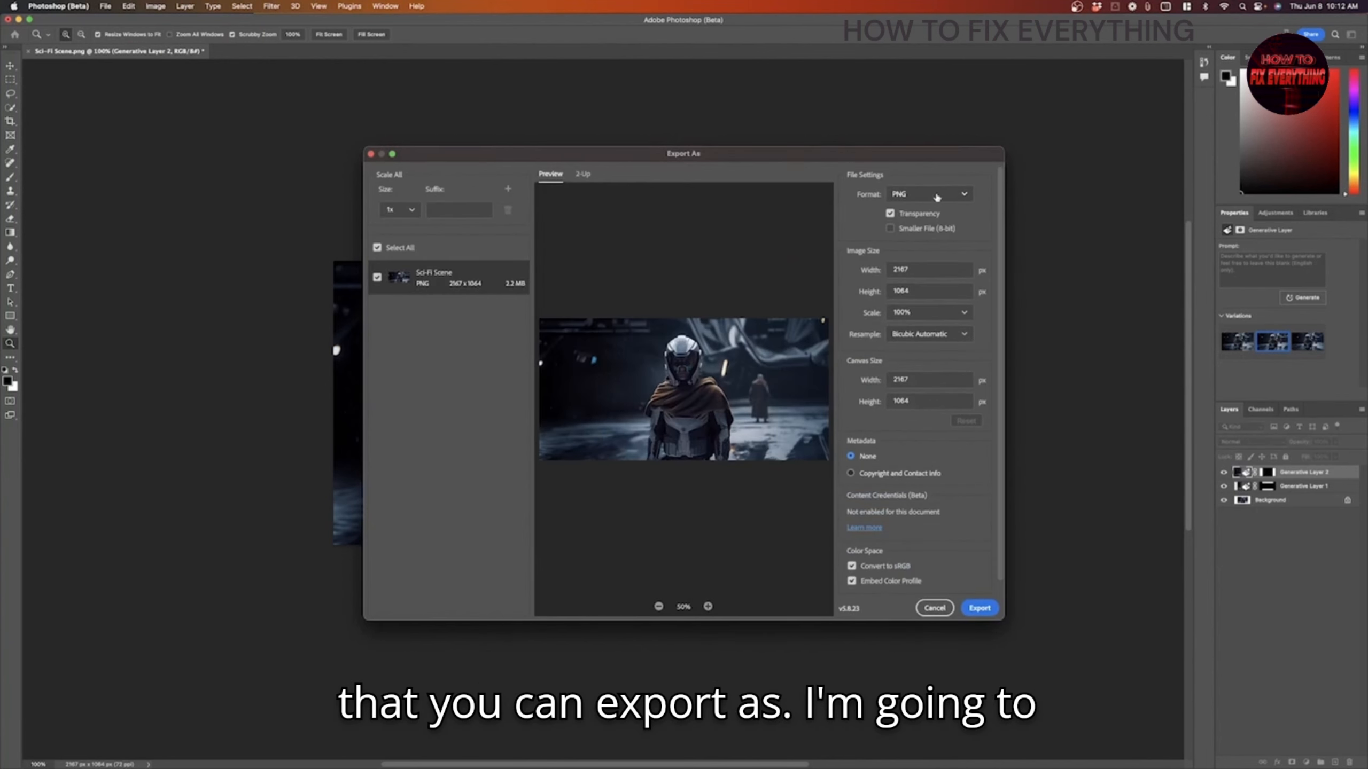
click(937, 195)
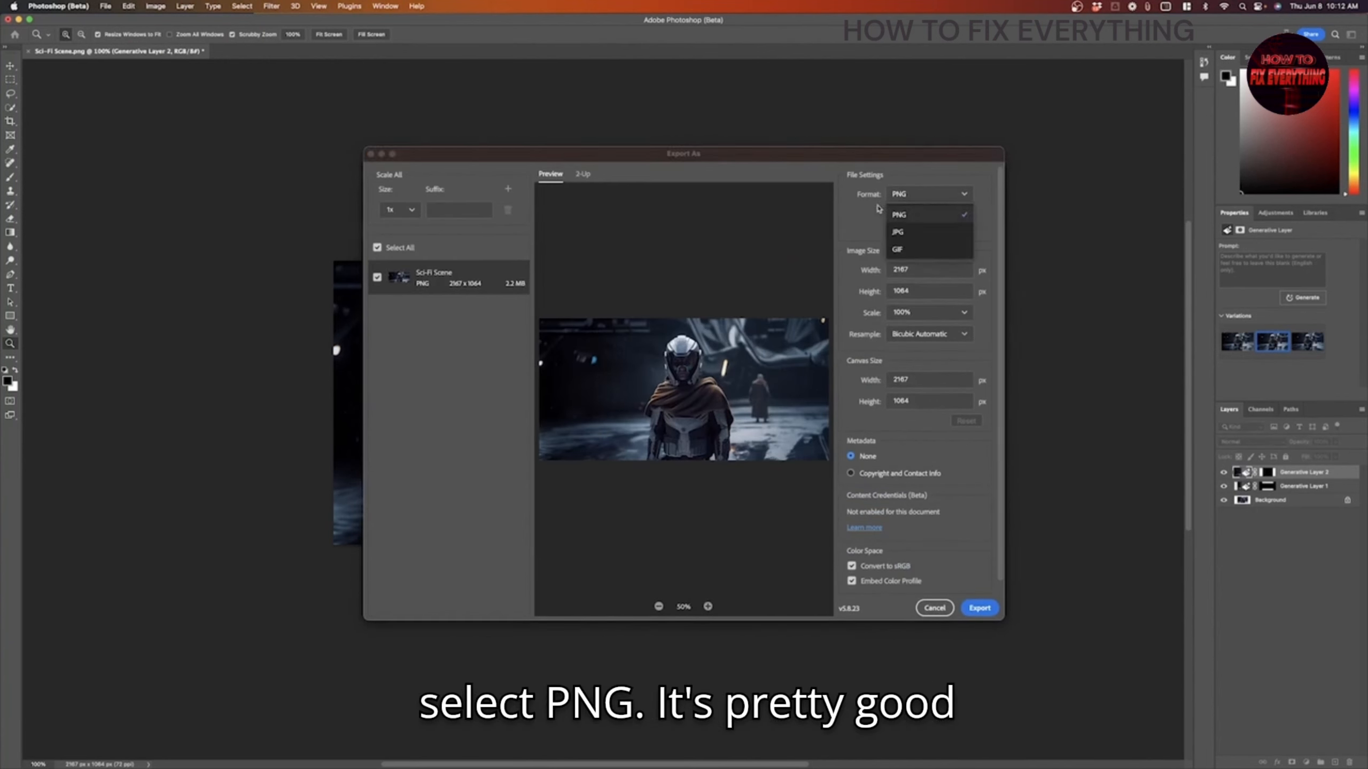
click(940, 215)
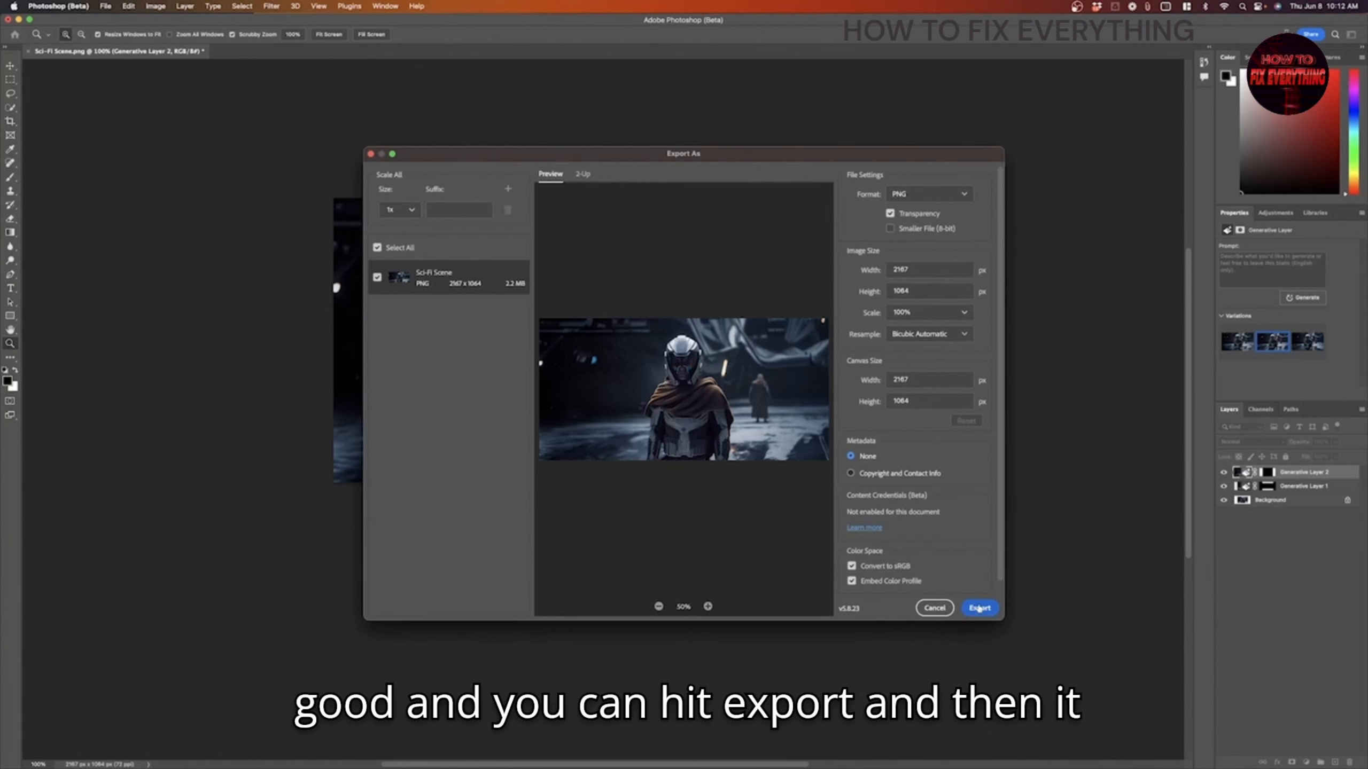
click(934, 608)
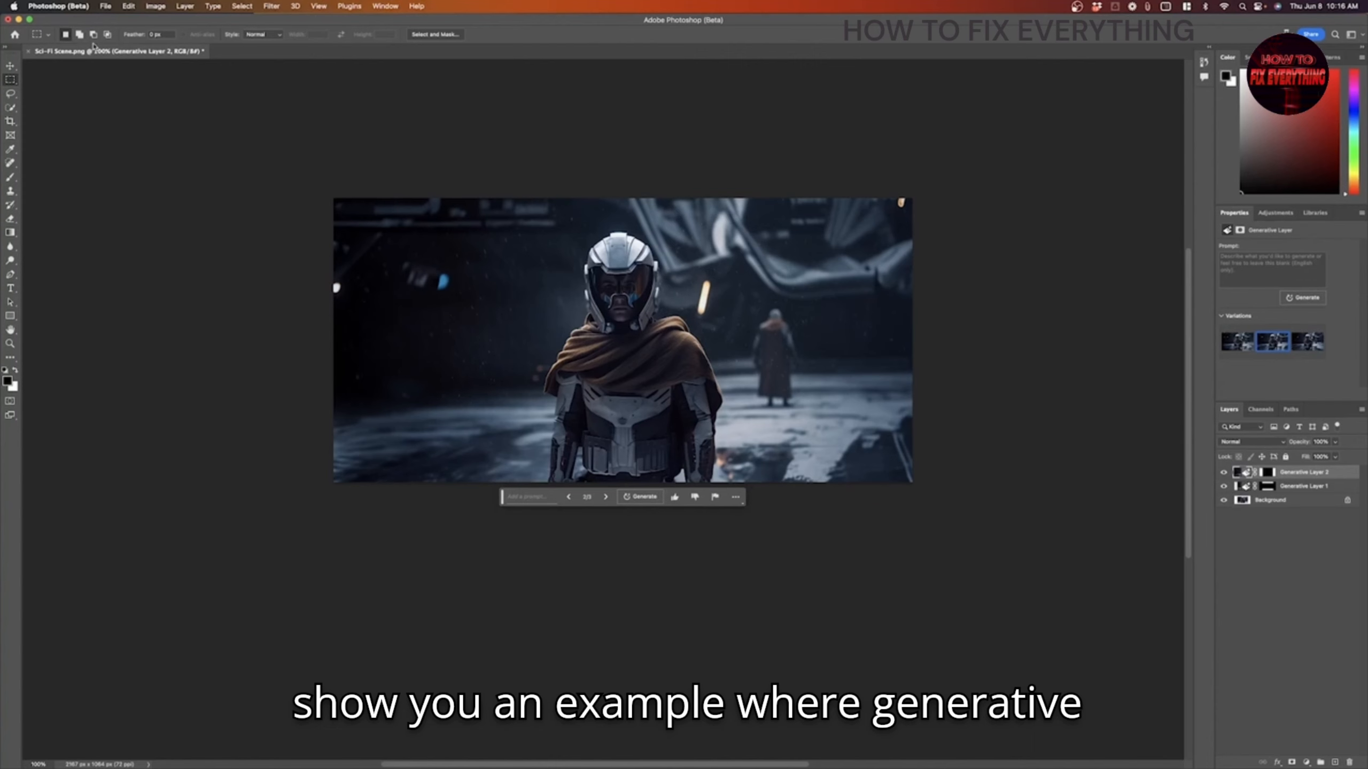
Step: Preview Person in Disaster Scene.png from the Scene Extension folder and open it as a new document
click(105, 5)
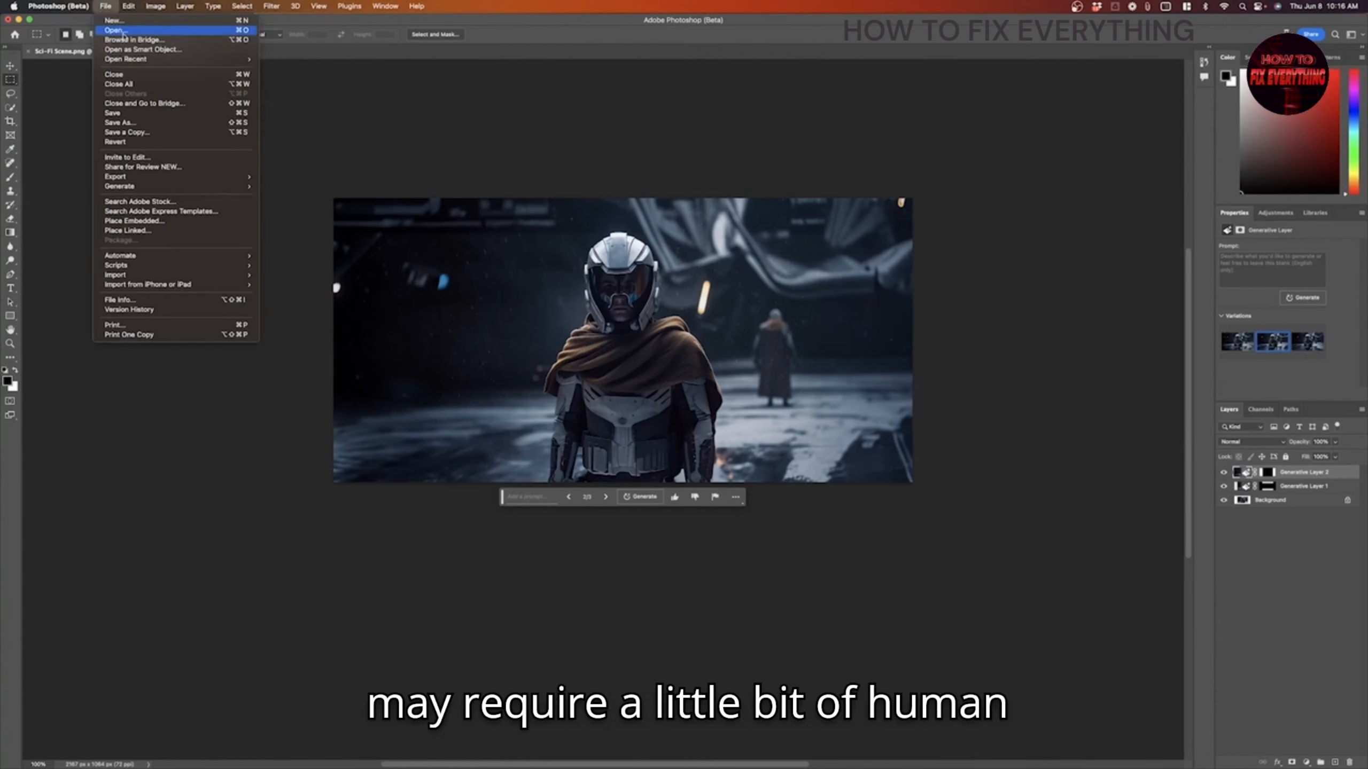
click(123, 32)
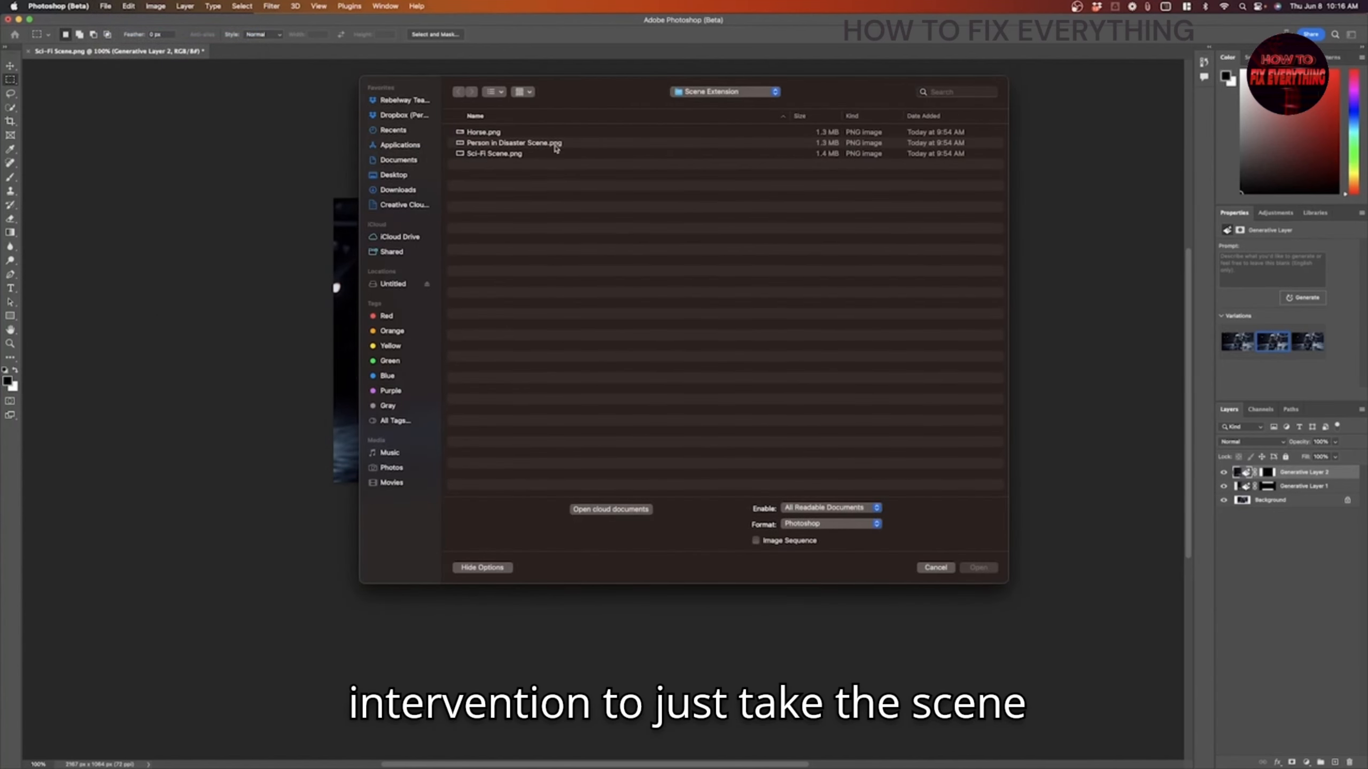
click(555, 144)
key(space)
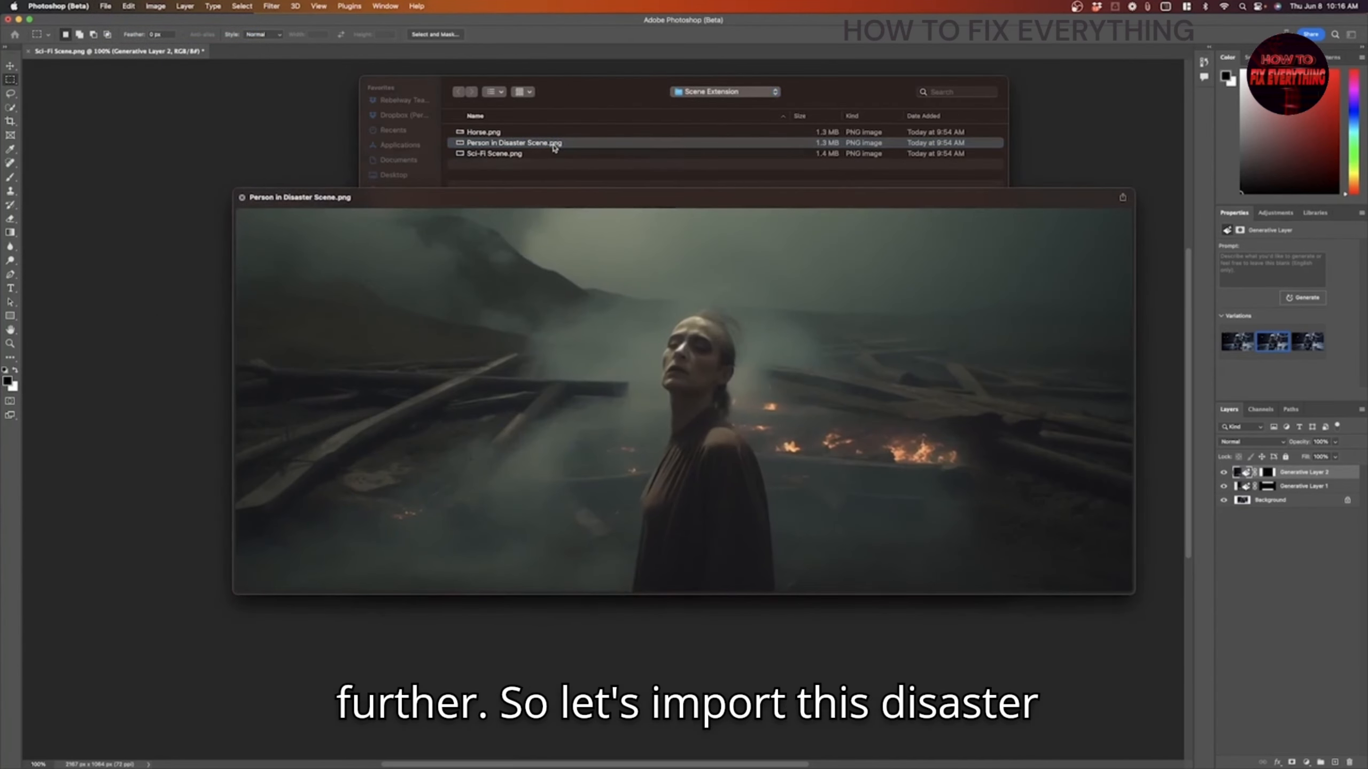
key(space)
double_click(555, 143)
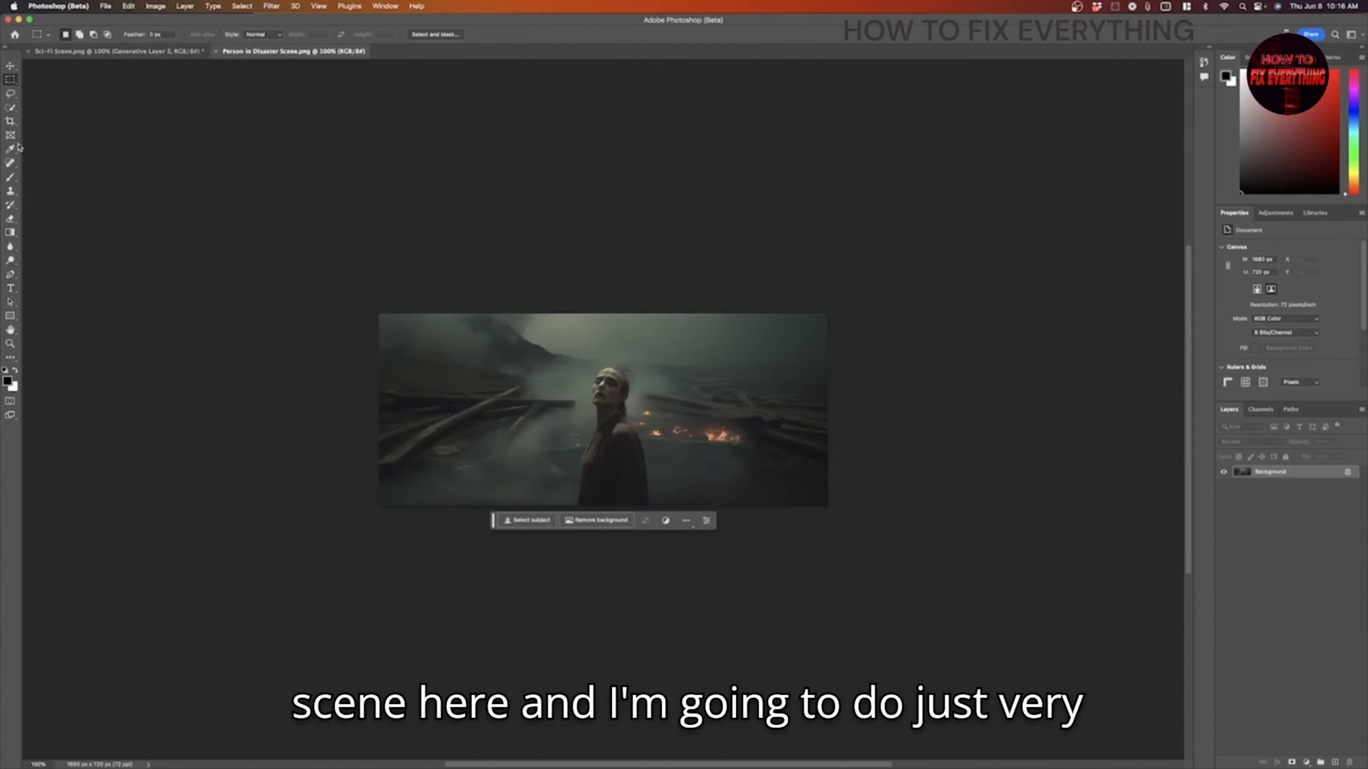
Step: Expand the disaster scene's canvas above and below the picture with the Crop tool to a height of about 1018 px
click(10, 121)
drag(602, 316, 602, 292)
drag(604, 525, 603, 545)
Step: Select both white bands with the Rectangular Marquee, slightly overlapping the picture, and fill them with Generative Fill using an empty prompt
click(10, 79)
drag(269, 229, 917, 319)
drag(868, 549, 303, 490)
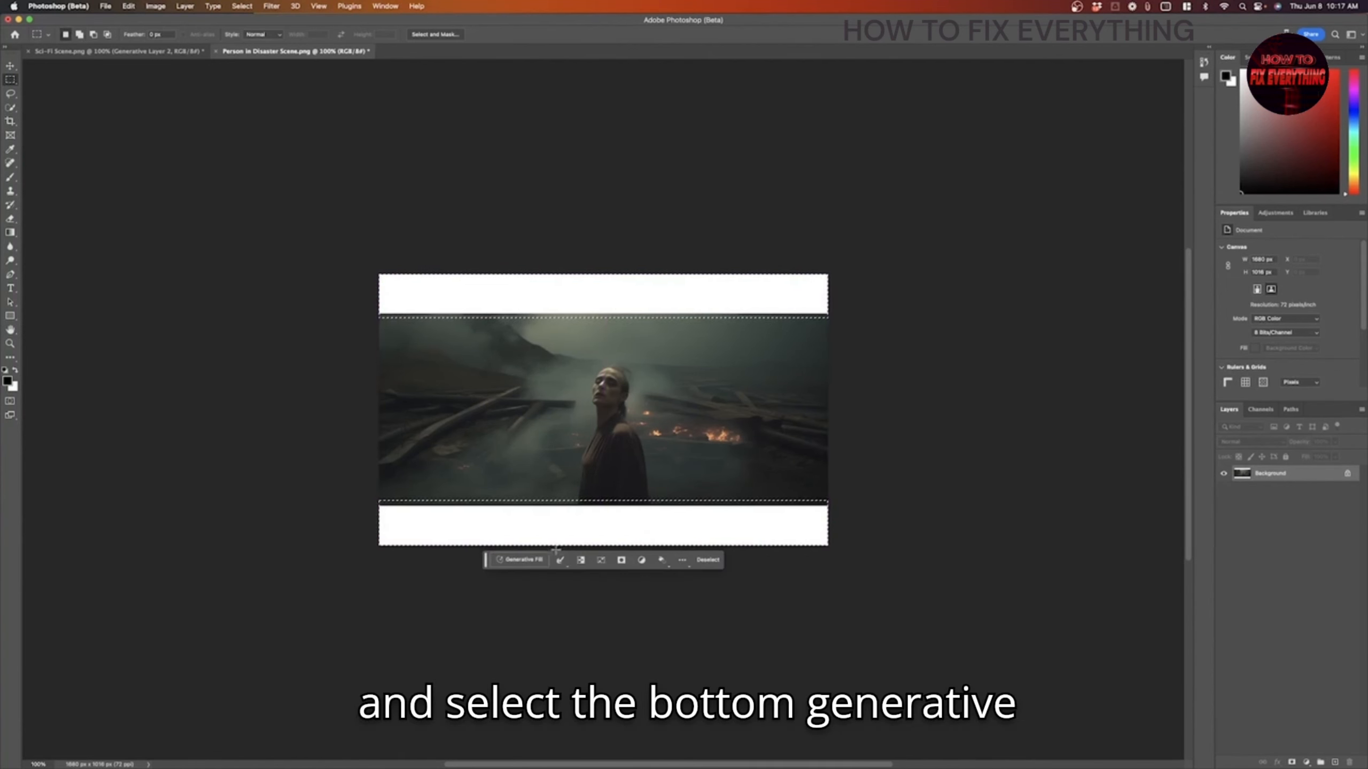
click(520, 560)
click(663, 561)
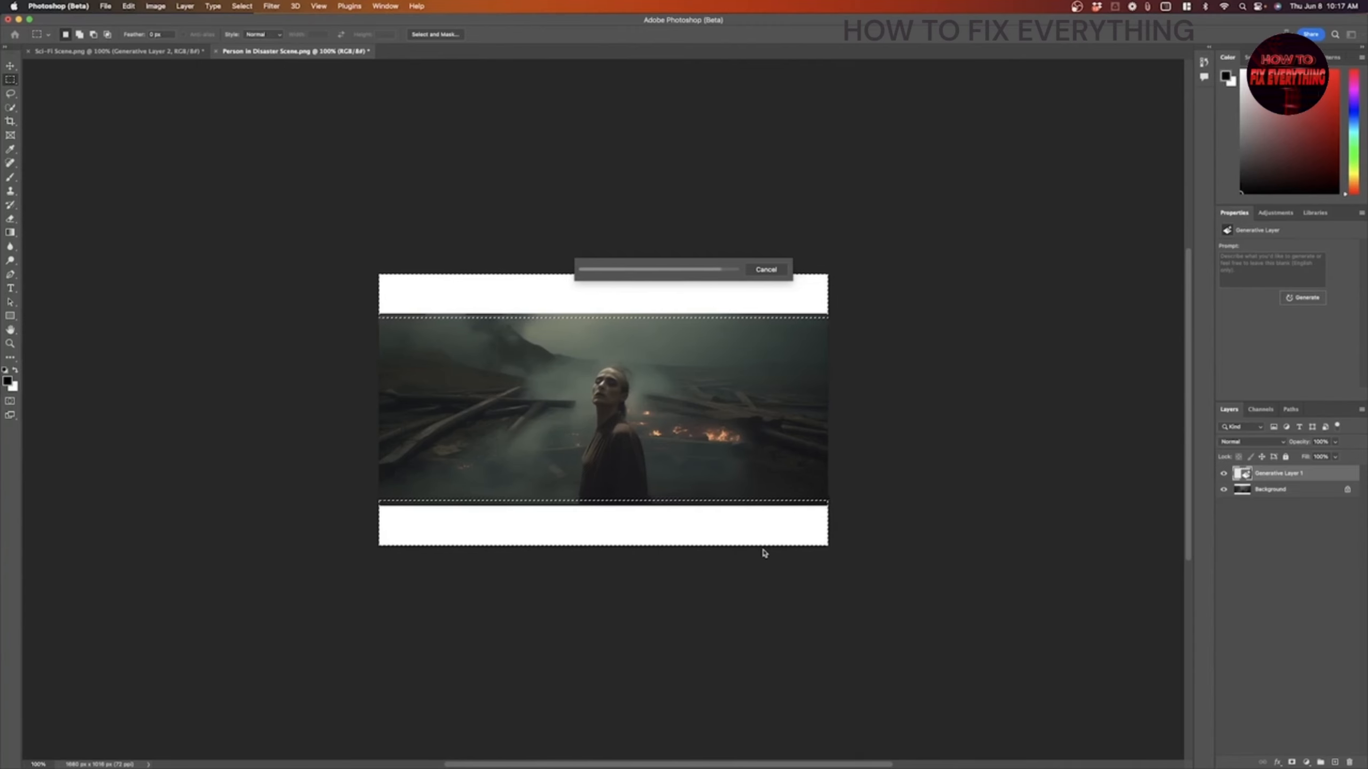
Step: Examine the disaster scene's generated areas up close along the upper, right and lower edges for blending and color mismatches
click(10, 343)
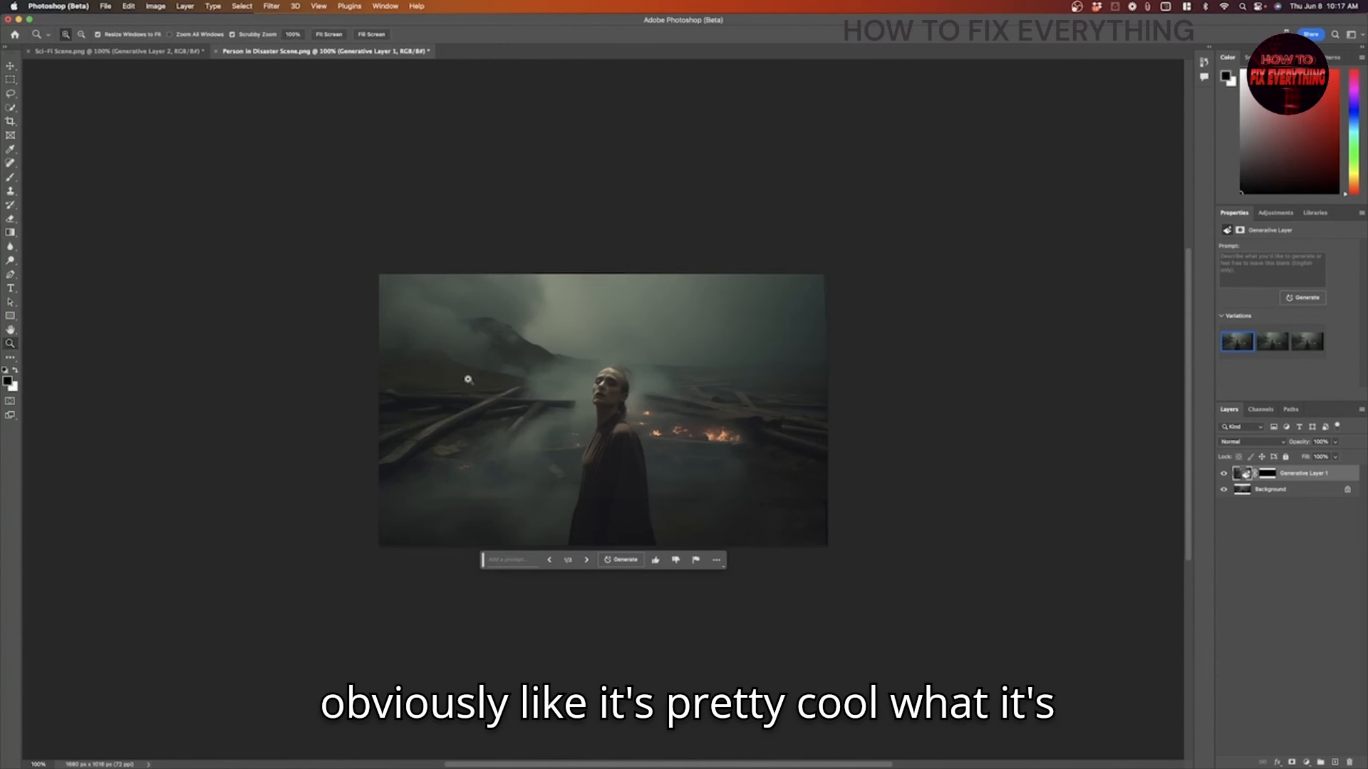
click(578, 352)
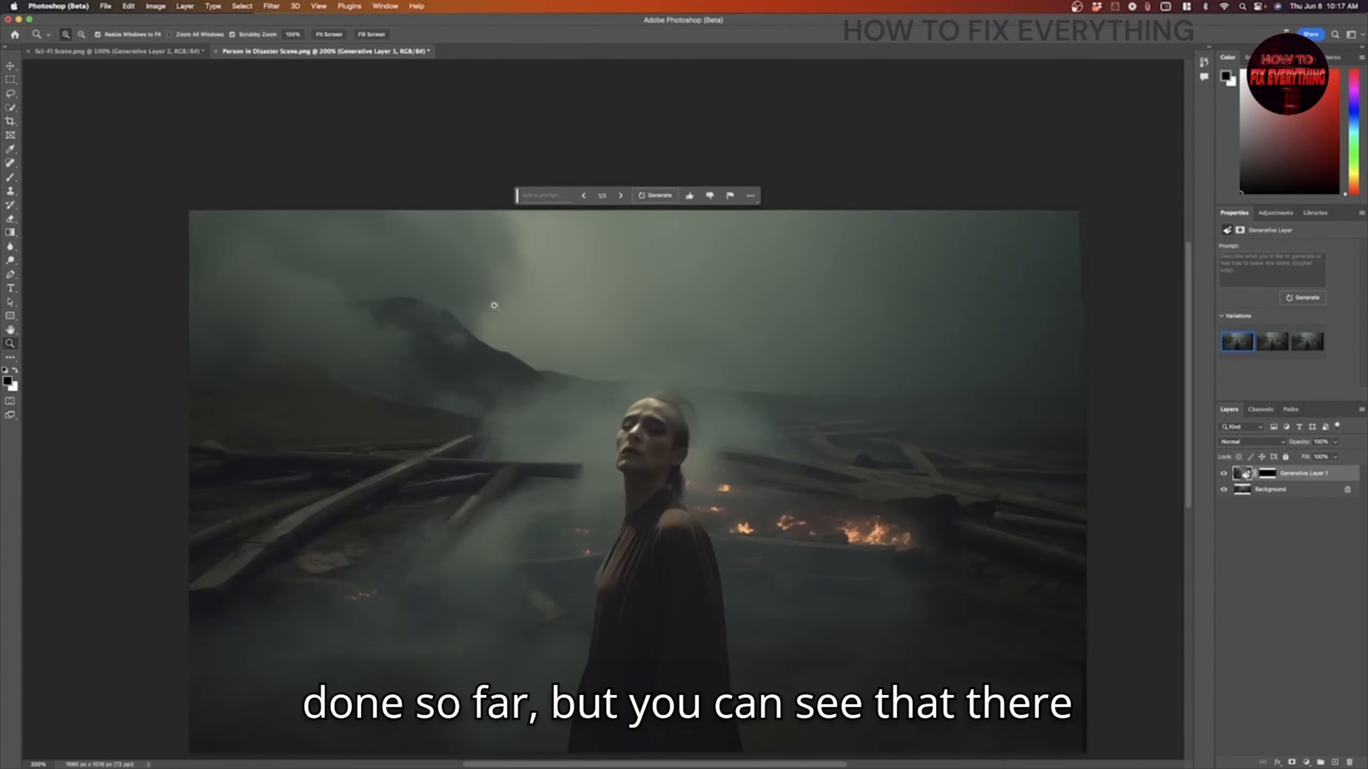
scroll(500, 307, right, 5)
click(740, 310)
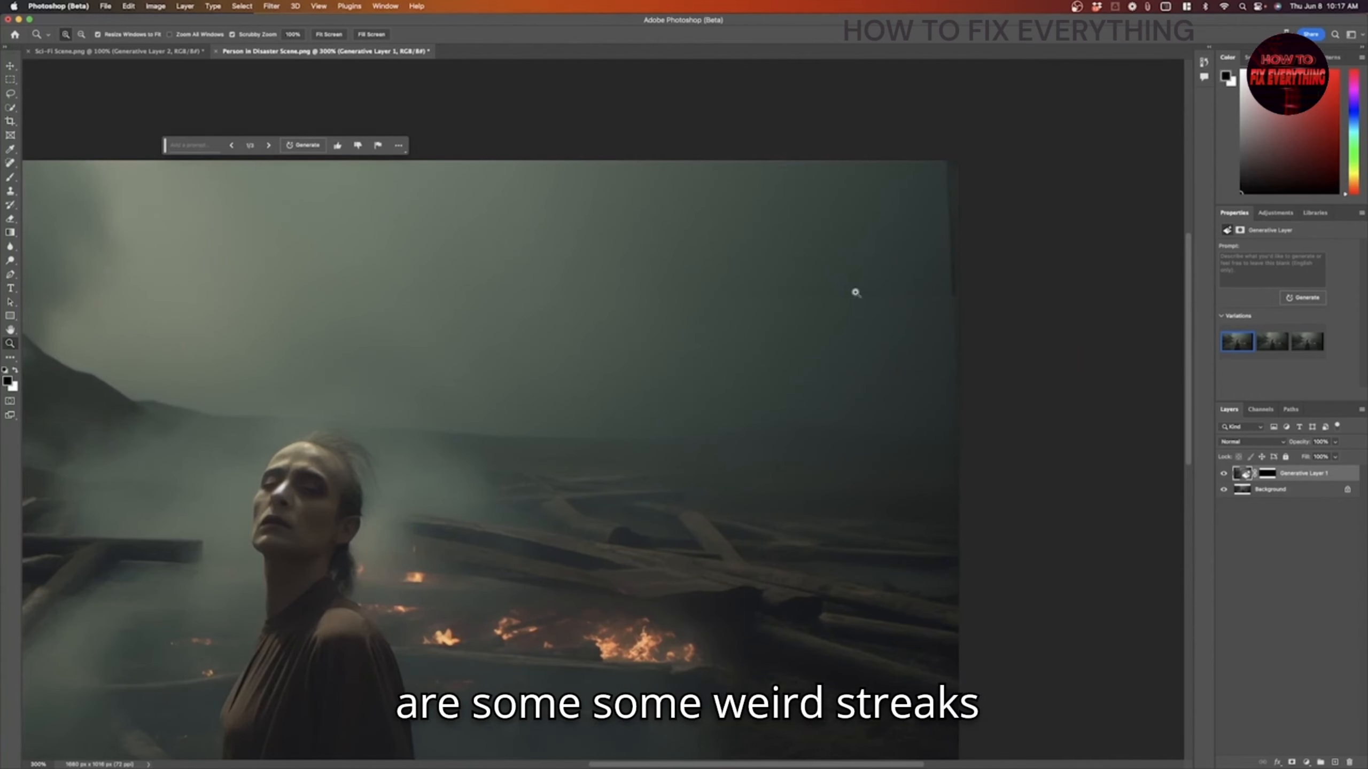
scroll(549, 303, down, 5)
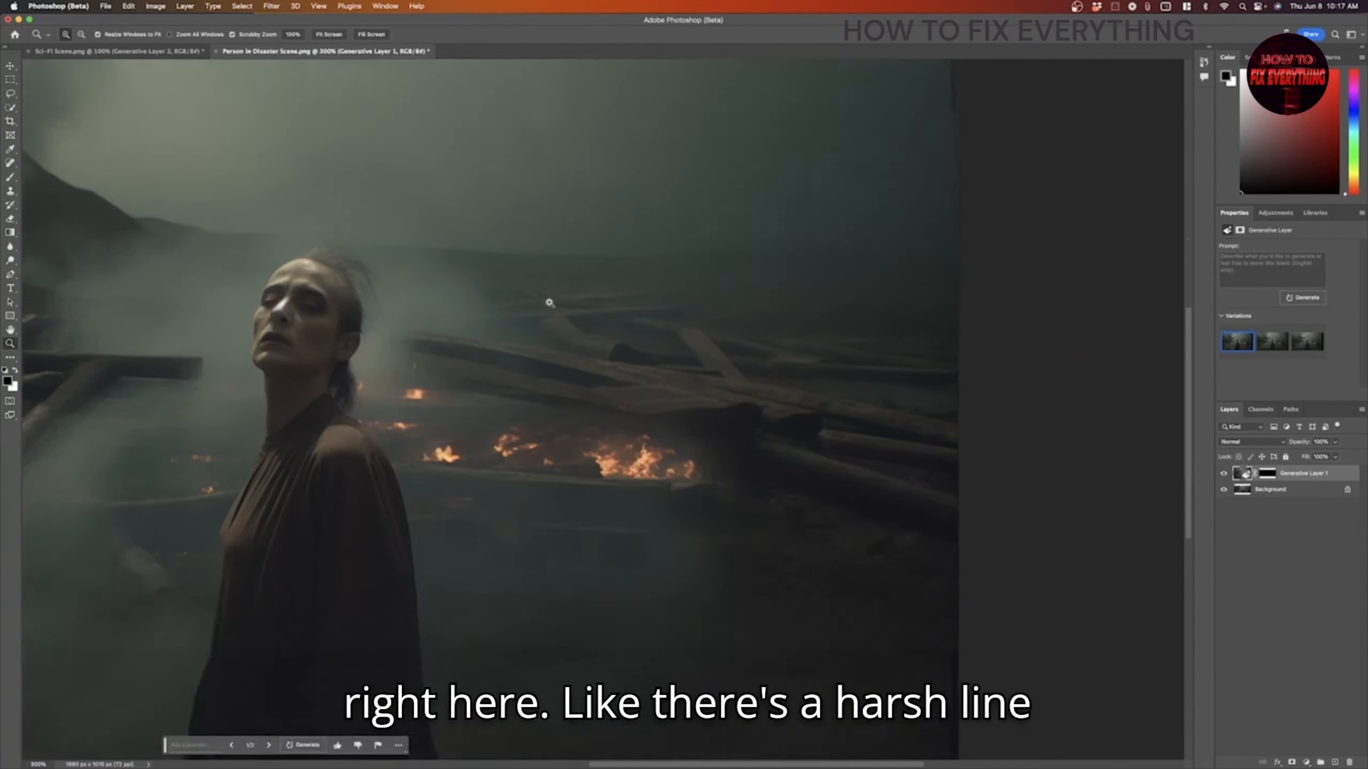
scroll(548, 301, down, 10)
scroll(547, 300, up, 5)
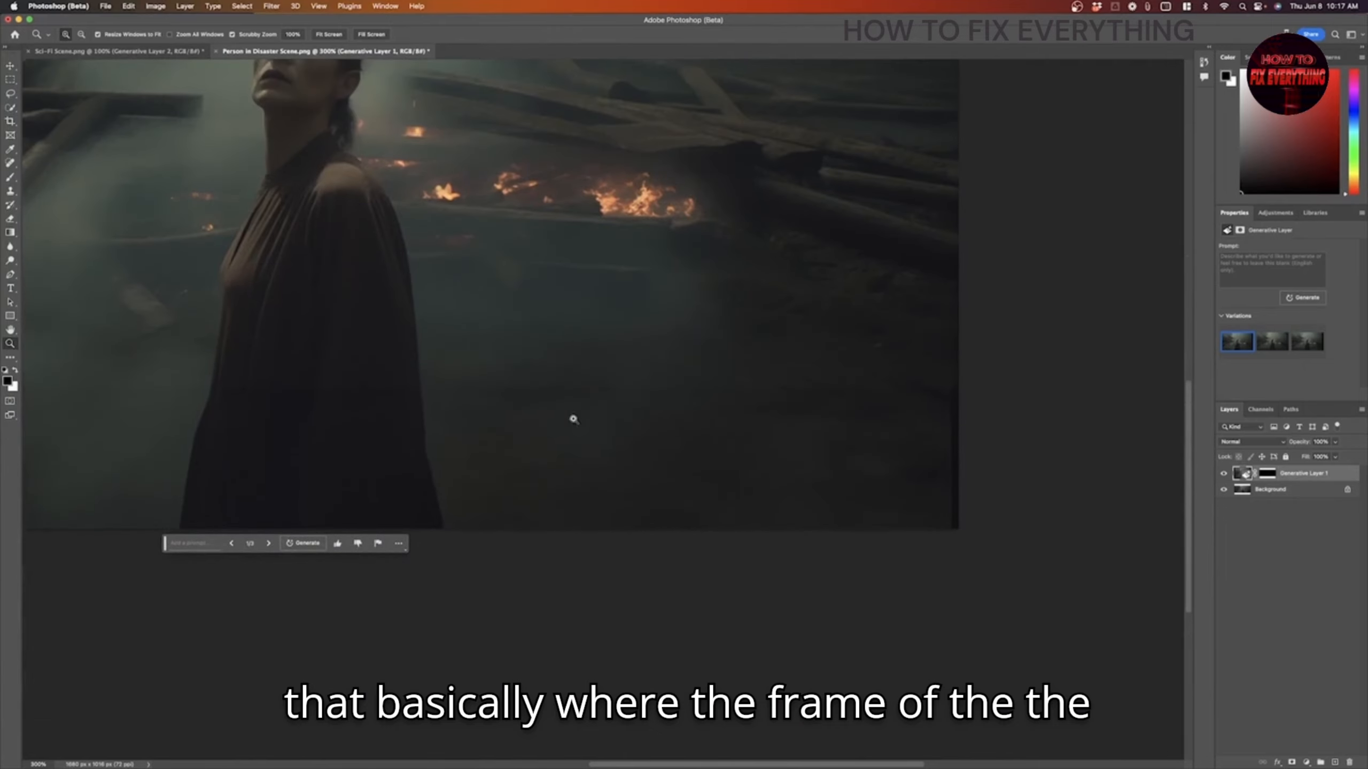
scroll(574, 419, left, 3)
scroll(687, 380, left, 15)
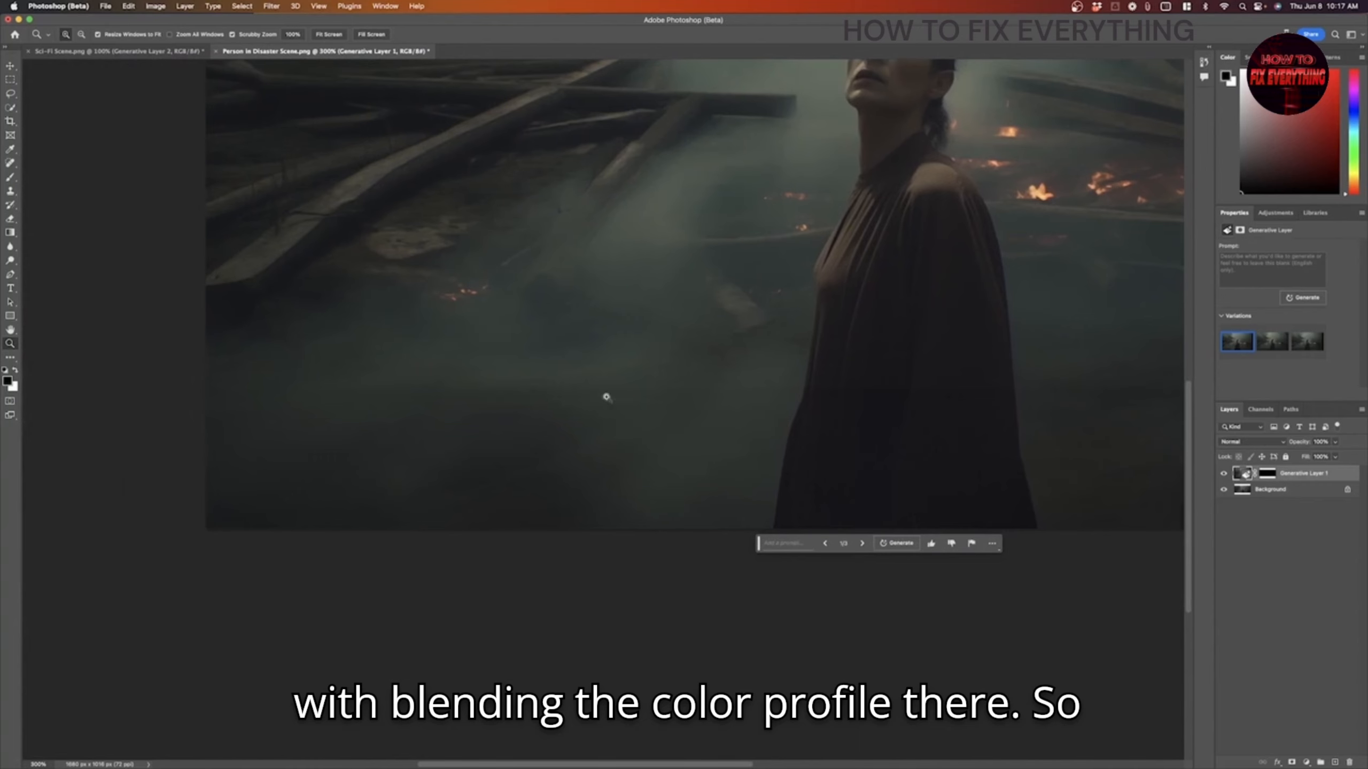
scroll(664, 406, right, 11)
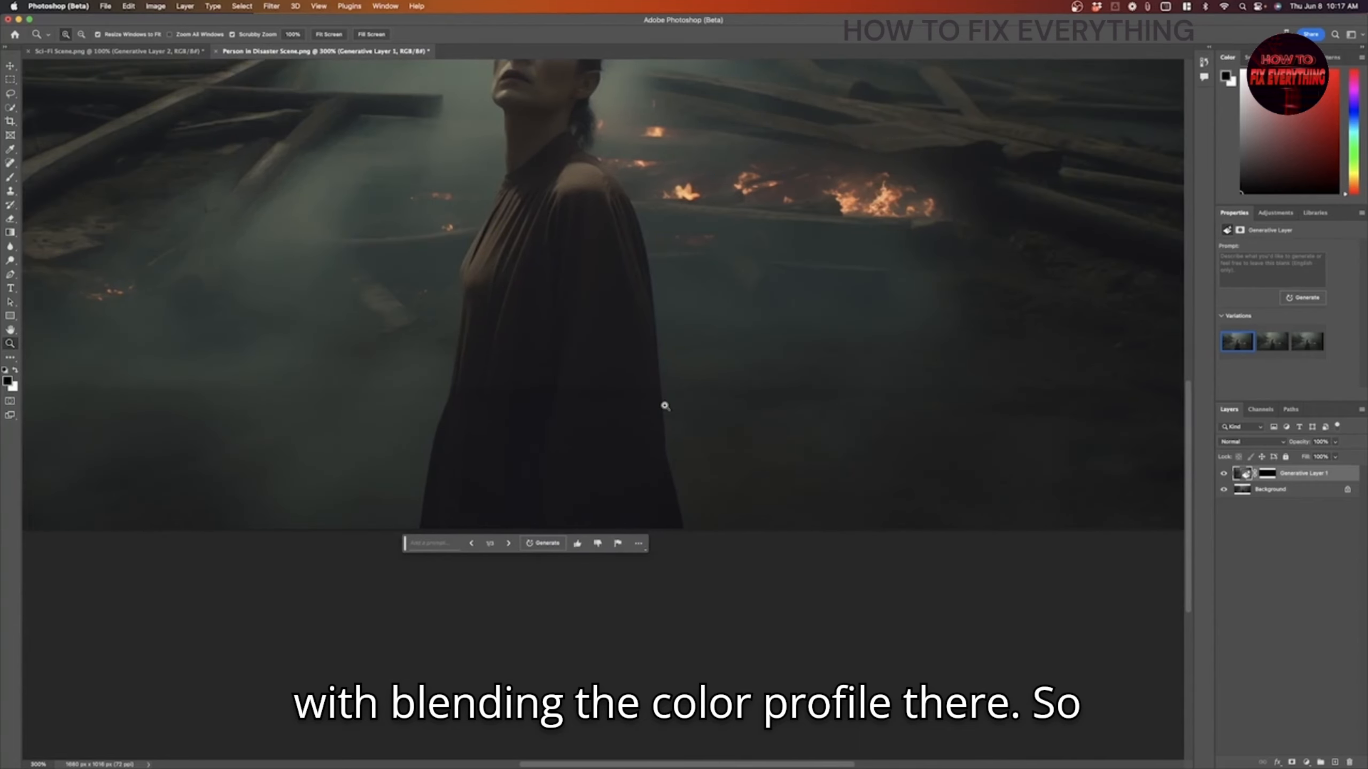
scroll(666, 406, right, 5)
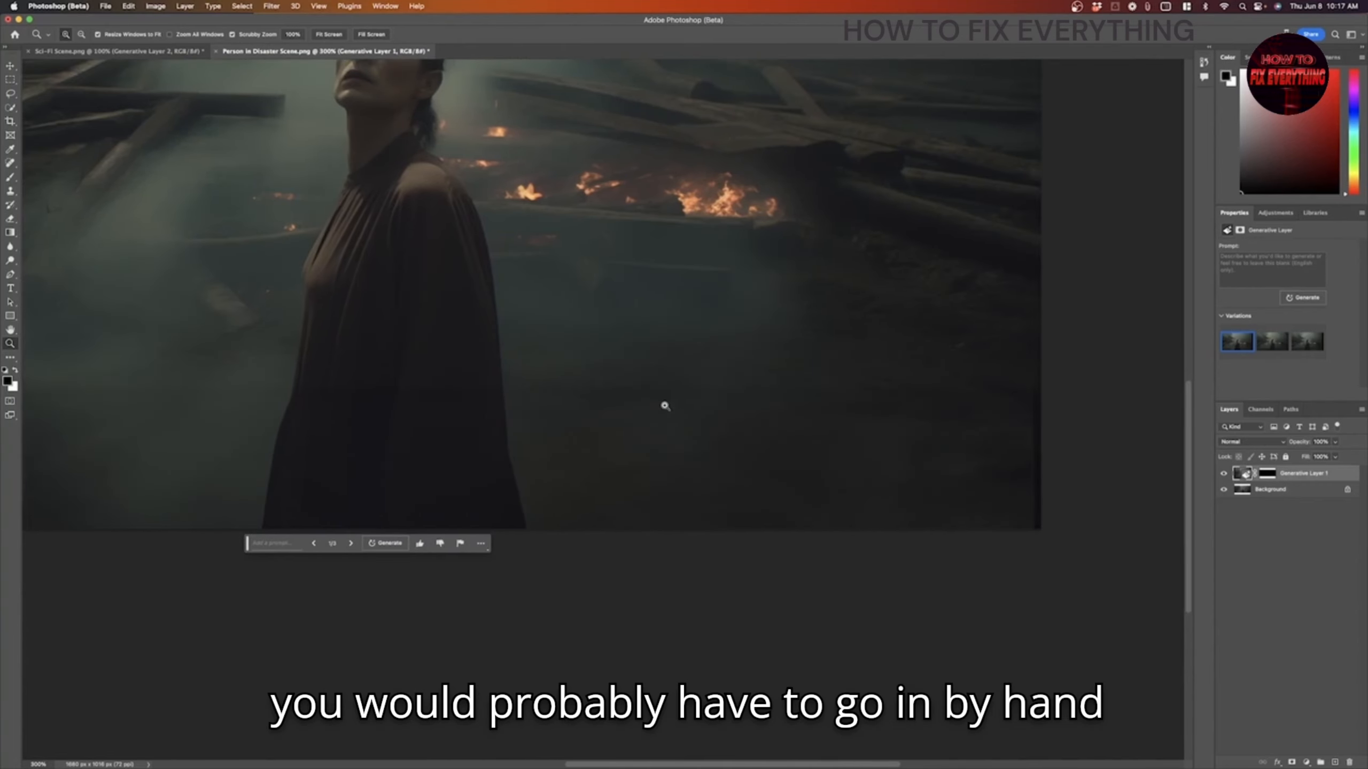
scroll(665, 405, up, 11)
scroll(665, 406, right, 4)
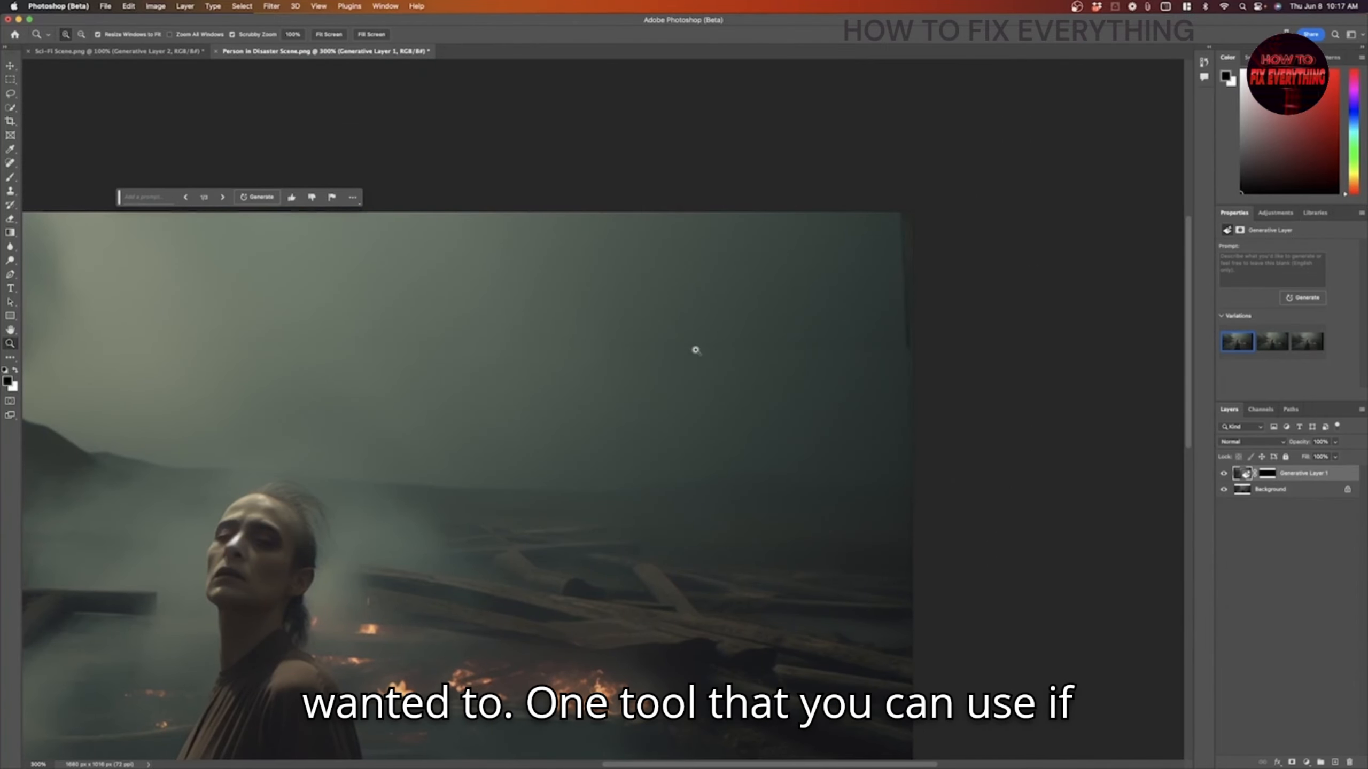
Step: Choose the Clone Stamp tool for the upper-right sky and toggle the generative layer's visibility to check what it covers
click(748, 367)
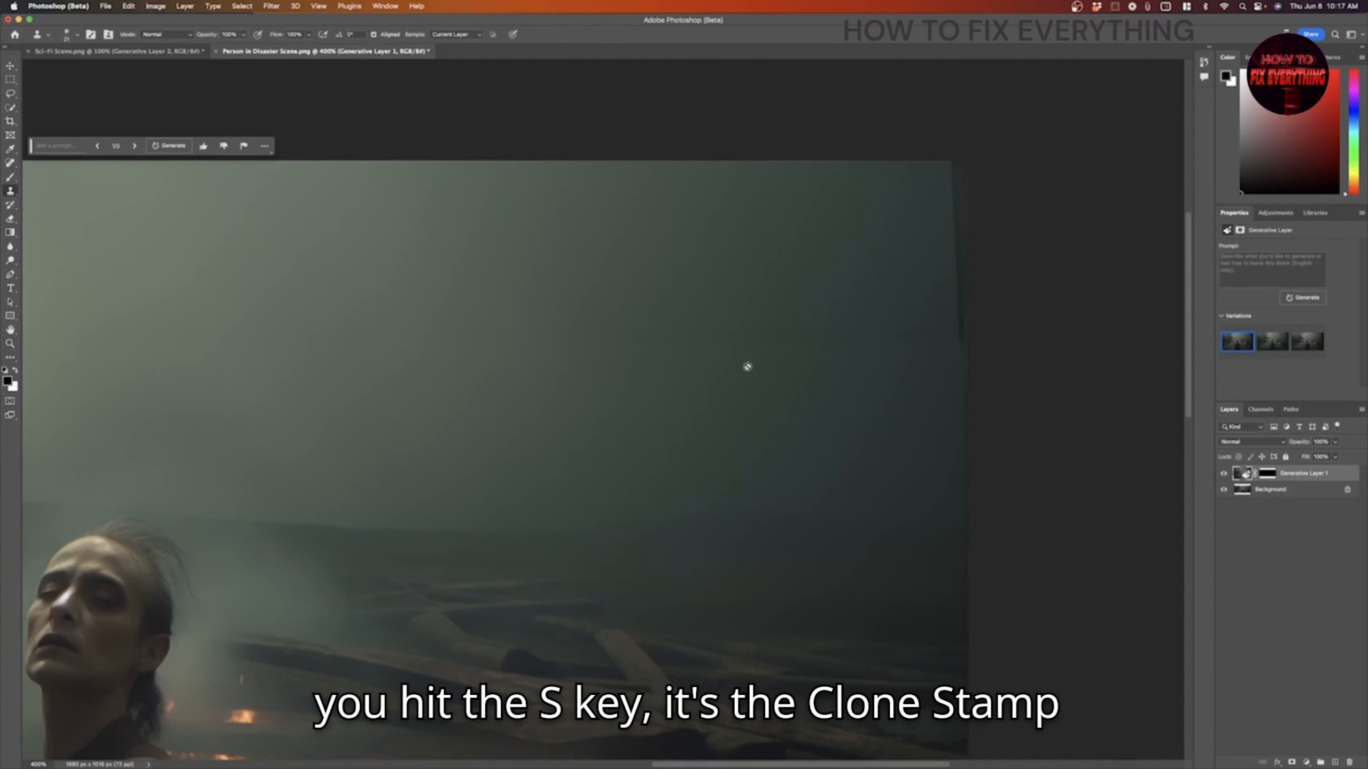
drag(10, 190, 54, 197)
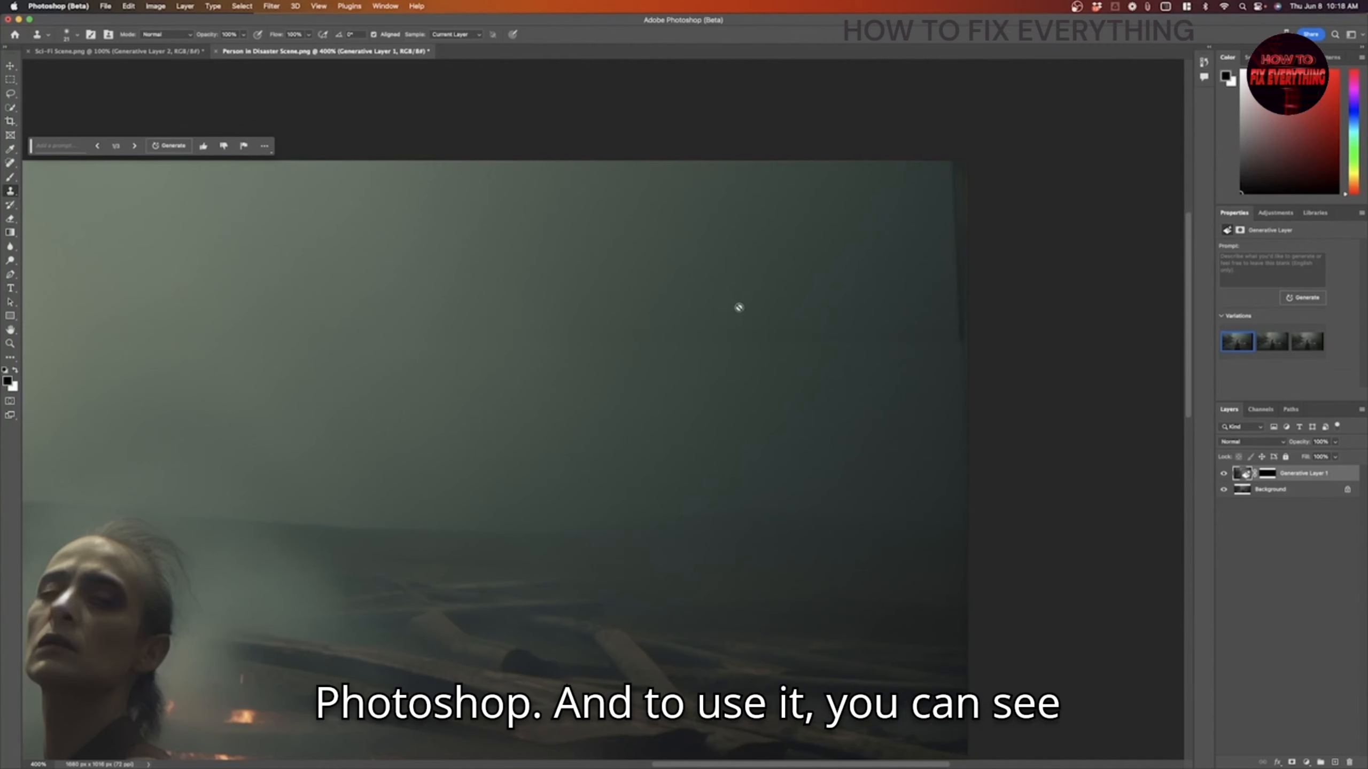
scroll(721, 330, left, 3)
scroll(720, 331, left, 2)
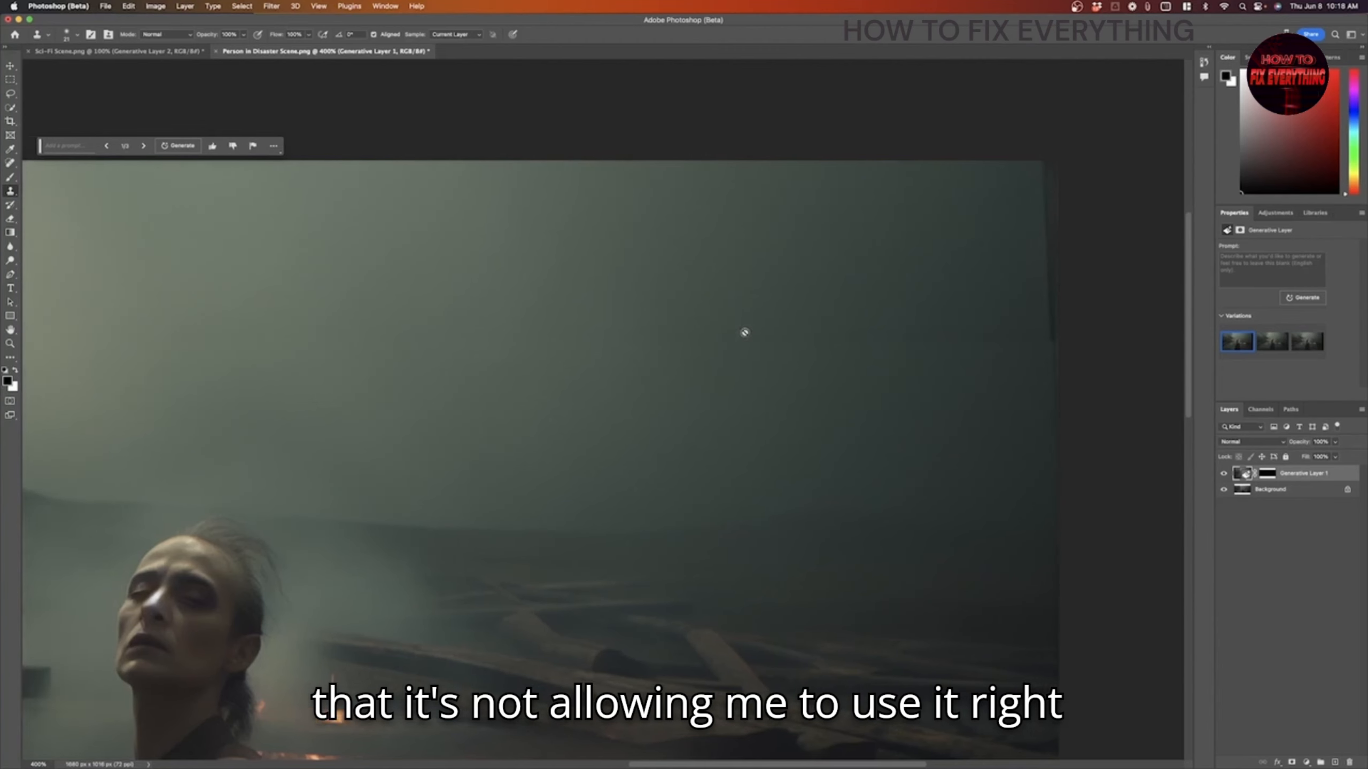
click(1223, 473)
click(1224, 474)
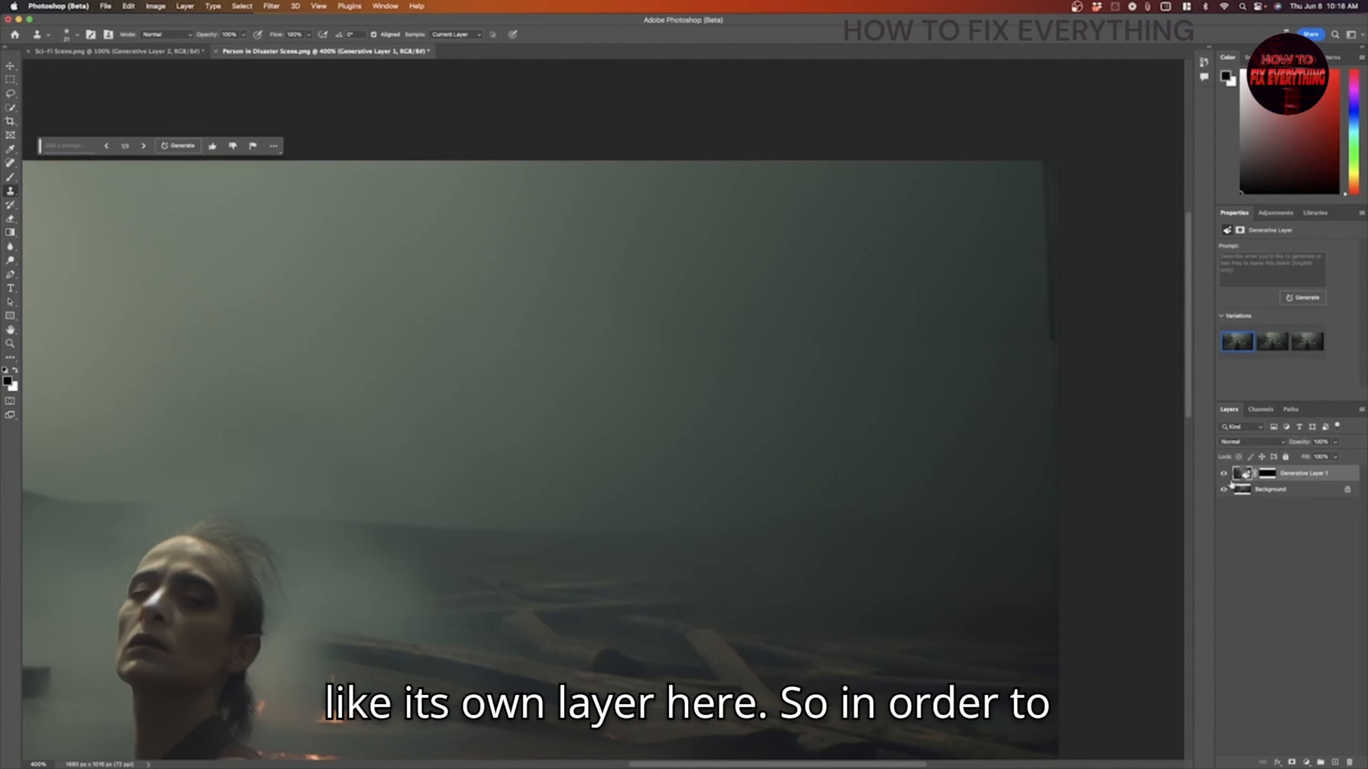
Step: Duplicate the Background layer, merge the copy with Generative Layer 1, and toggle the merged layer's visibility to check it
click(1246, 491)
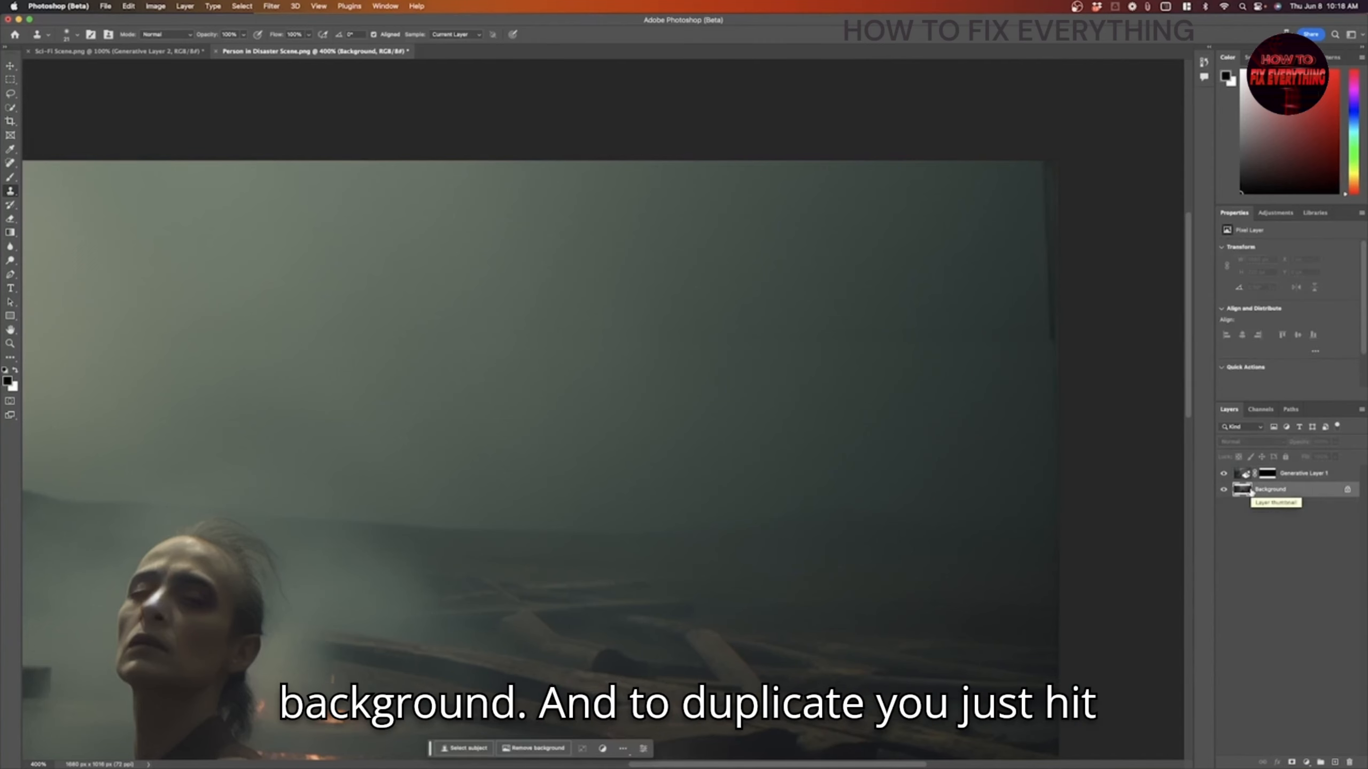
key(super+j)
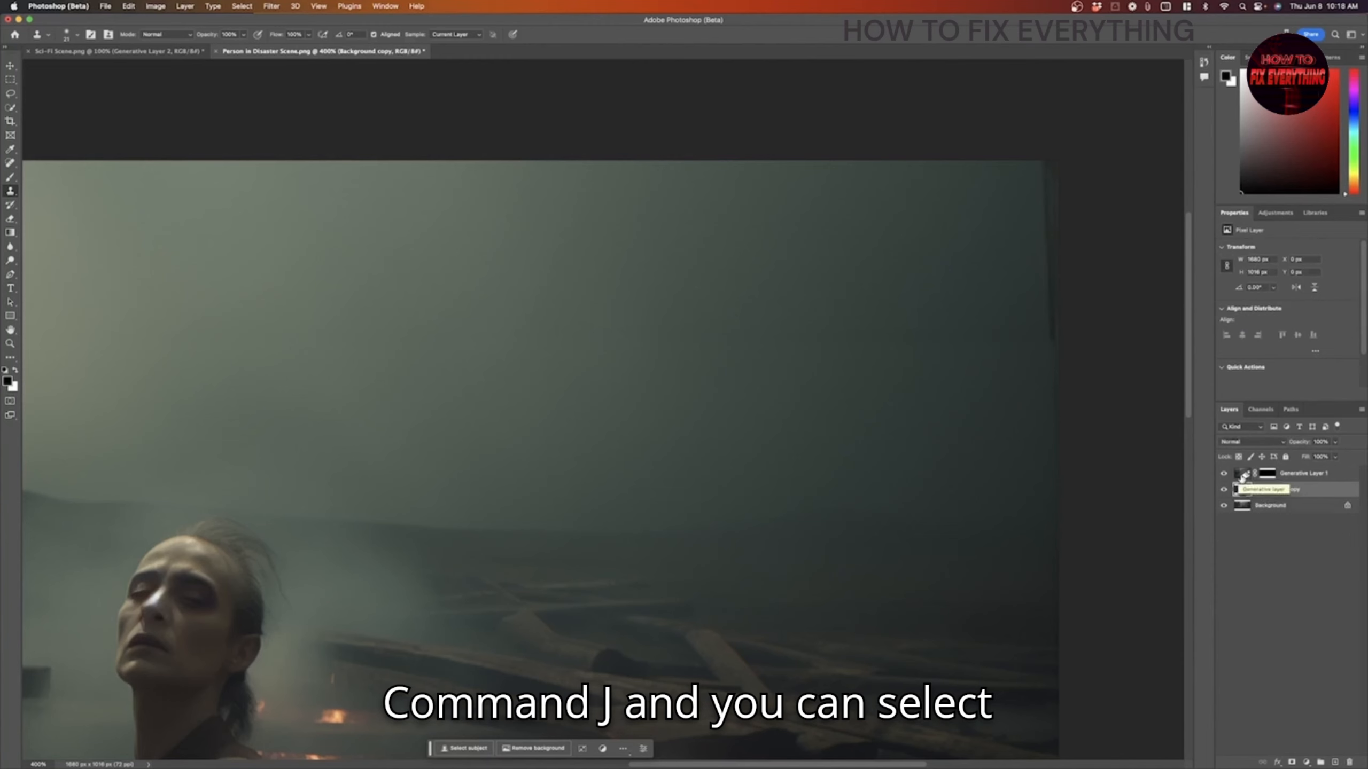
shift+click(1241, 475)
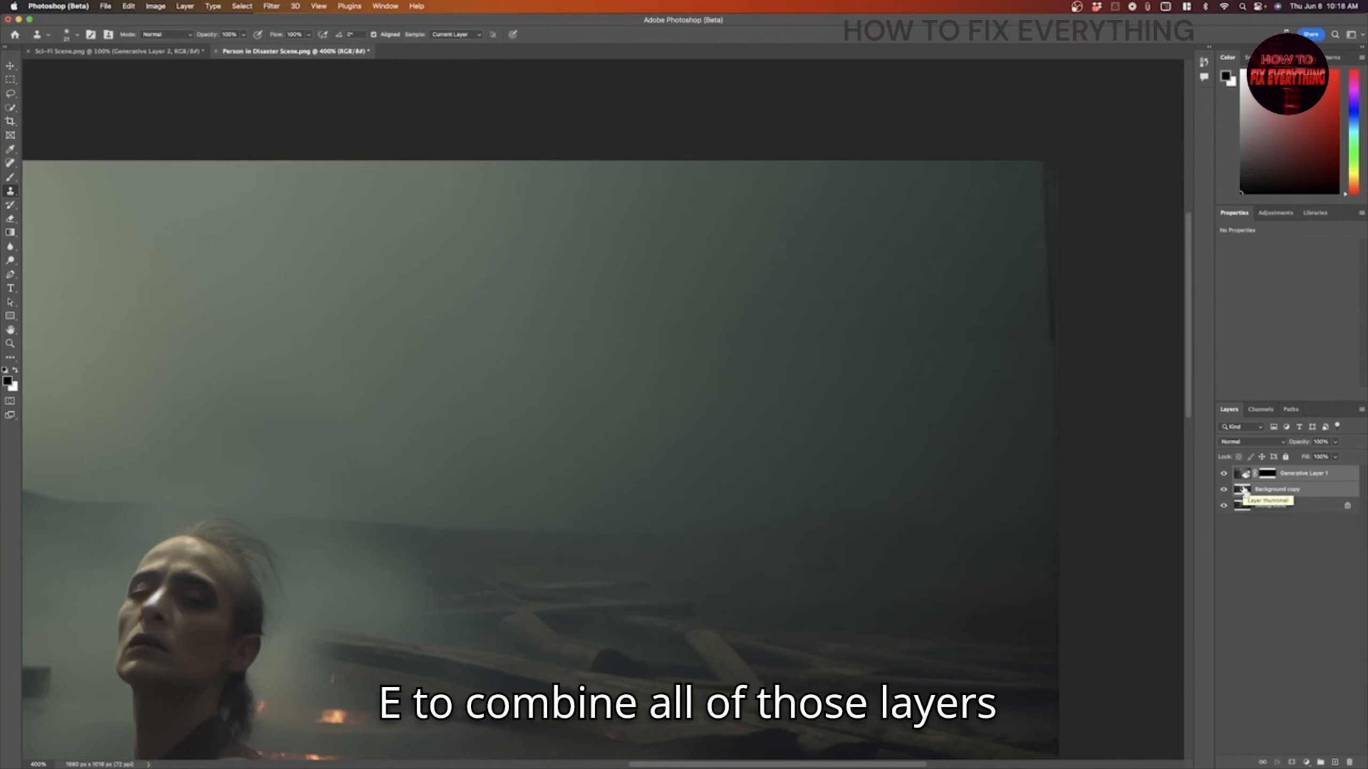
key(super+e)
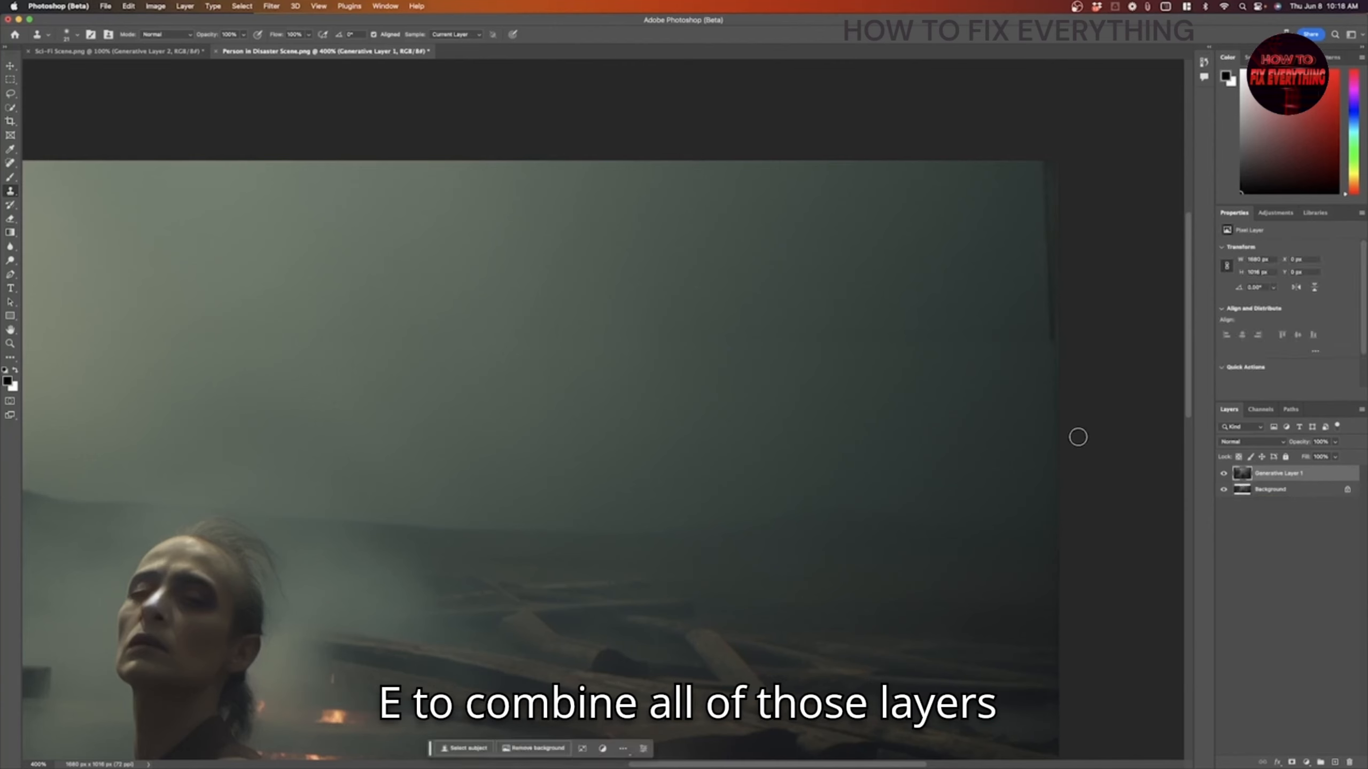
click(1224, 473)
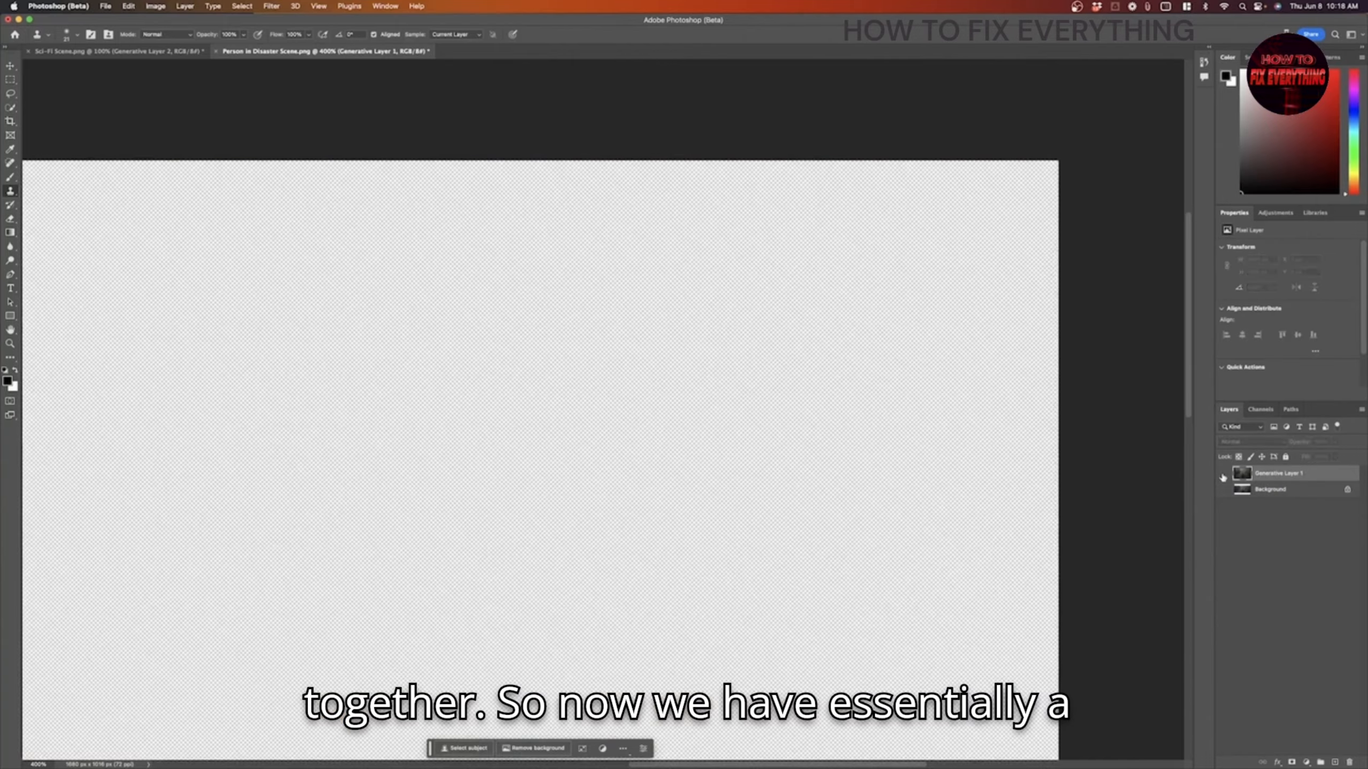
click(1224, 474)
click(1224, 474)
click(1224, 474)
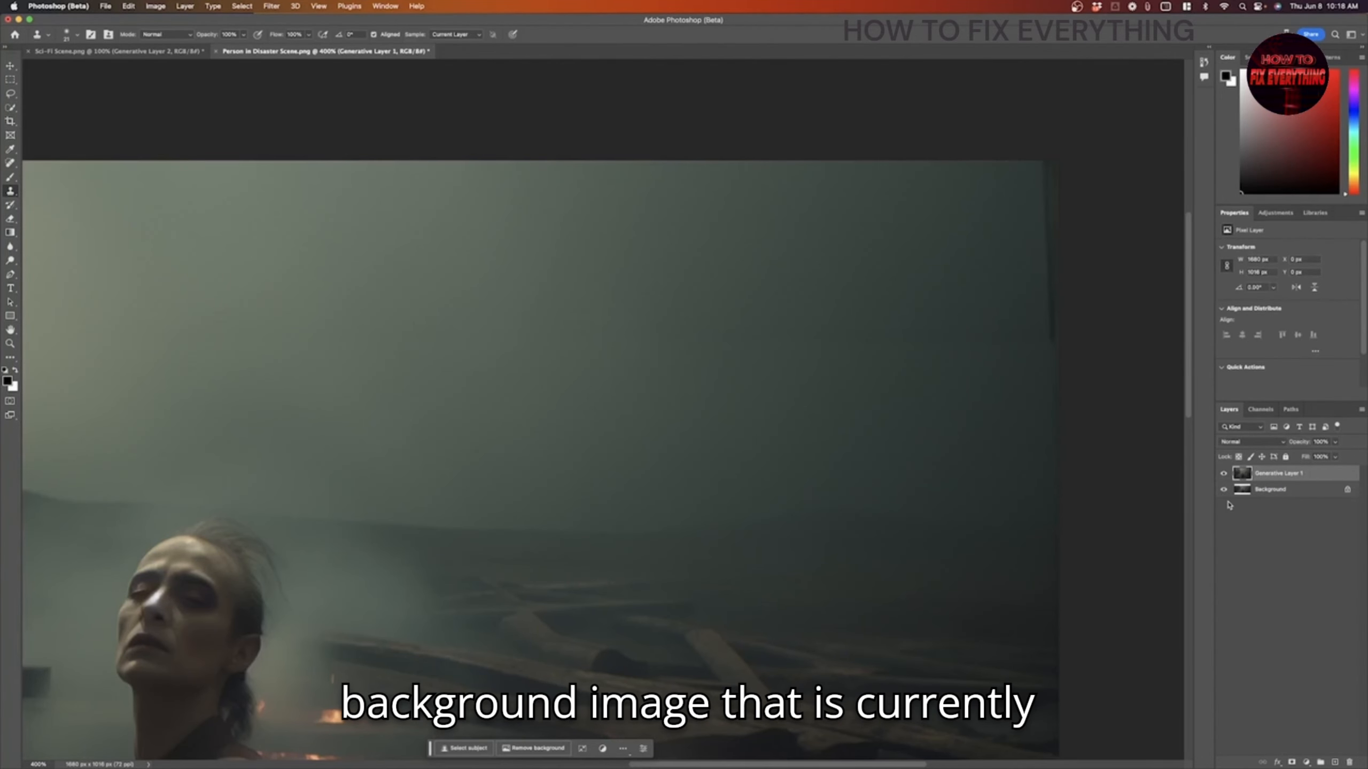
Step: Set the Clone Stamp to 43 px, 0% hardness and about 33% flow, and paint over the seam in the upper-right sky
mouse_move(731, 298)
mouse_down()
mouse_move(752, 302)
mouse_move(743, 295)
mouse_up()
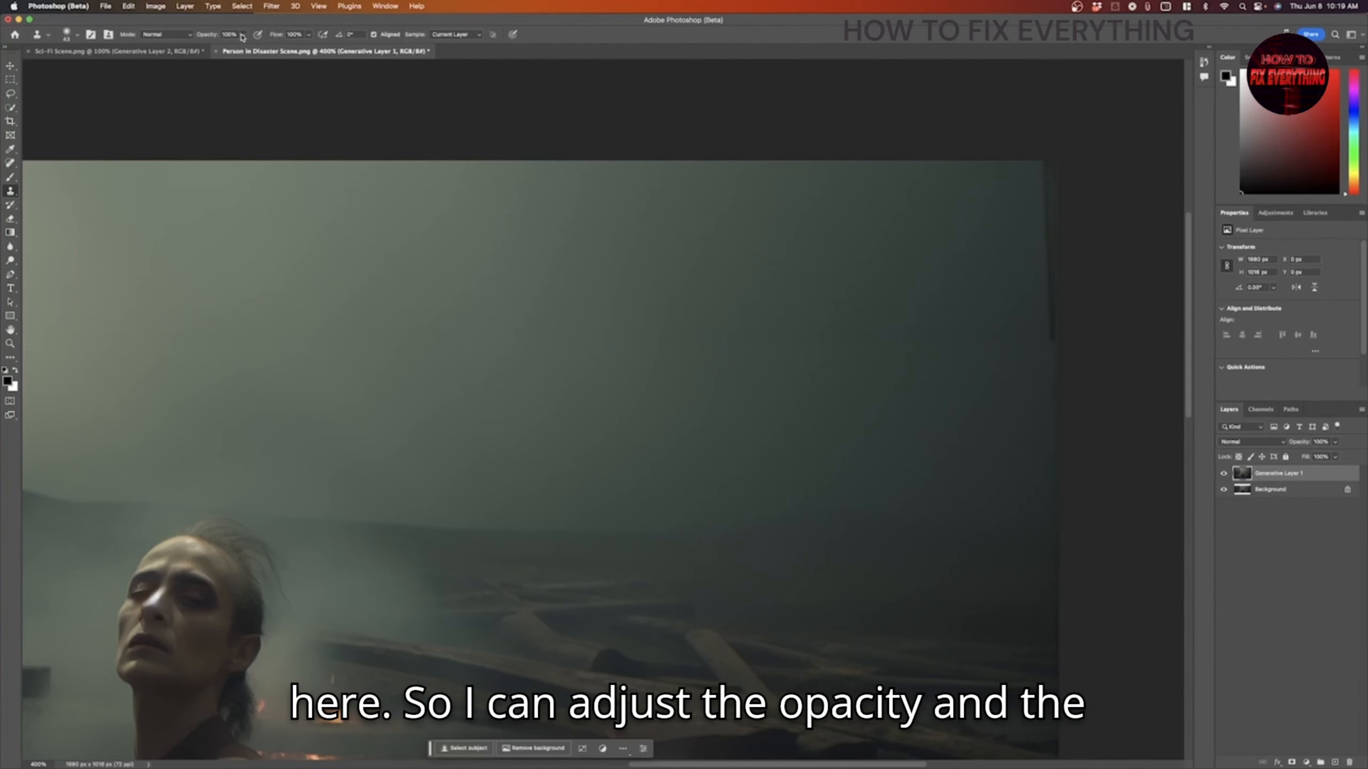
click(75, 36)
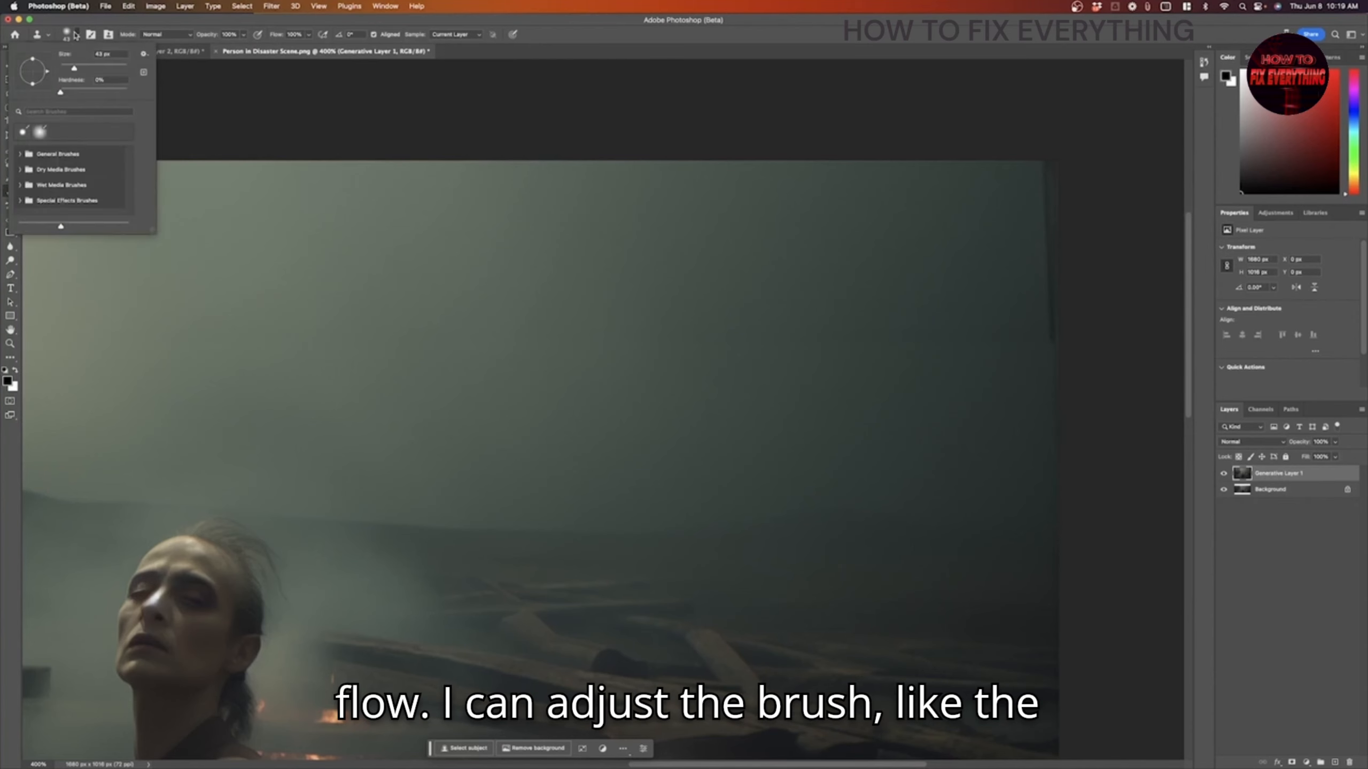
mouse_move(74, 94)
mouse_down()
mouse_move(124, 95)
mouse_move(50, 95)
mouse_up()
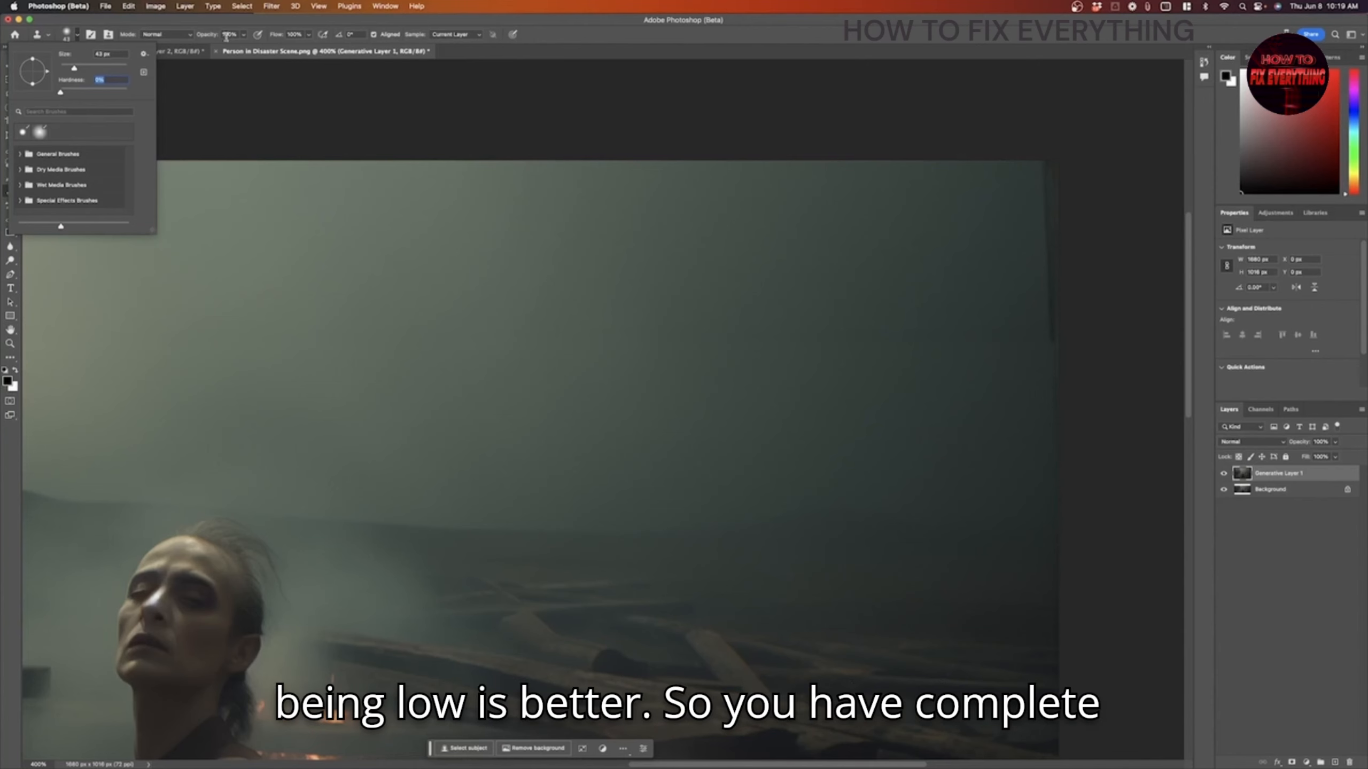
click(284, 26)
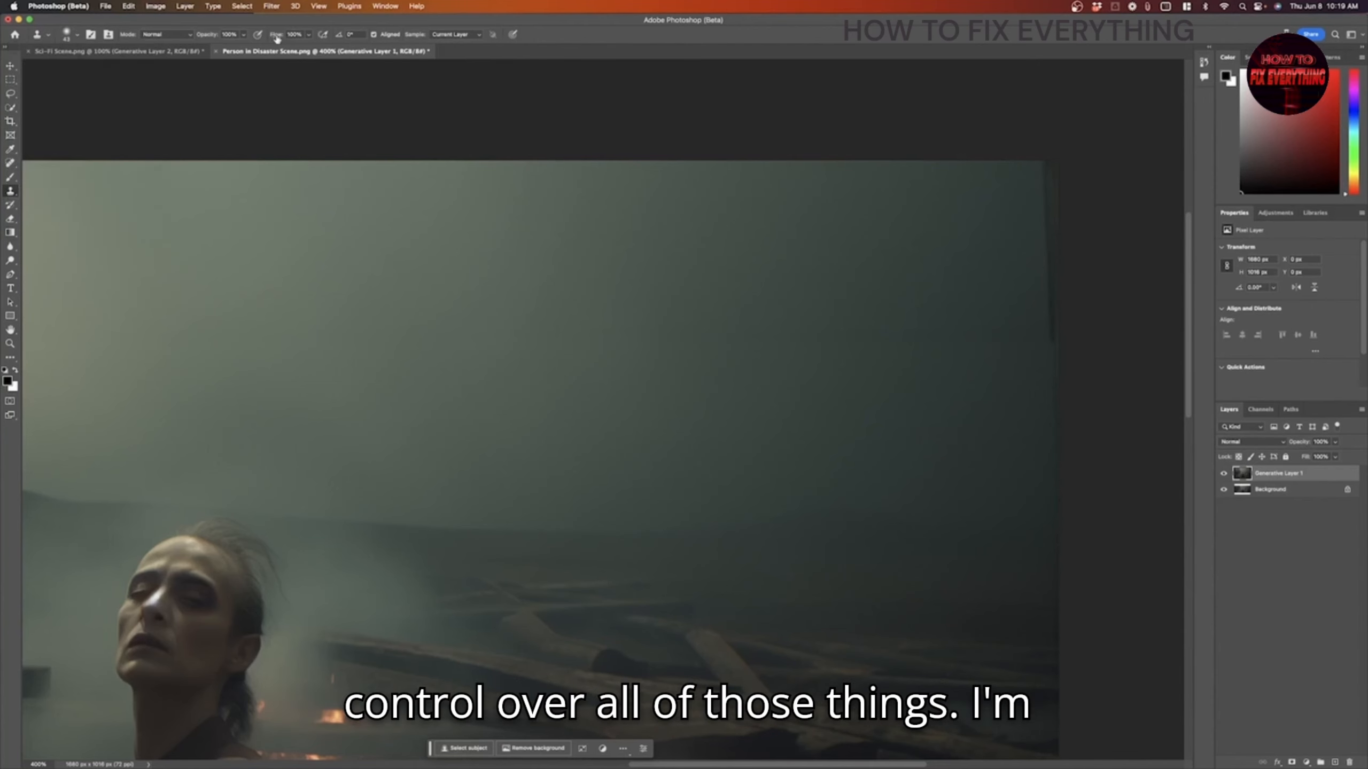
drag(276, 38, 266, 39)
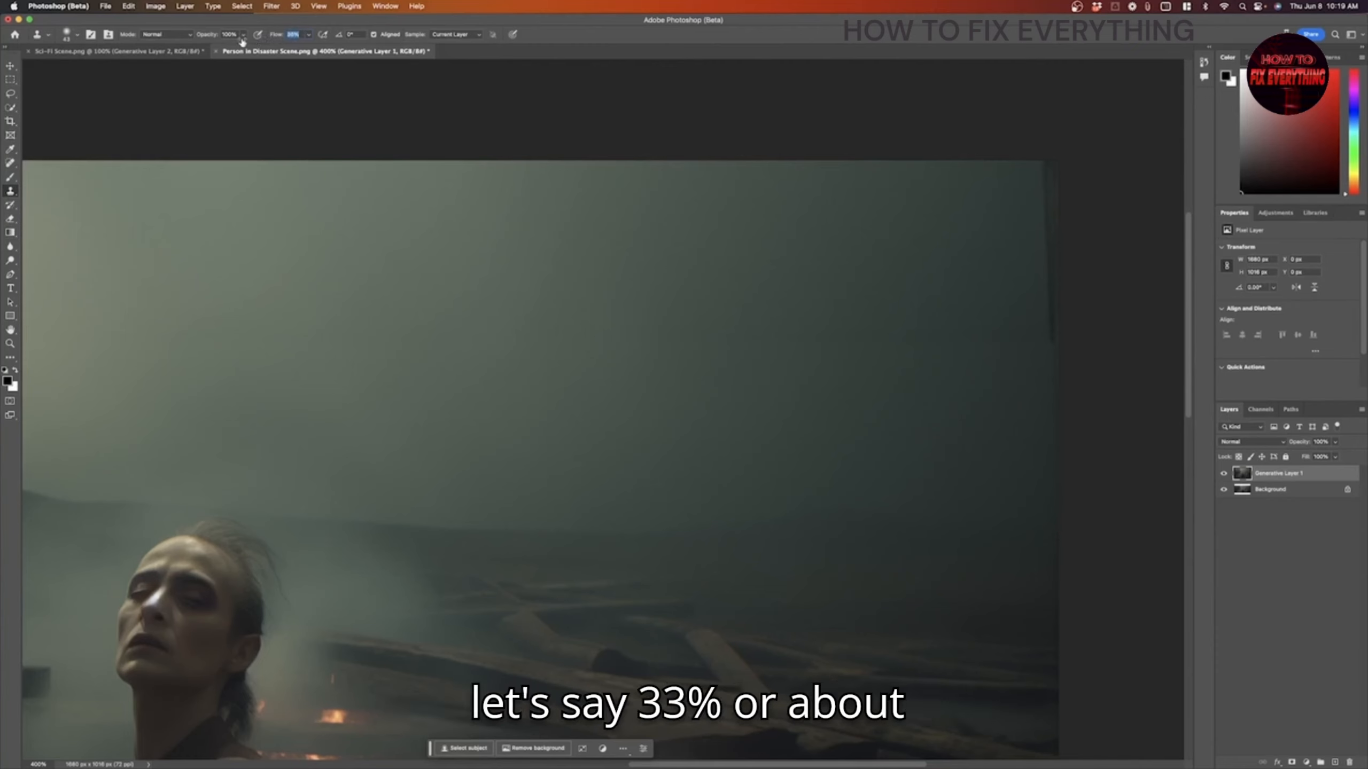
key(super+z)
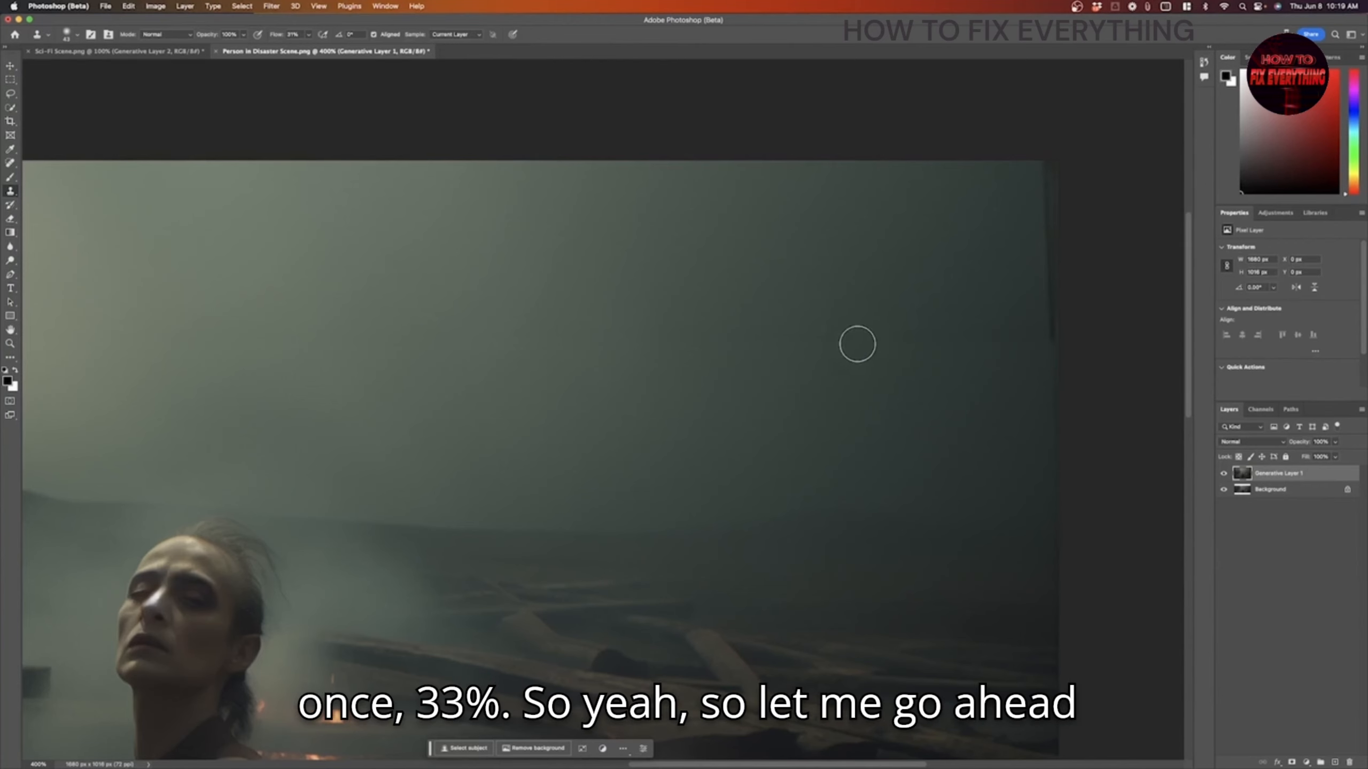
mouse_move(858, 343)
mouse_down()
mouse_move(993, 343)
mouse_move(753, 339)
mouse_up()
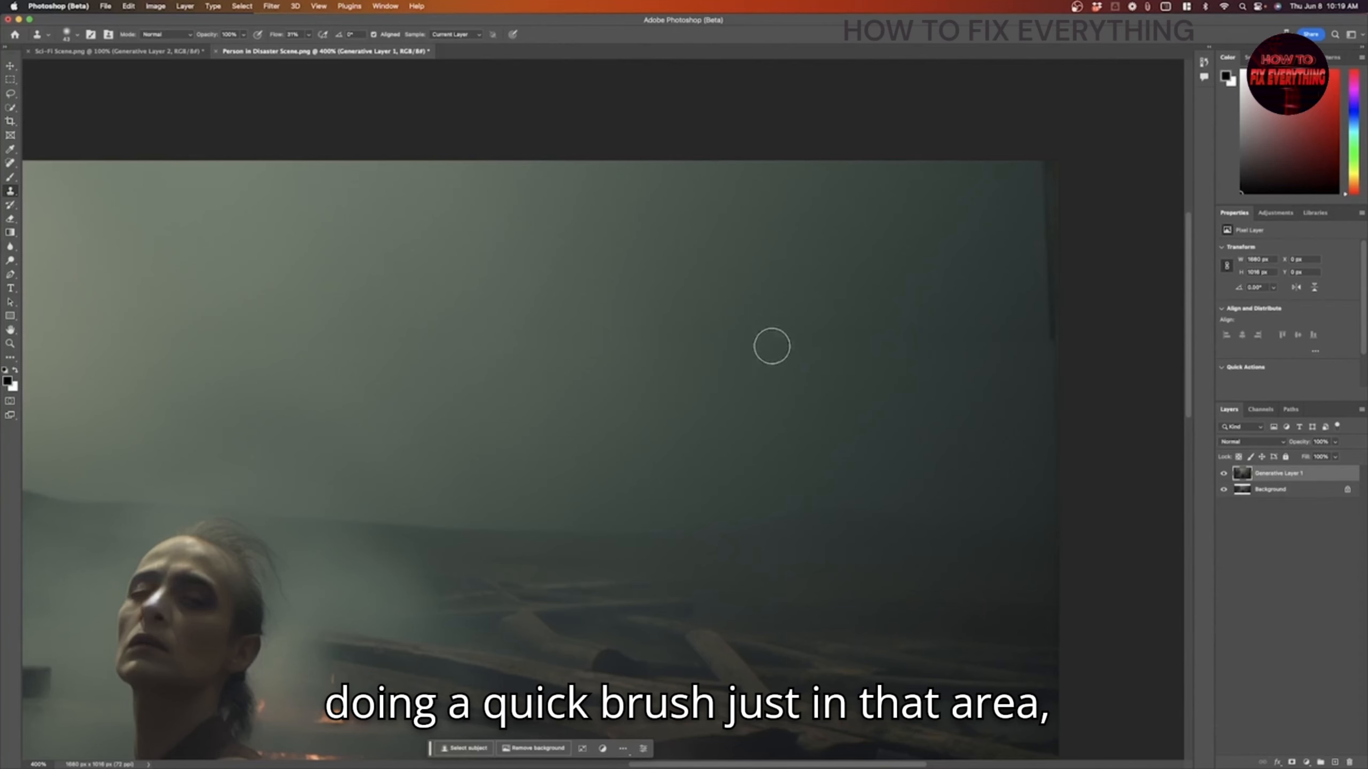
Step: Examine the retouched sky seam up close and then the whole extended disaster scene for remaining blending flaws
key(a)
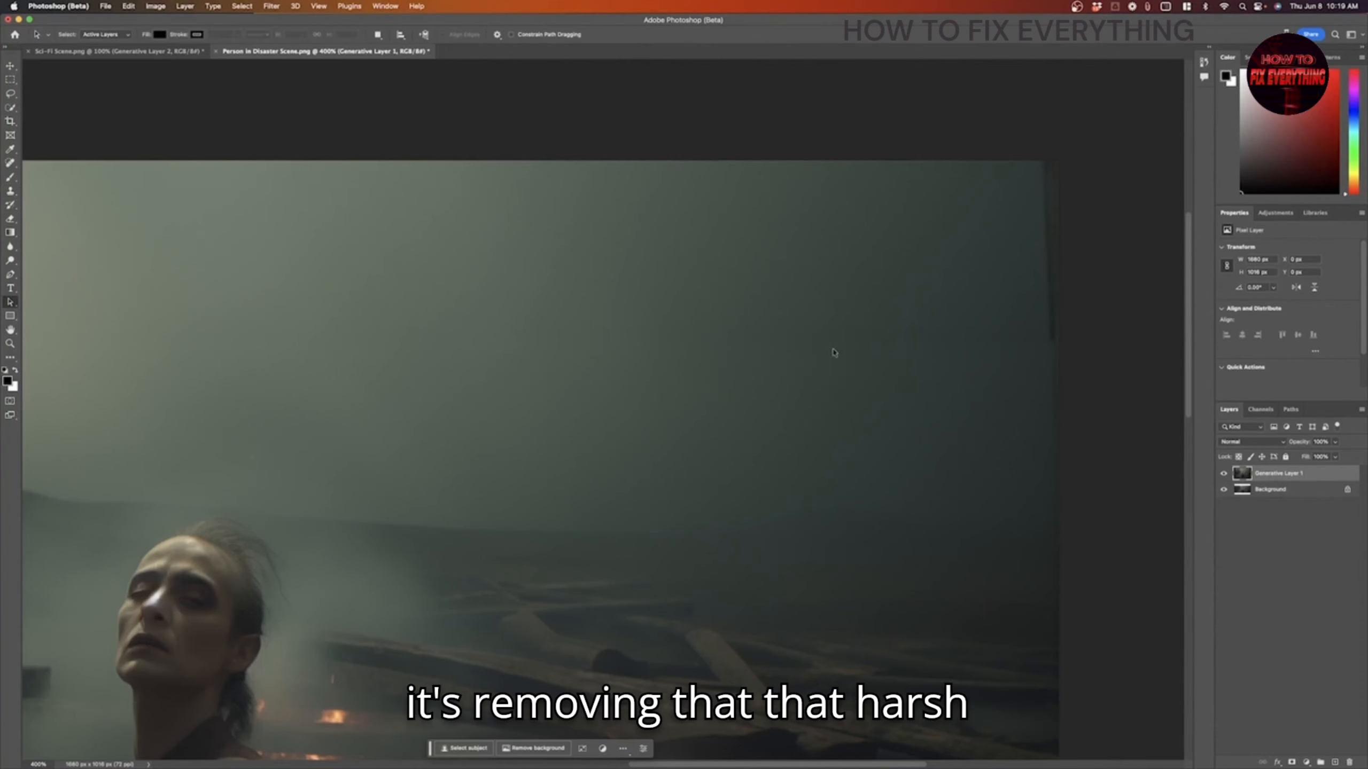
key(z)
click(848, 347)
click(858, 355)
click(860, 353)
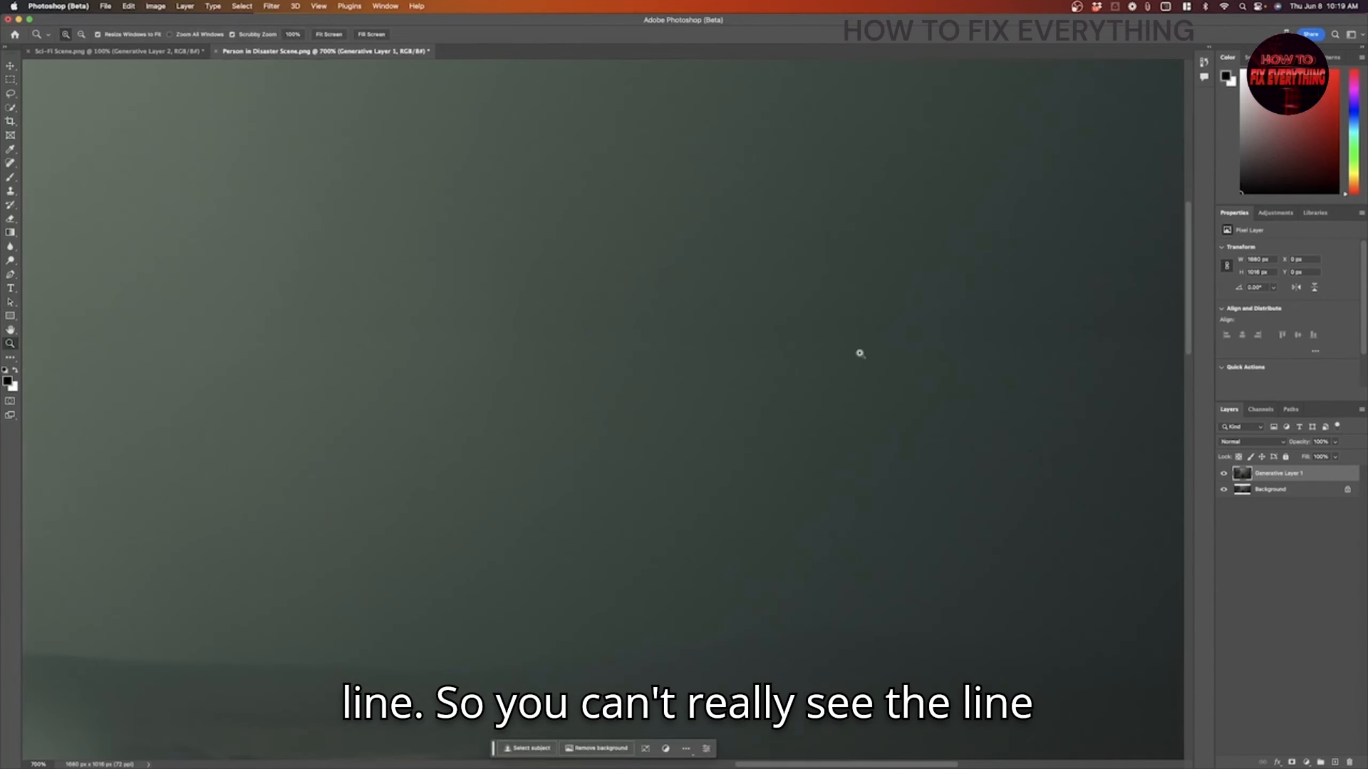
click(853, 376)
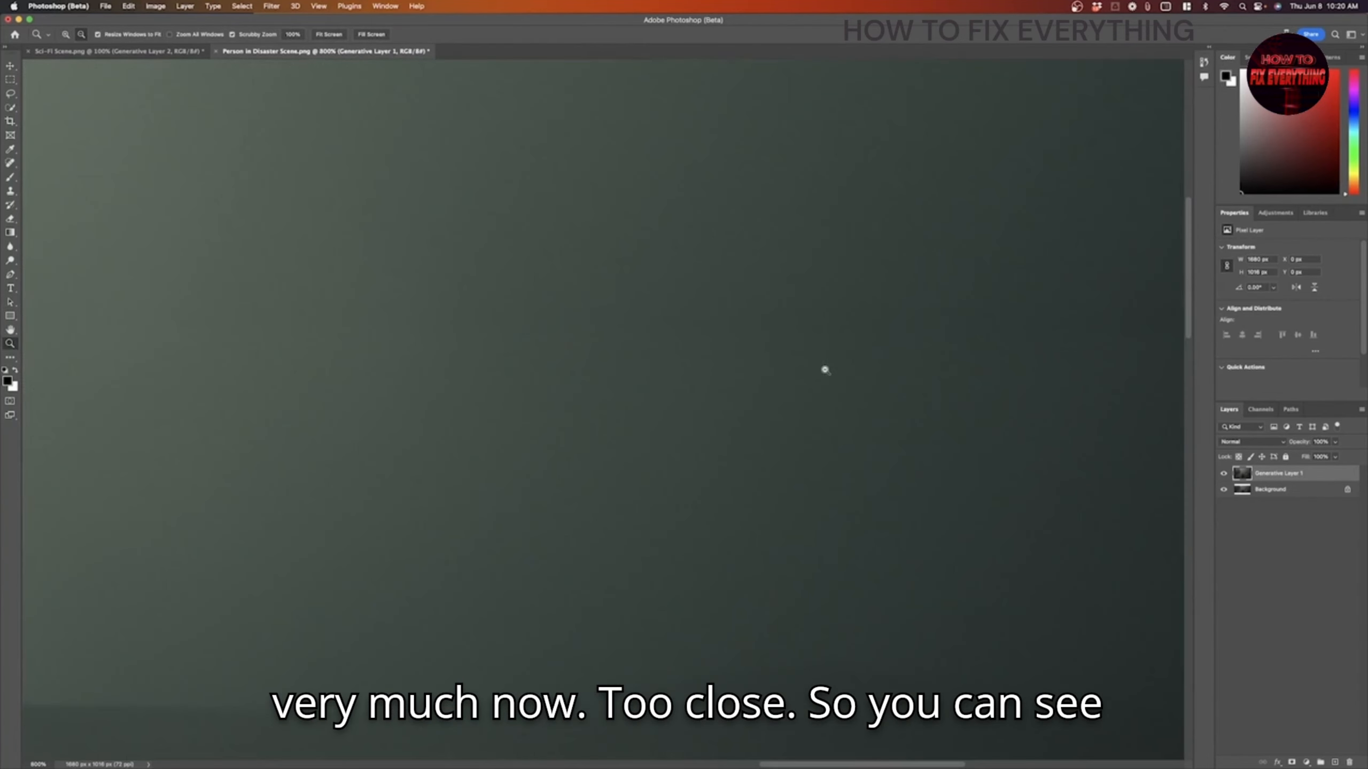
alt+click(825, 371)
alt+click(824, 370)
alt+click(824, 370)
alt+click(824, 370)
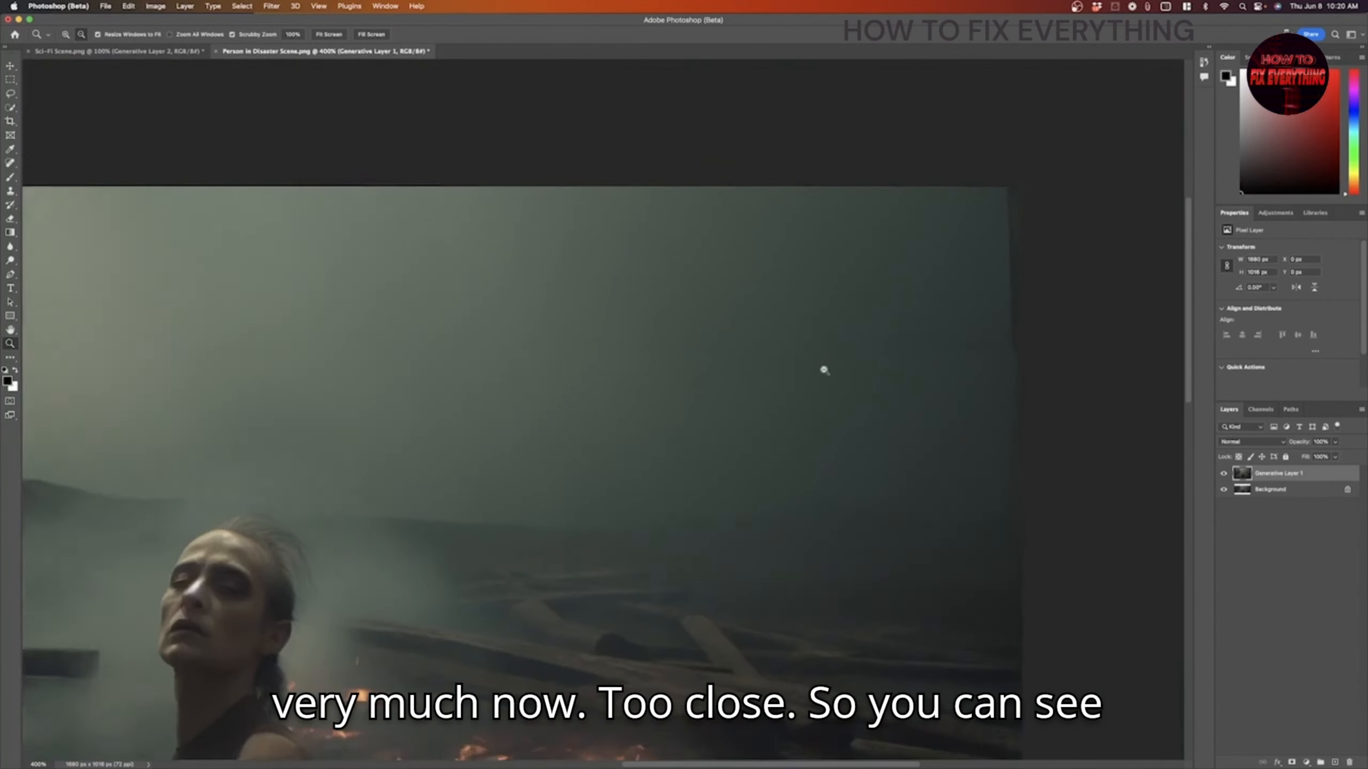
alt+click(824, 370)
alt+click(824, 370)
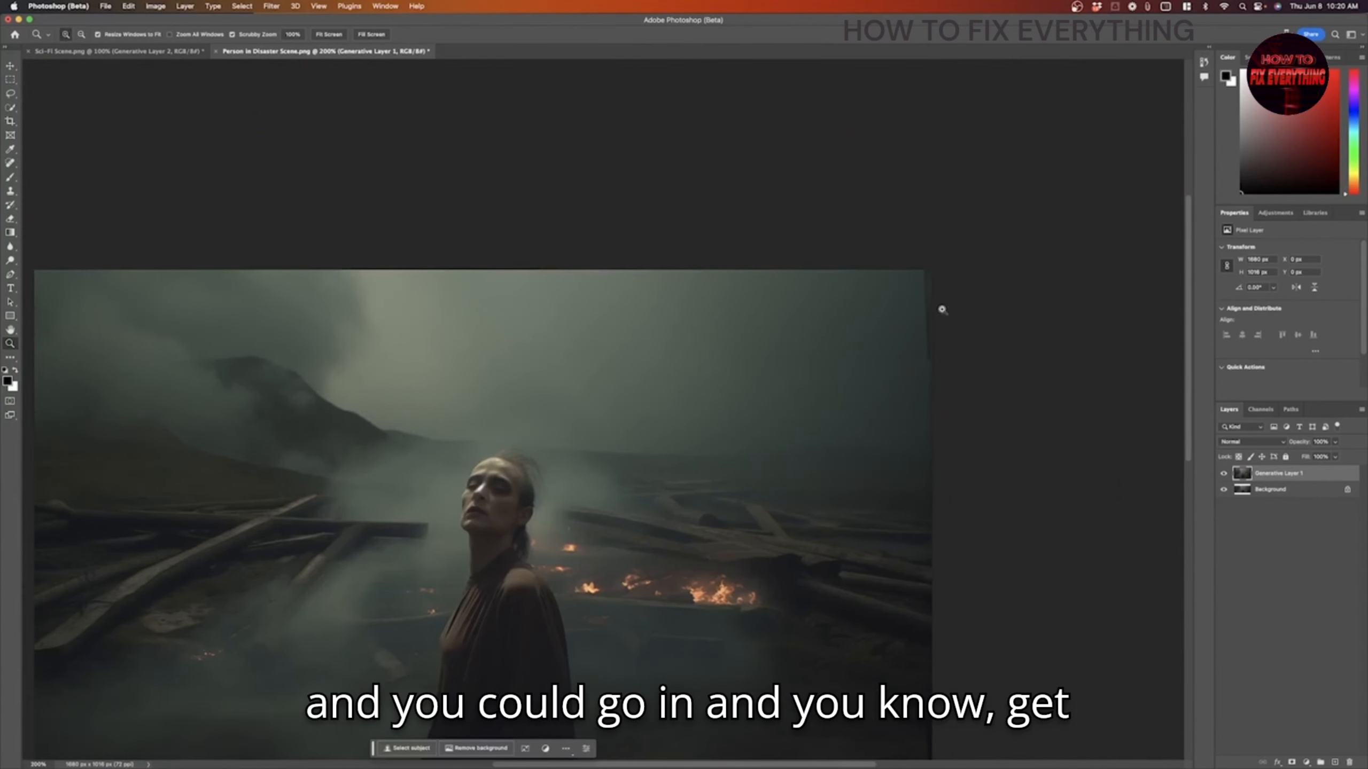
scroll(887, 400, down, 2)
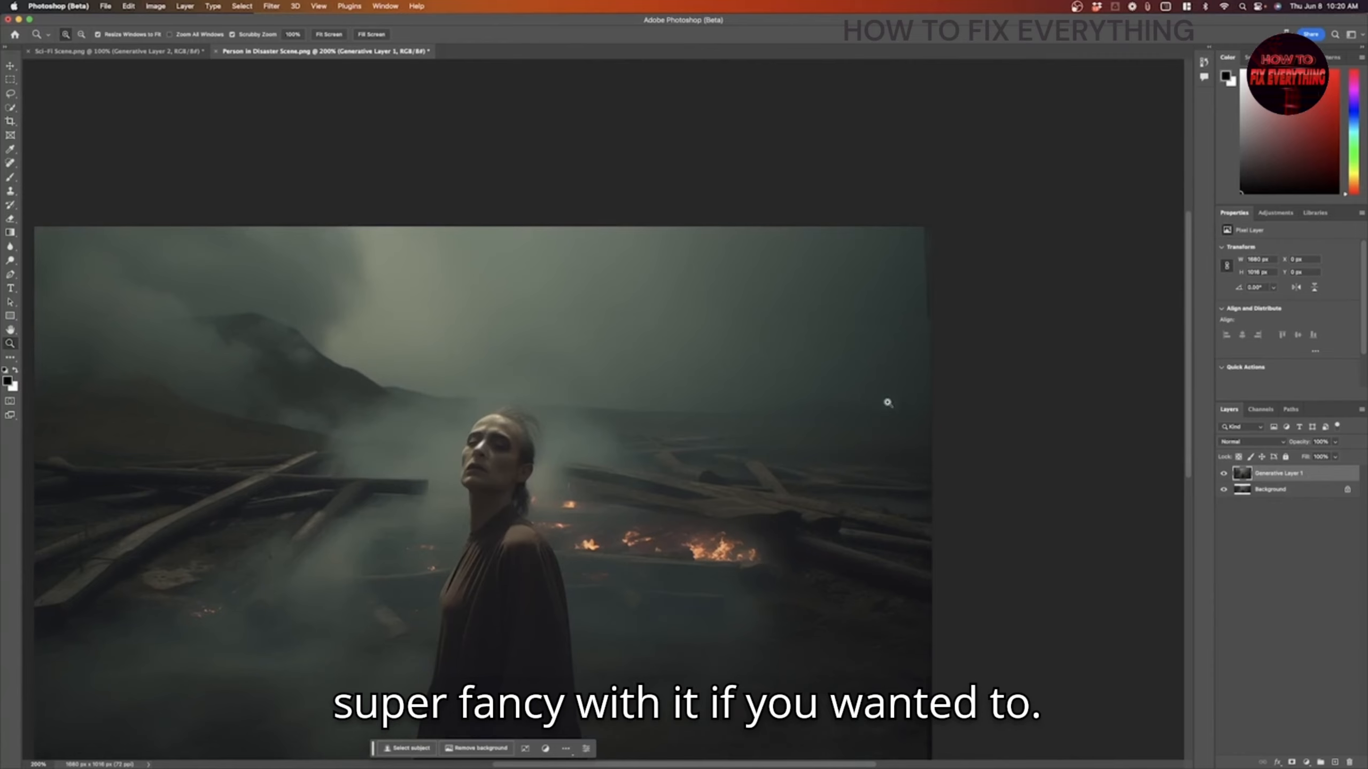
scroll(888, 403, down, 5)
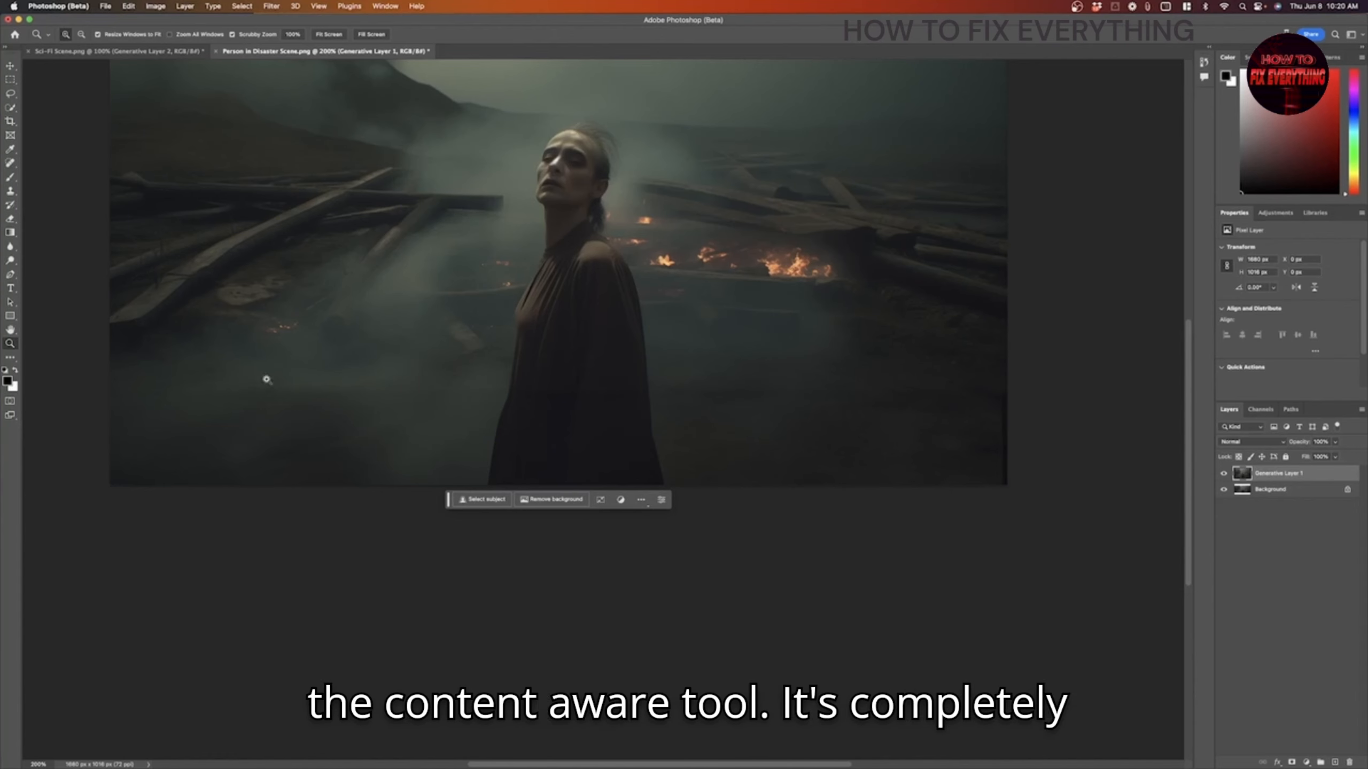
scroll(584, 383, up, 3)
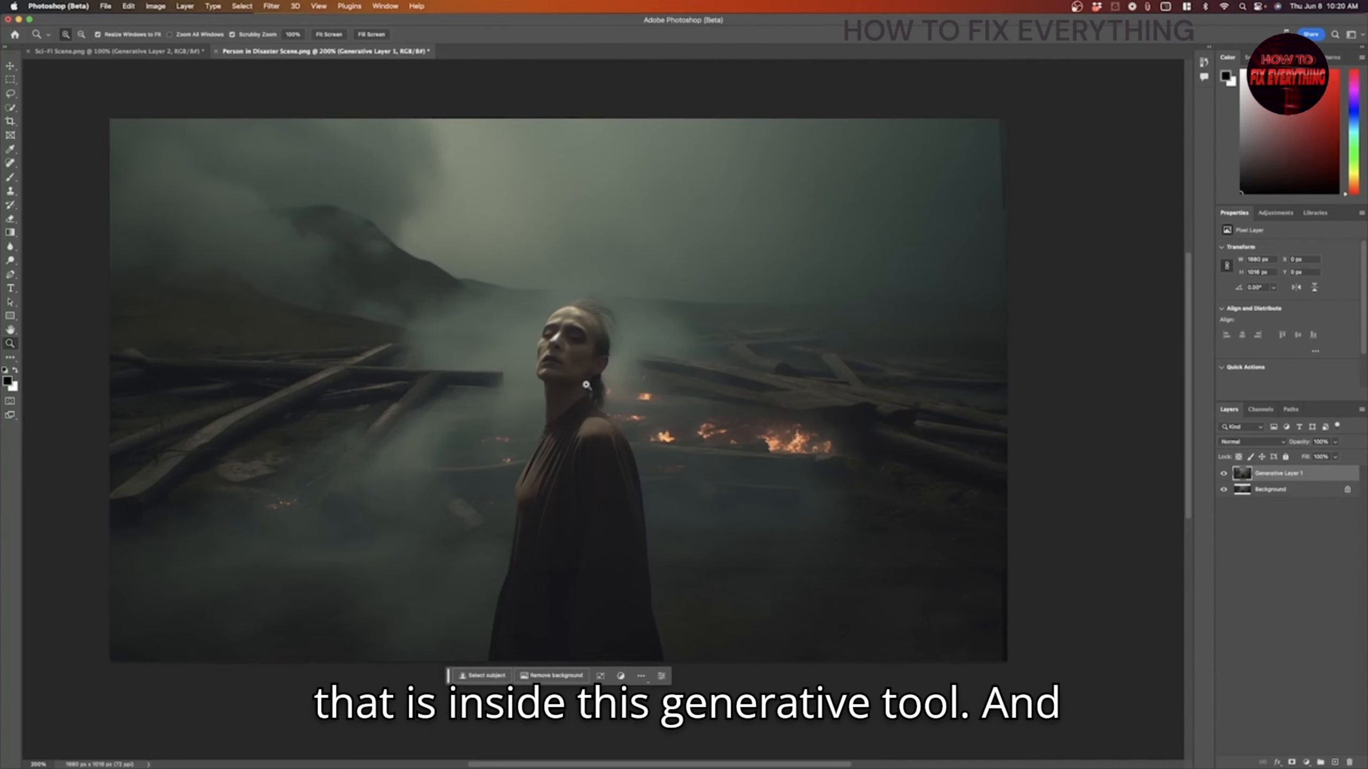
scroll(782, 371, right, 1)
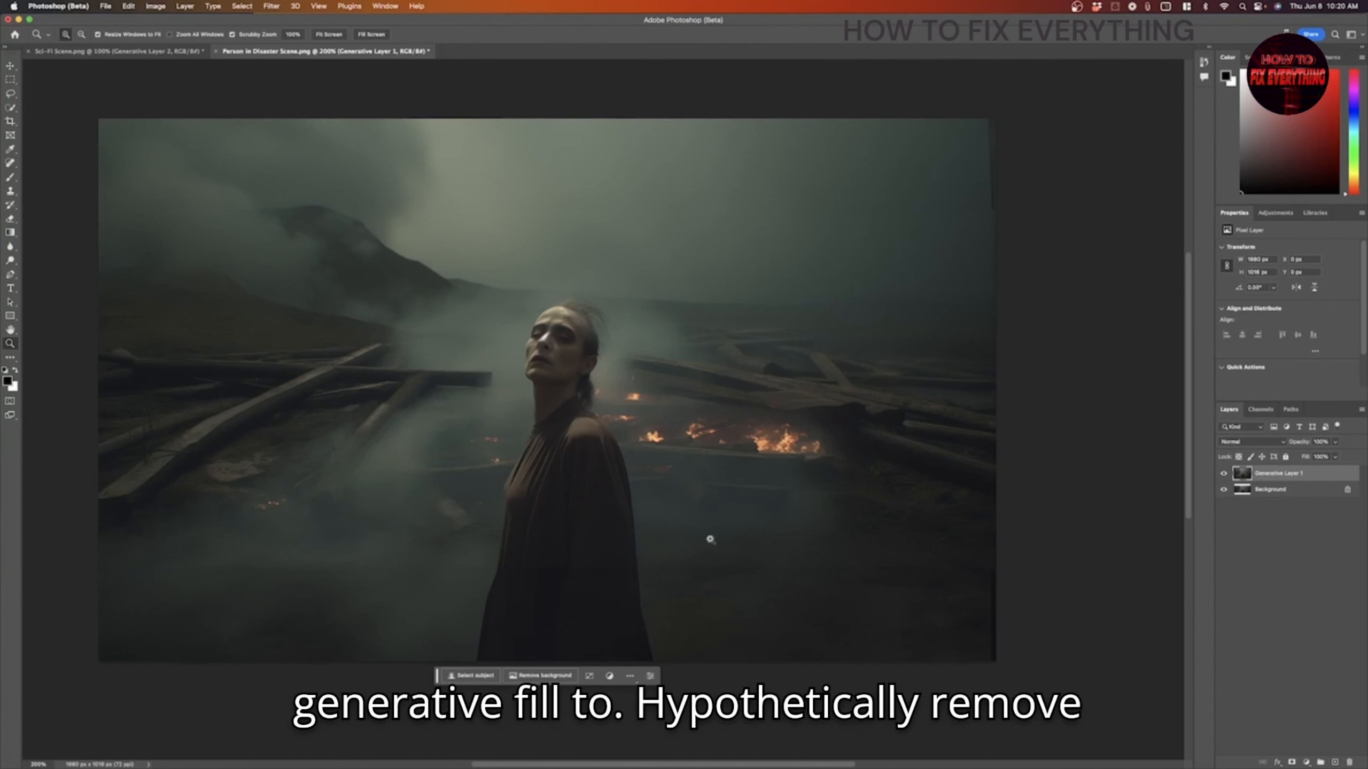
scroll(638, 561, left, 2)
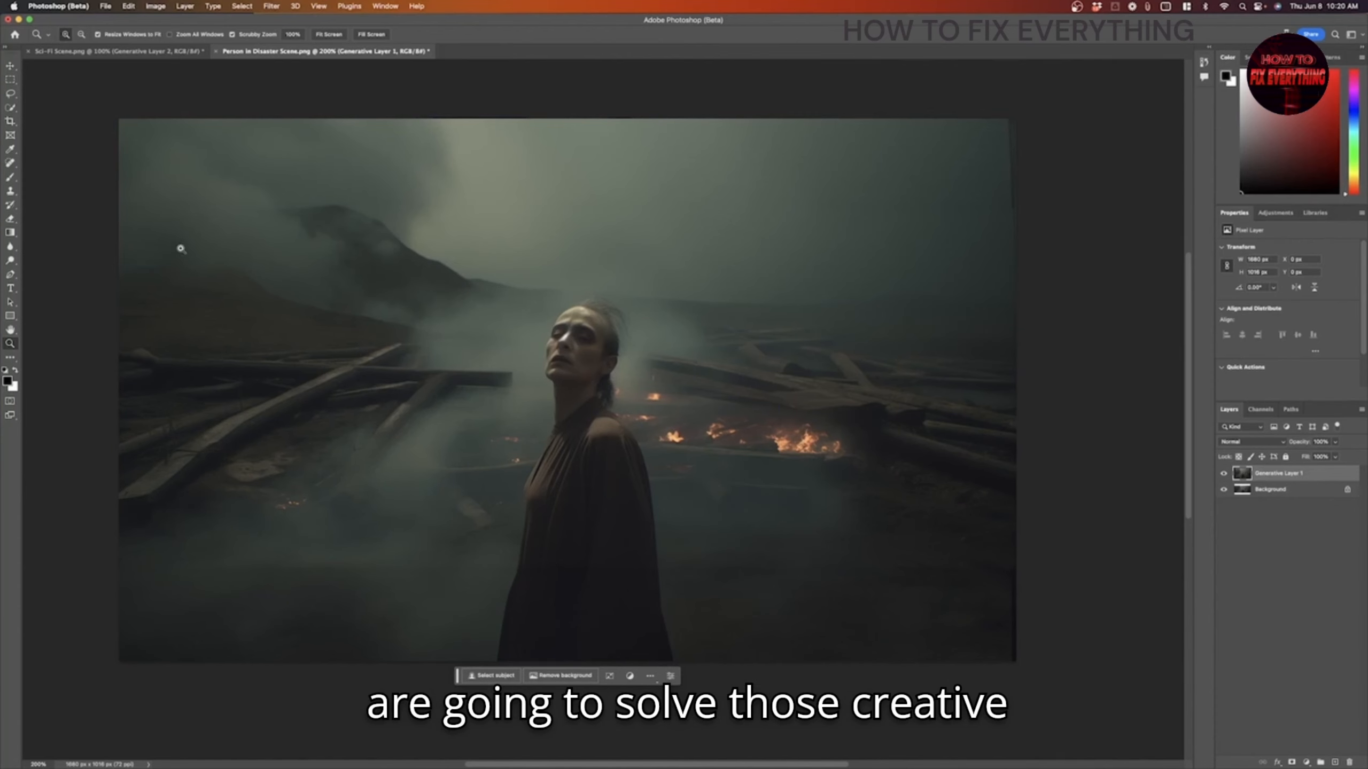
Step: Preview Horse.png from the Scene Extension folder and open it as a new document
click(106, 6)
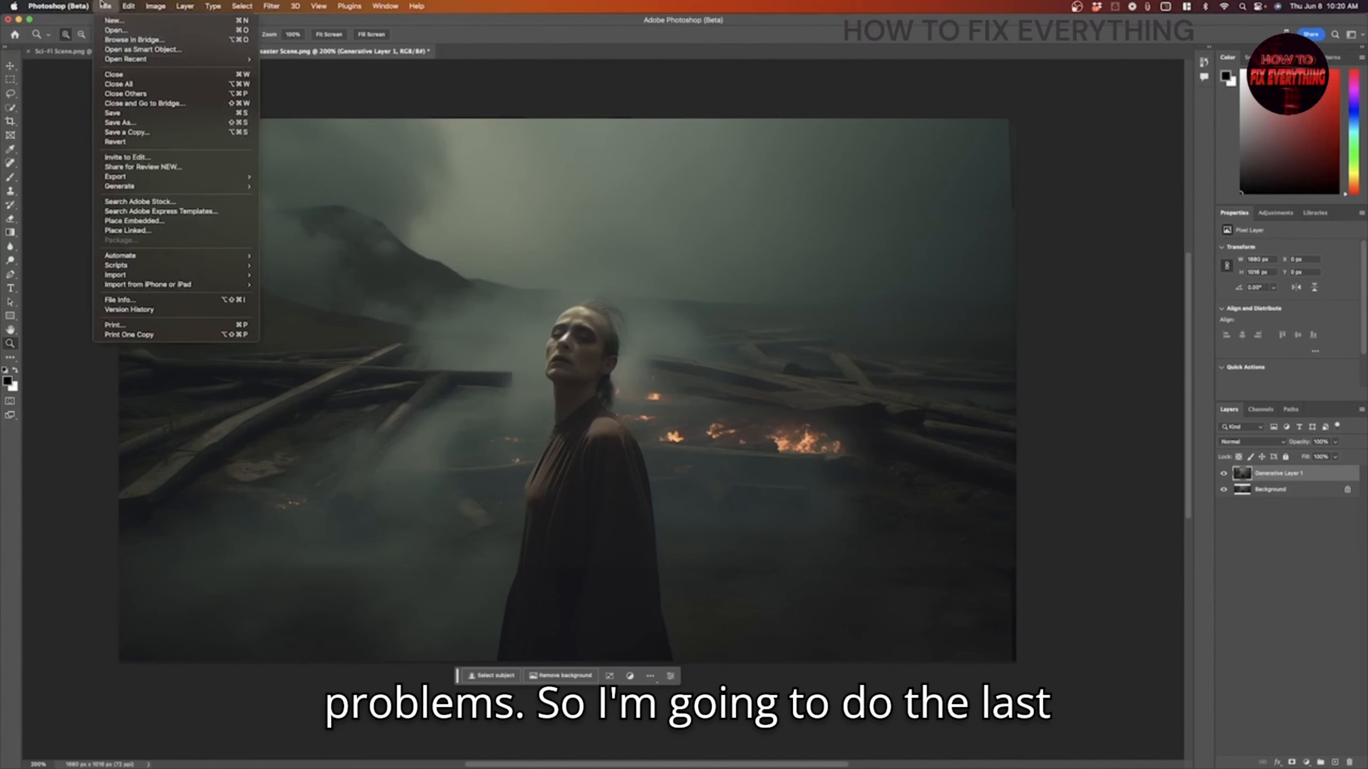
click(129, 34)
click(530, 135)
key(space)
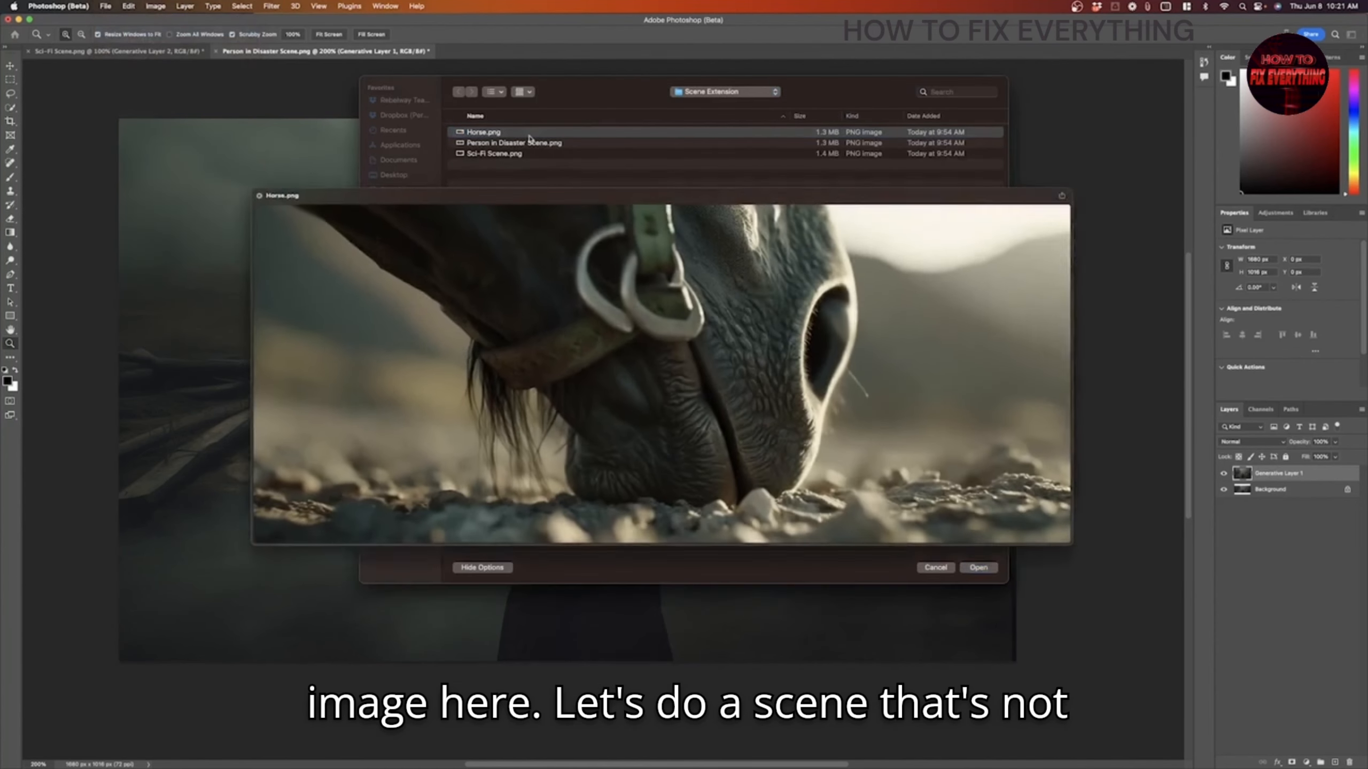
key(space)
double_click(529, 135)
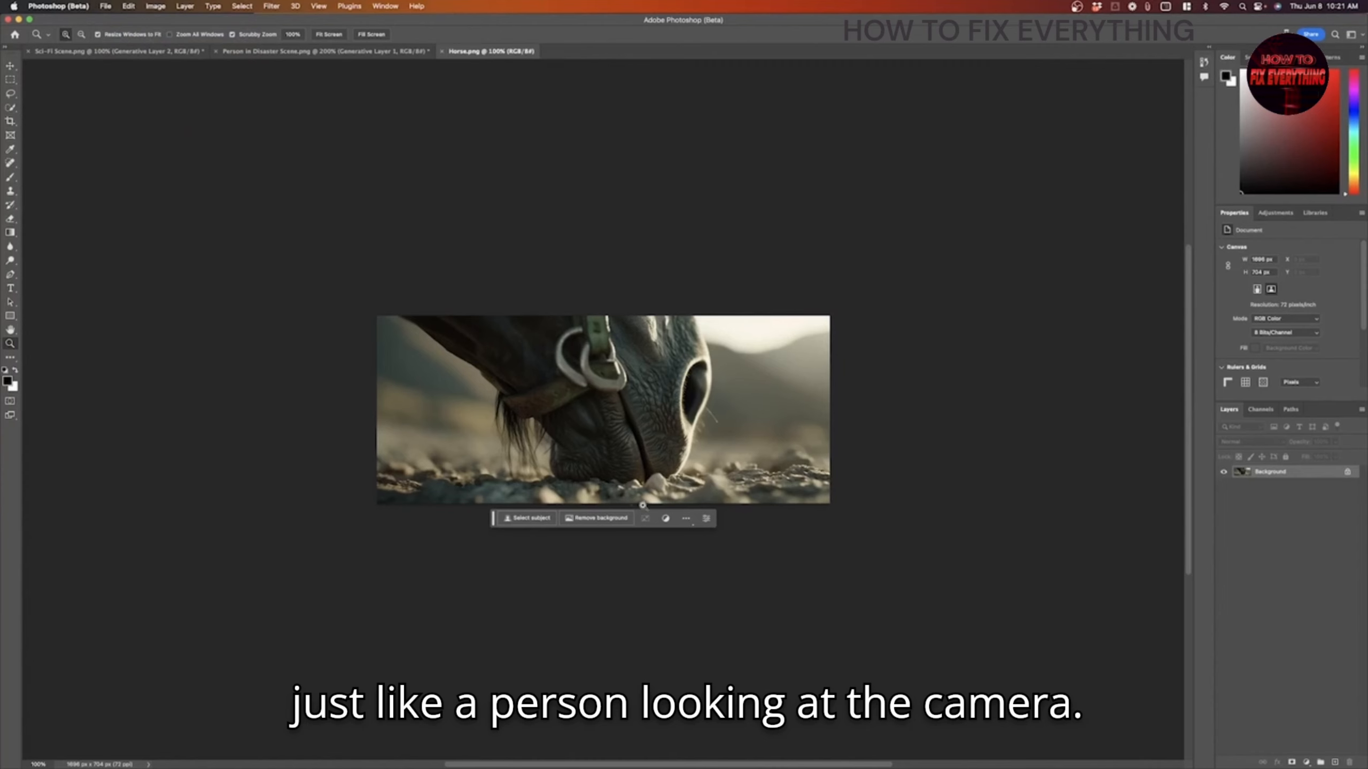
Step: Expand the horse picture's canvas above and below with the Crop tool to a height of about 1080 px
click(646, 428)
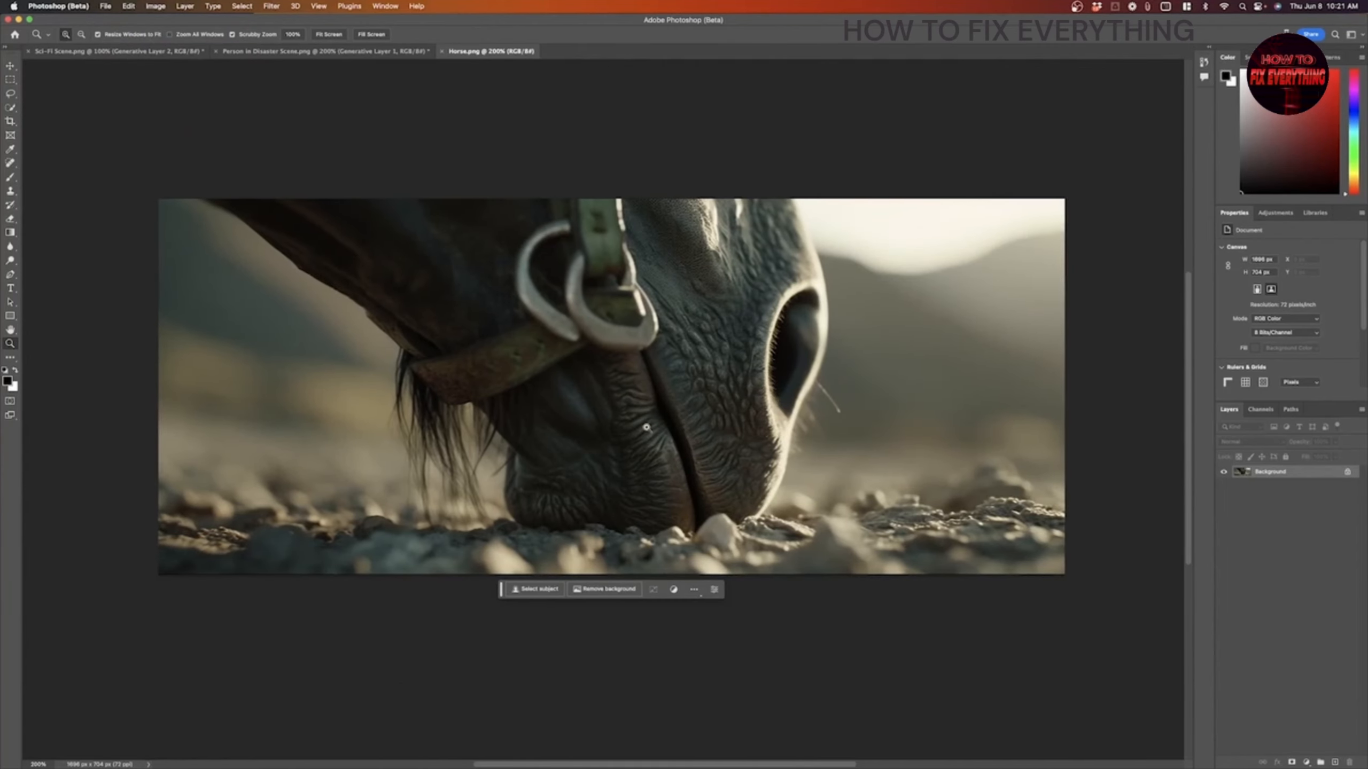
alt+click(641, 428)
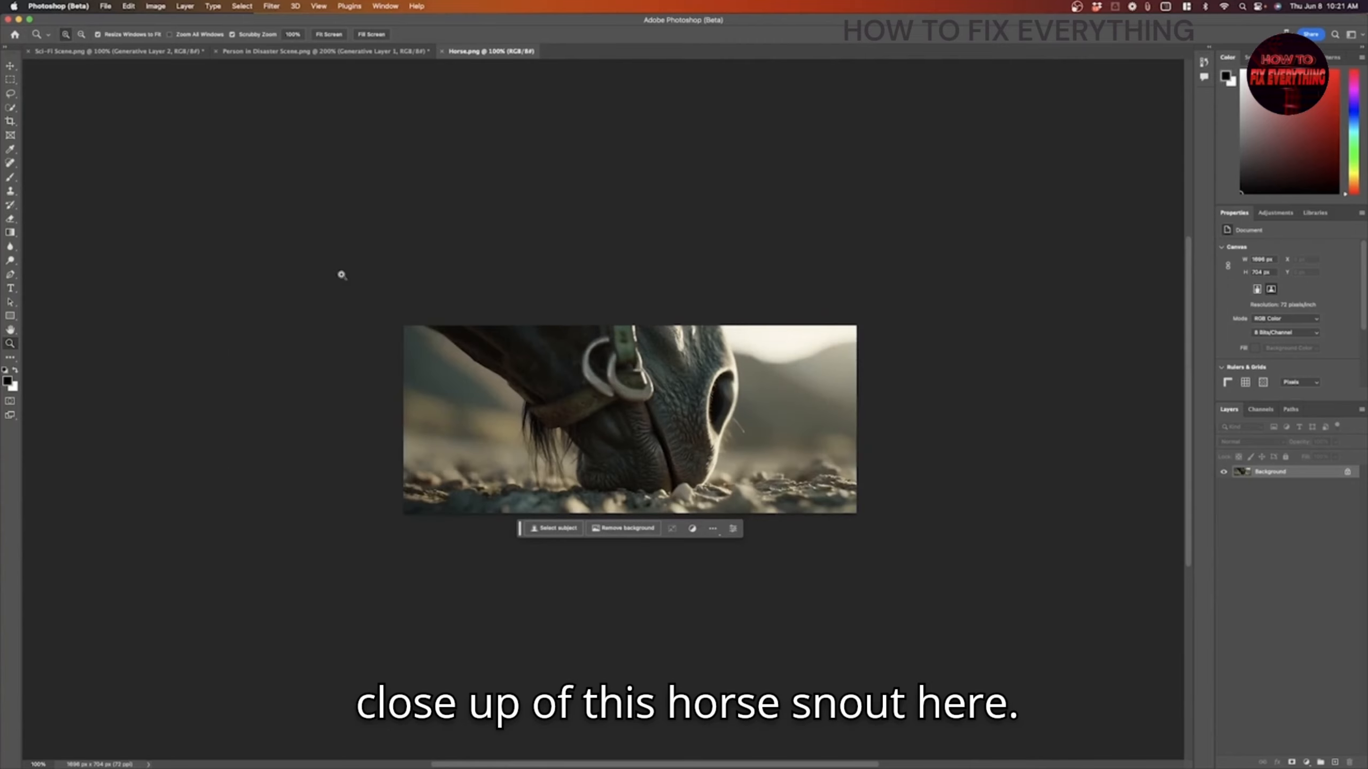
click(10, 122)
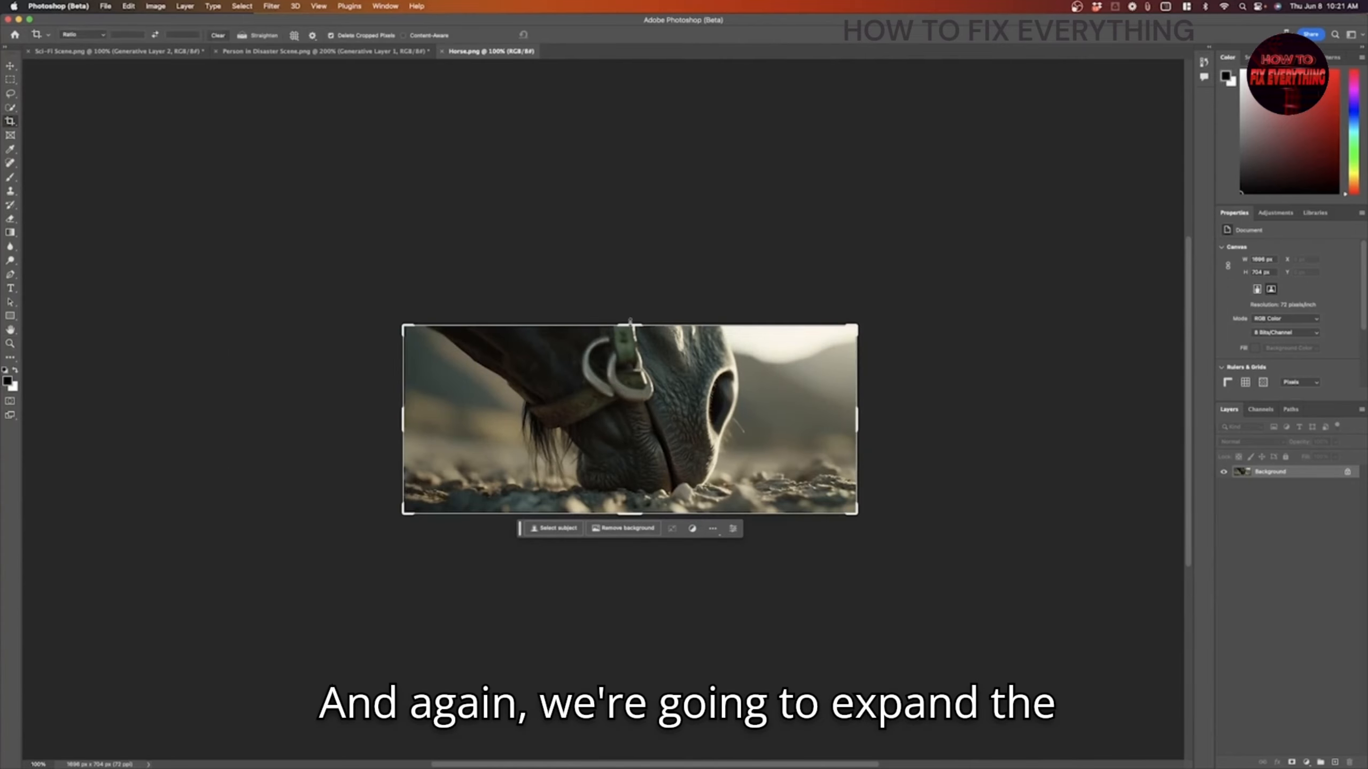
drag(634, 323, 634, 301)
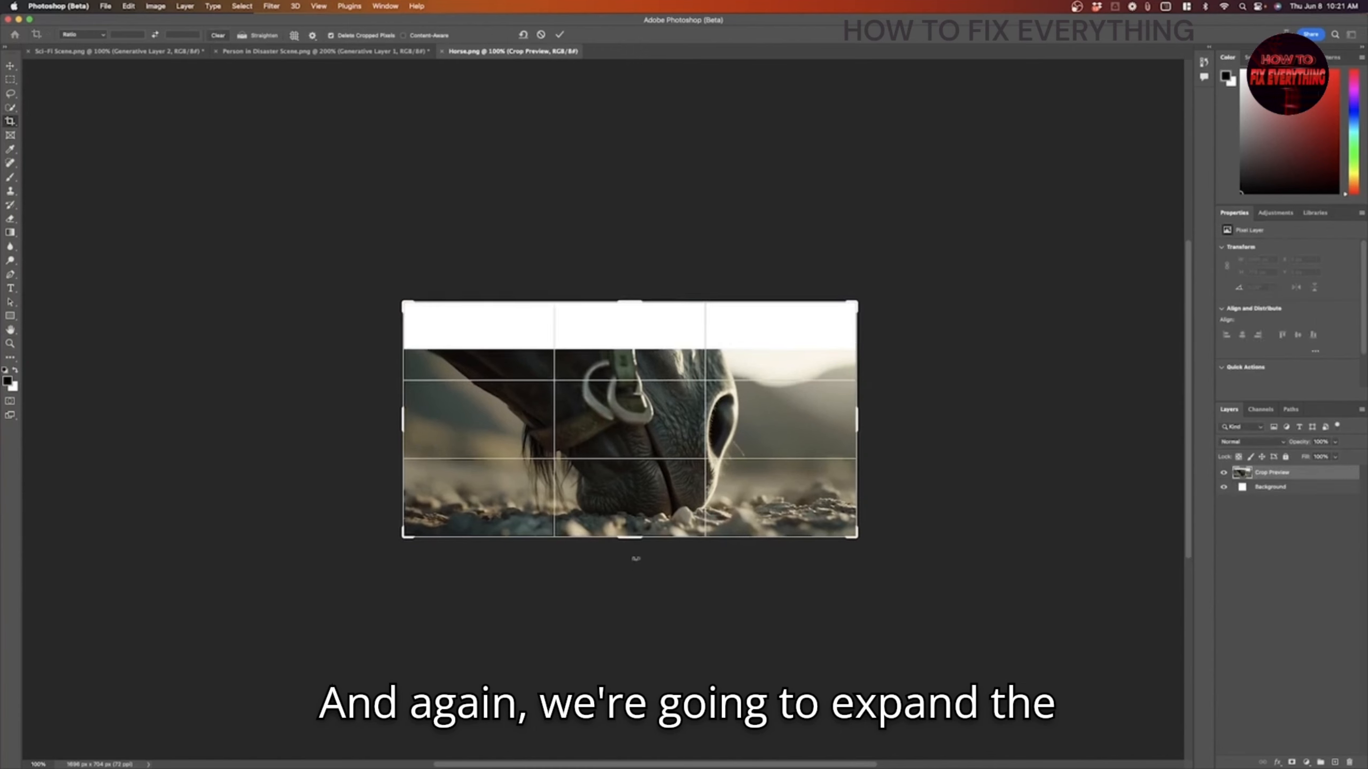
drag(630, 537, 630, 565)
Step: Select the blank bands above and below the horse picture, slightly overlapping the image, and fill them using Generative Fill without a prompt
click(10, 80)
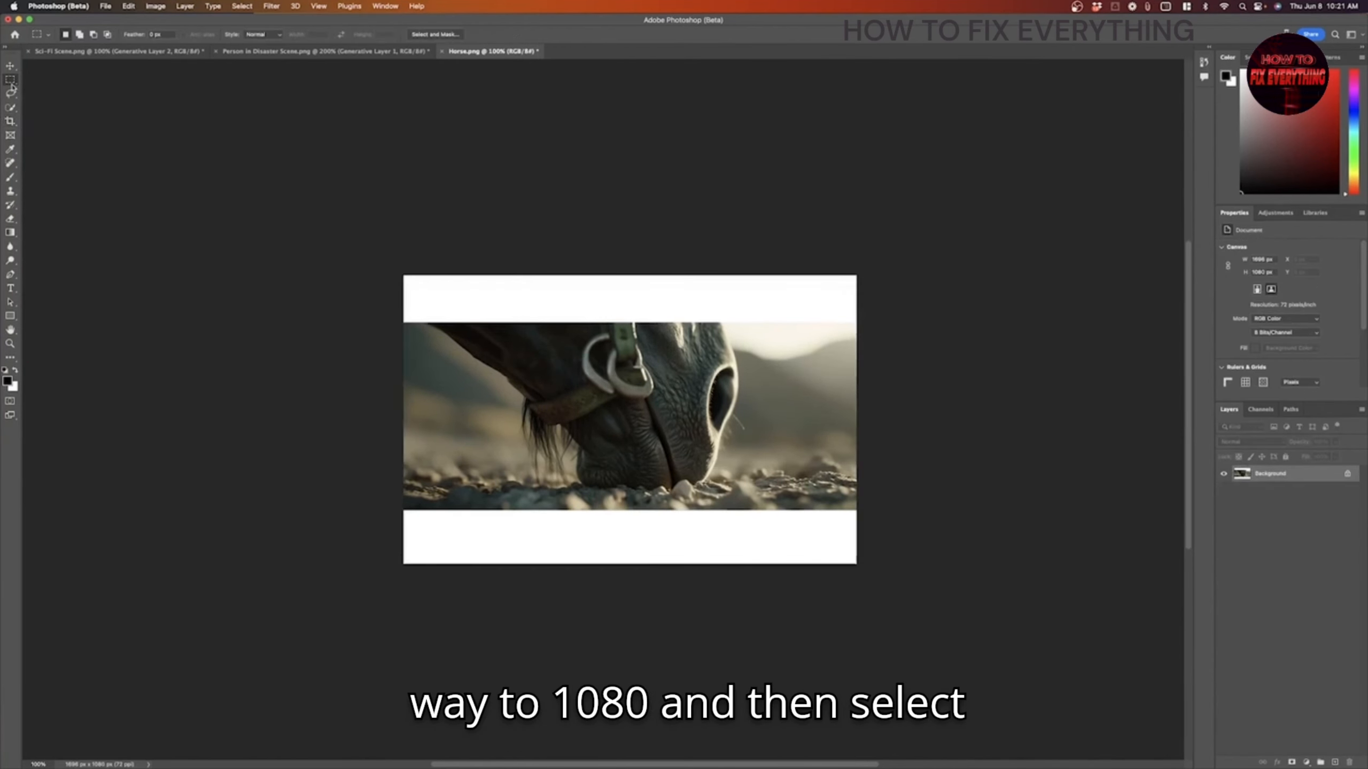
drag(340, 227, 993, 330)
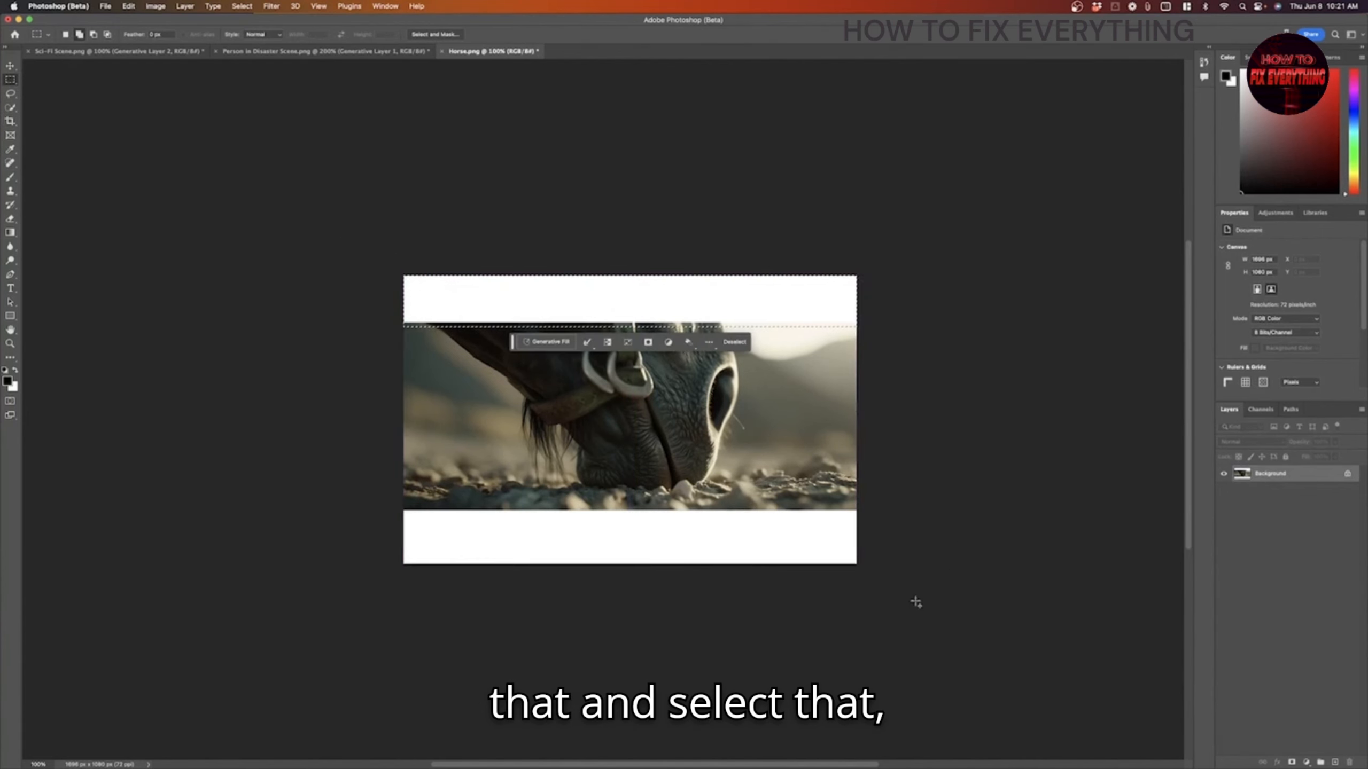
drag(915, 602, 334, 507)
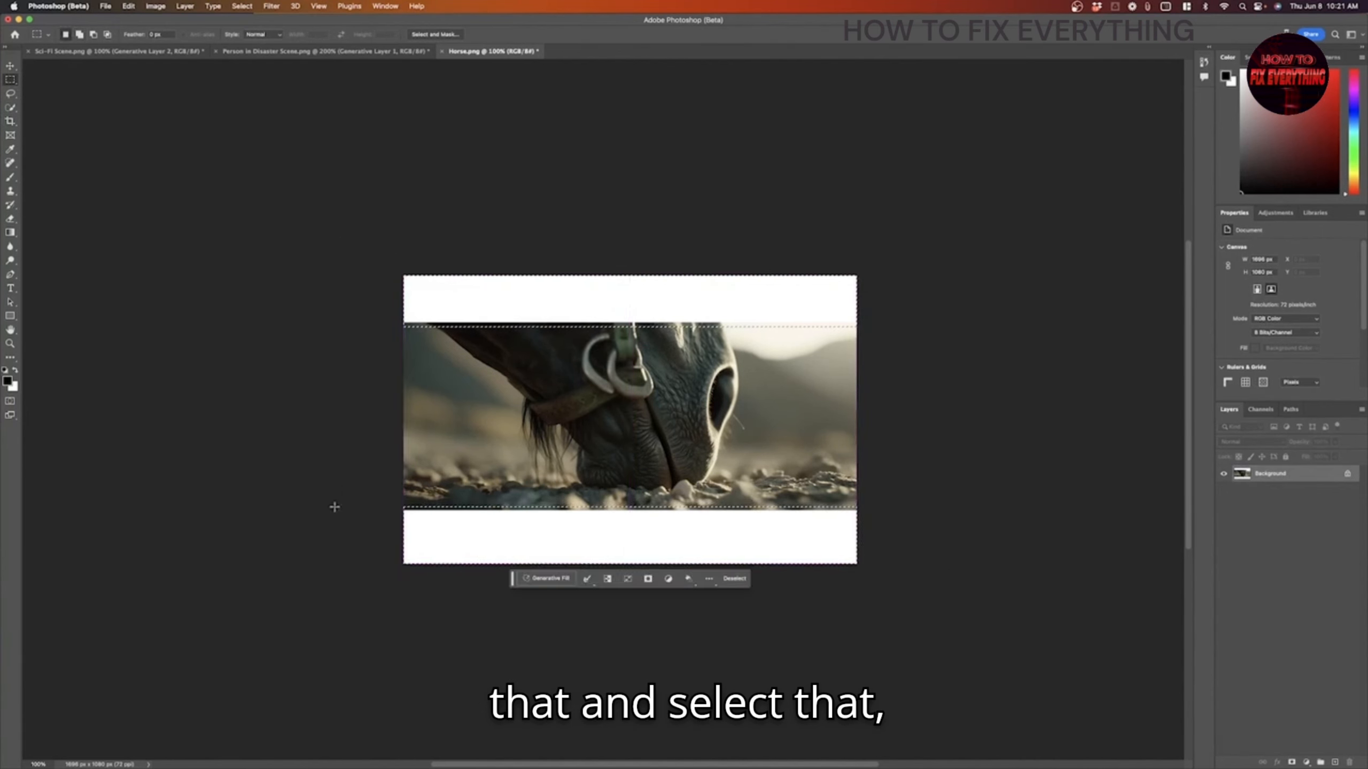
click(547, 578)
click(695, 579)
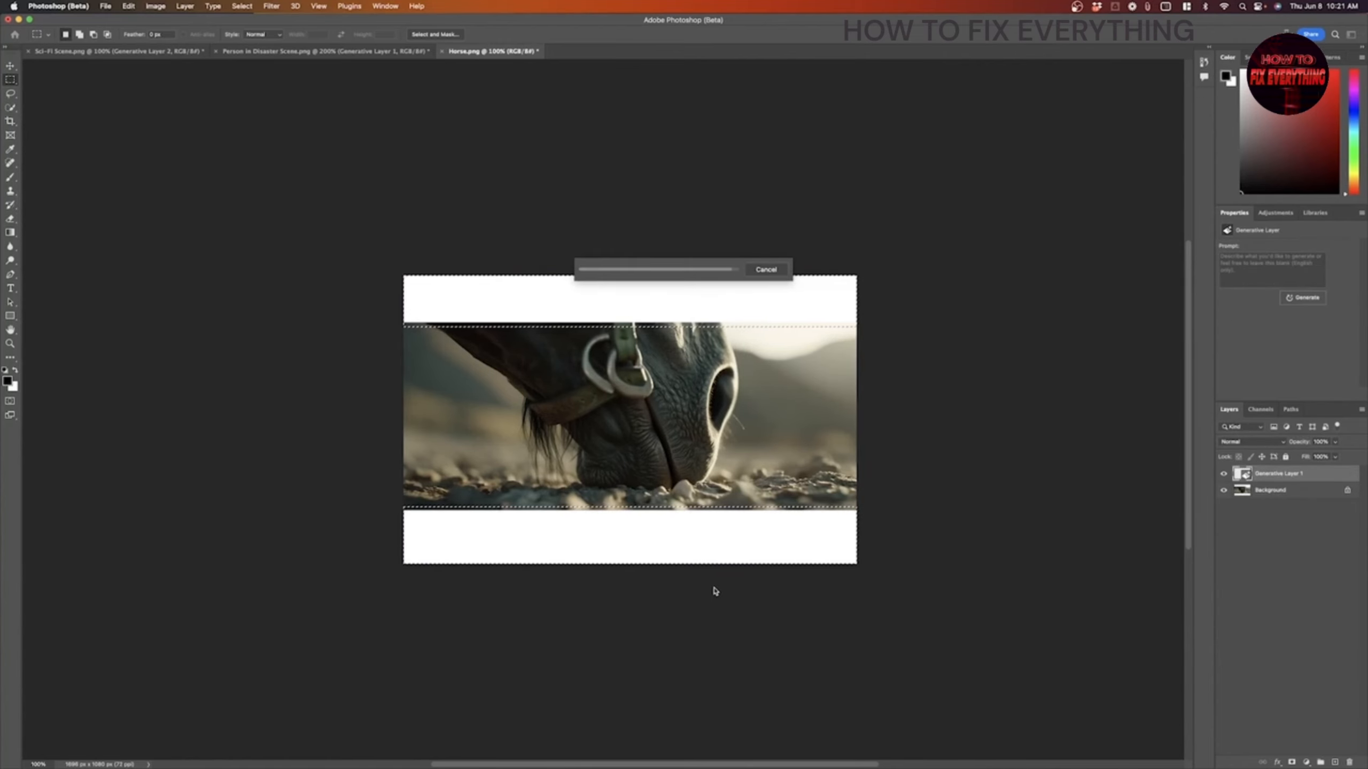
Step: Examine the vertically extended horse picture up close, checking the bridle, skin texture, rocky foreground and sky for blending and focus
click(9, 343)
click(622, 343)
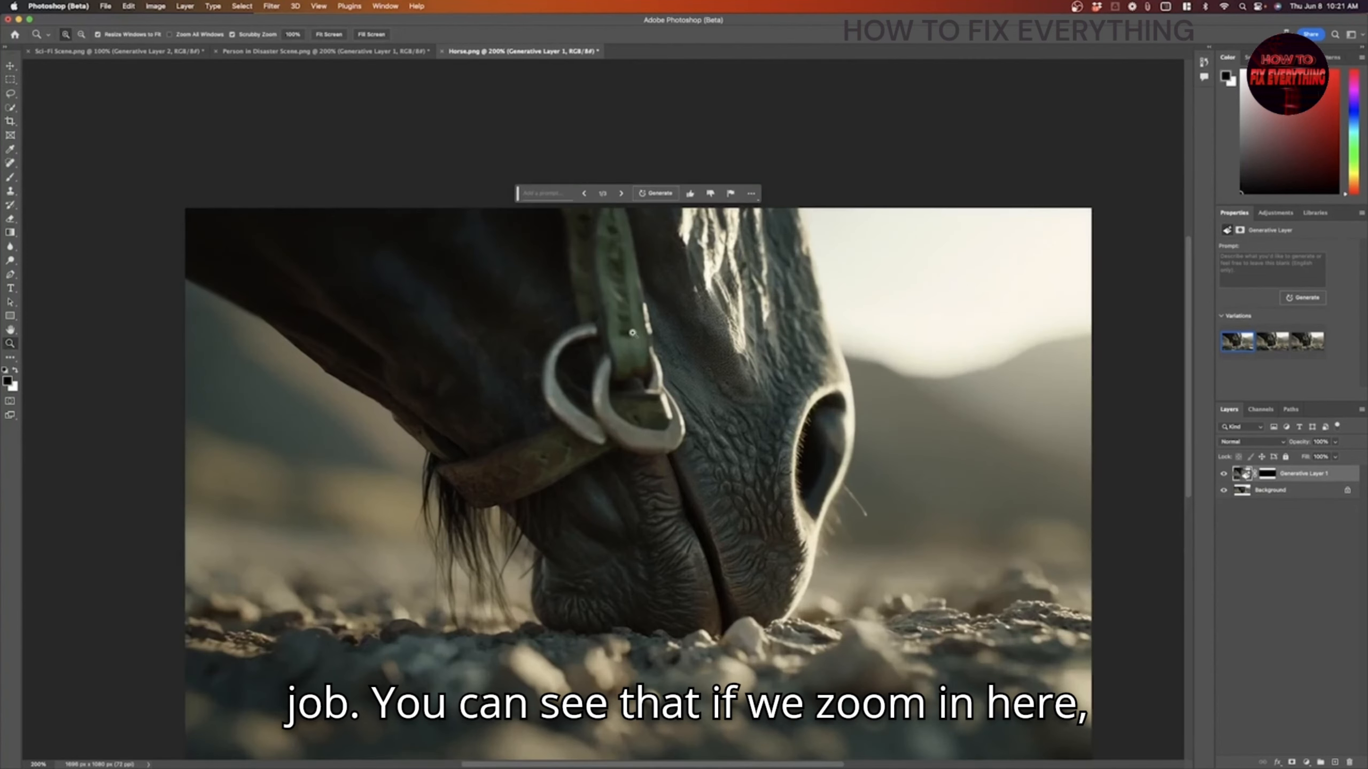
scroll(632, 332, down, 5)
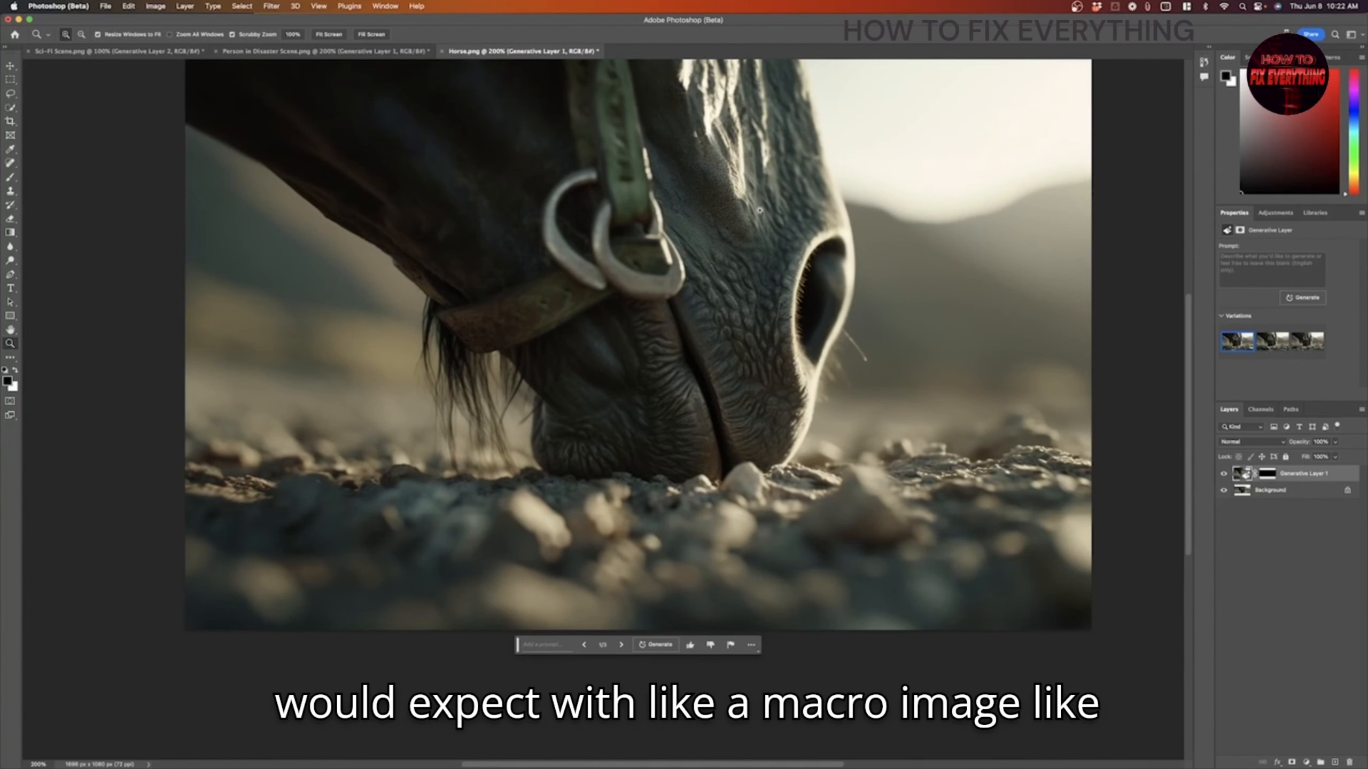
scroll(760, 210, up, 3)
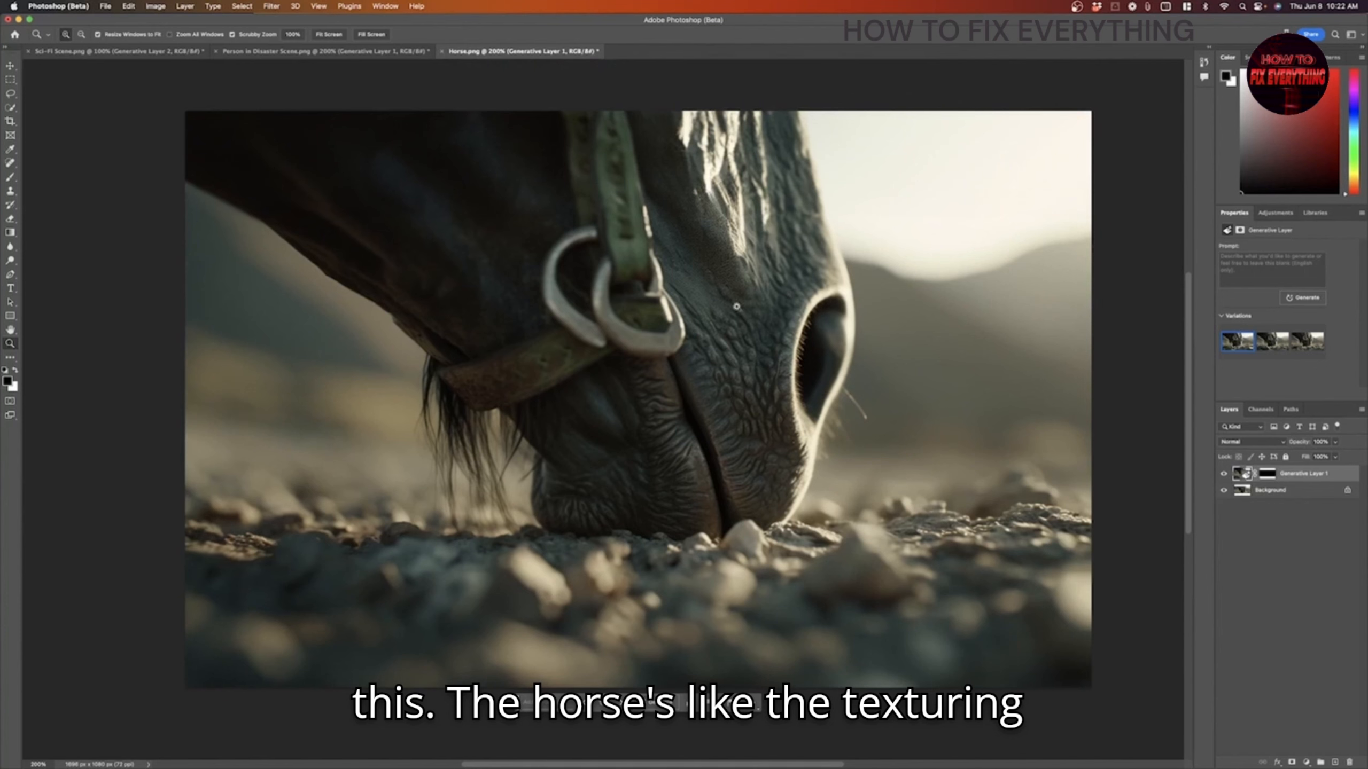
click(721, 217)
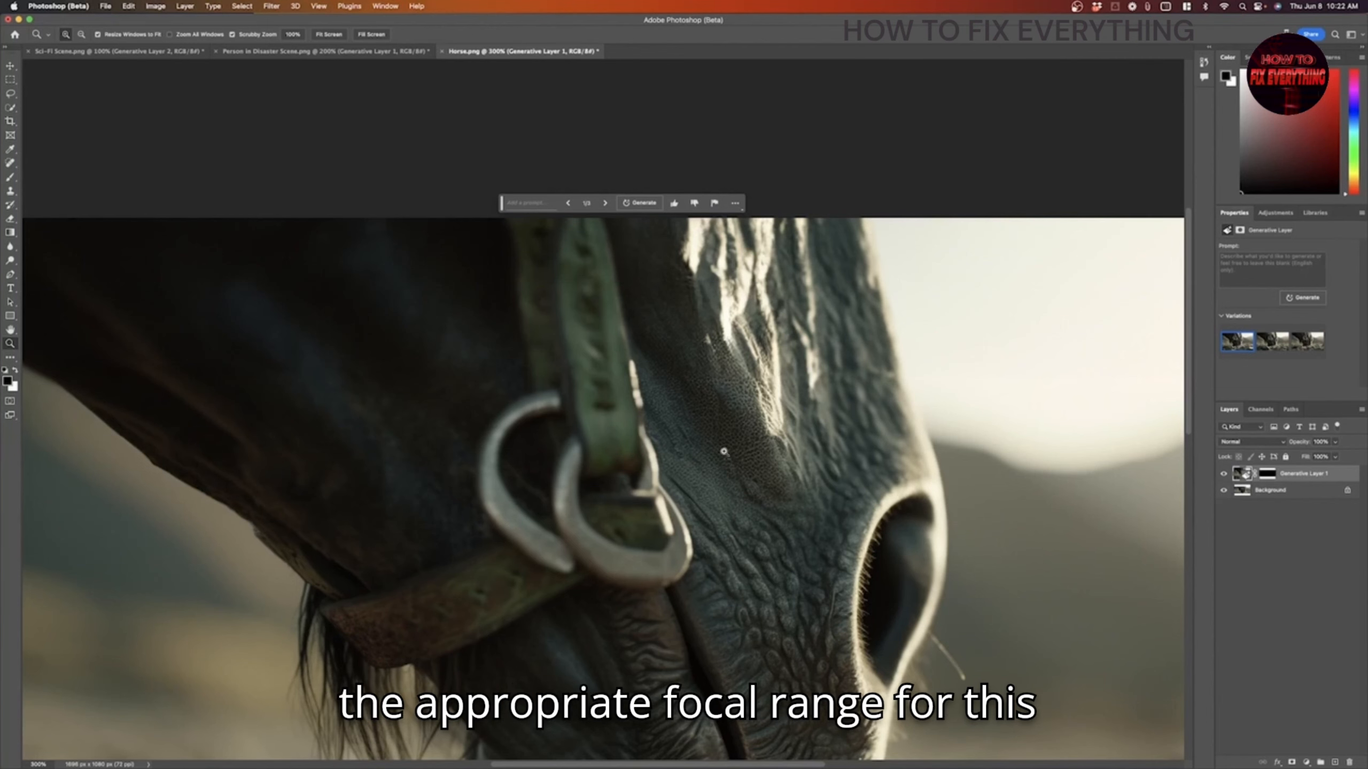
key(alt)
alt+click(690, 384)
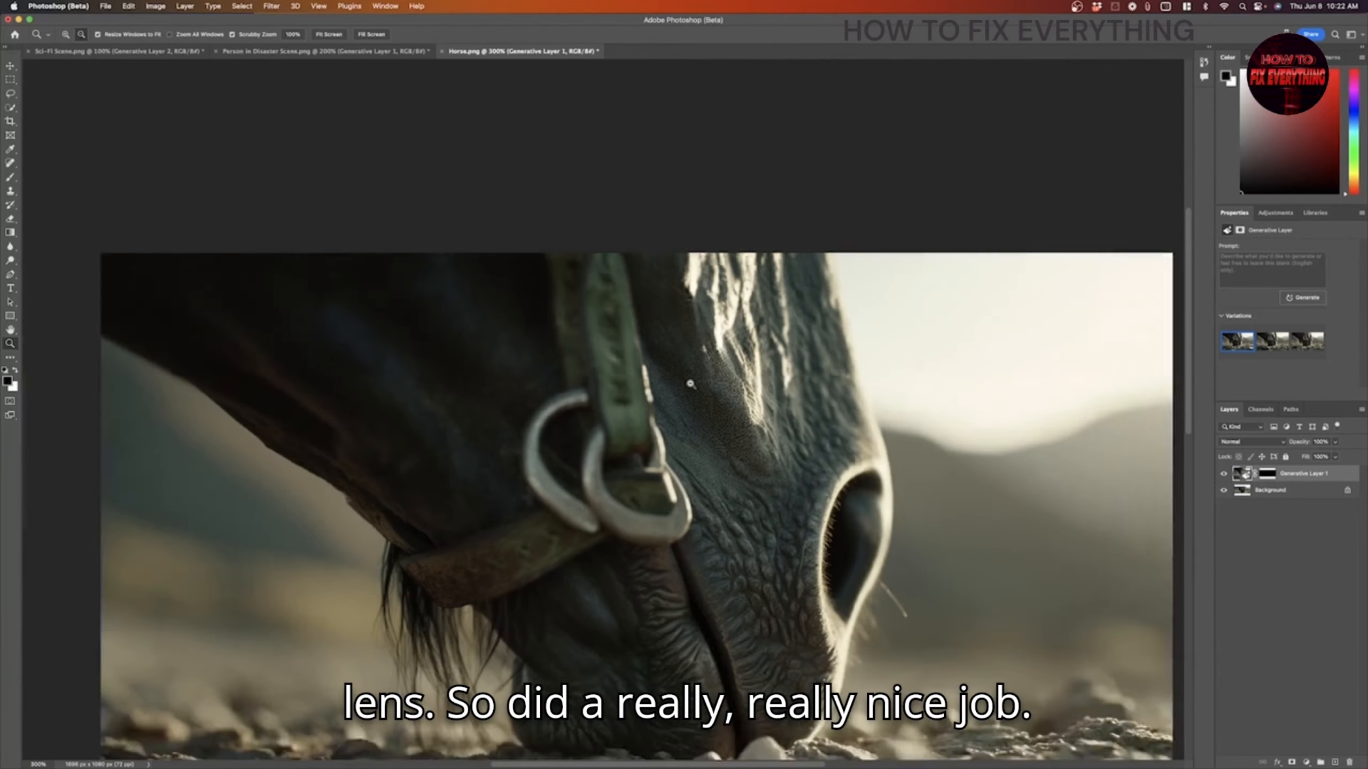
alt+click(690, 384)
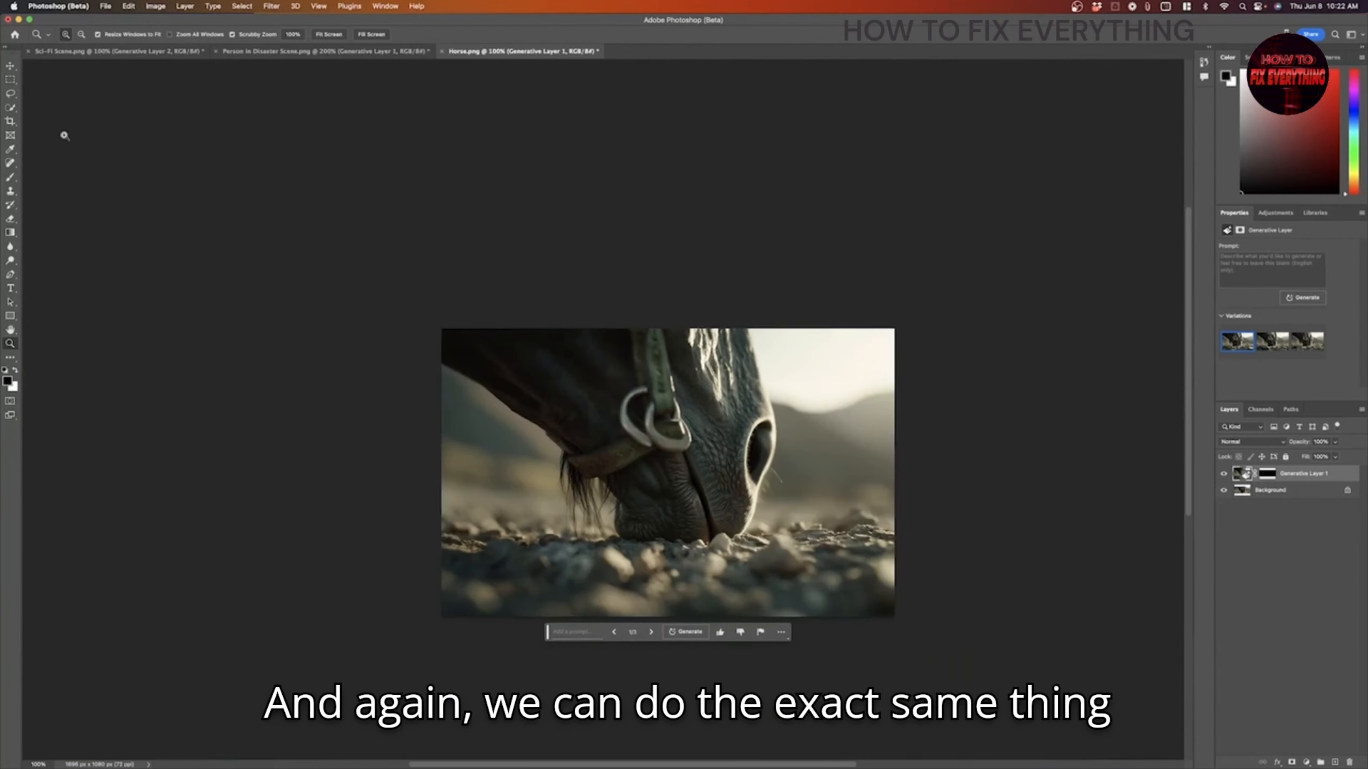
Step: Expand the horse picture's canvas on both sides with the Crop tool to a width of about 2348 px
click(10, 121)
drag(894, 471, 958, 459)
drag(375, 481, 320, 474)
drag(1015, 480, 990, 477)
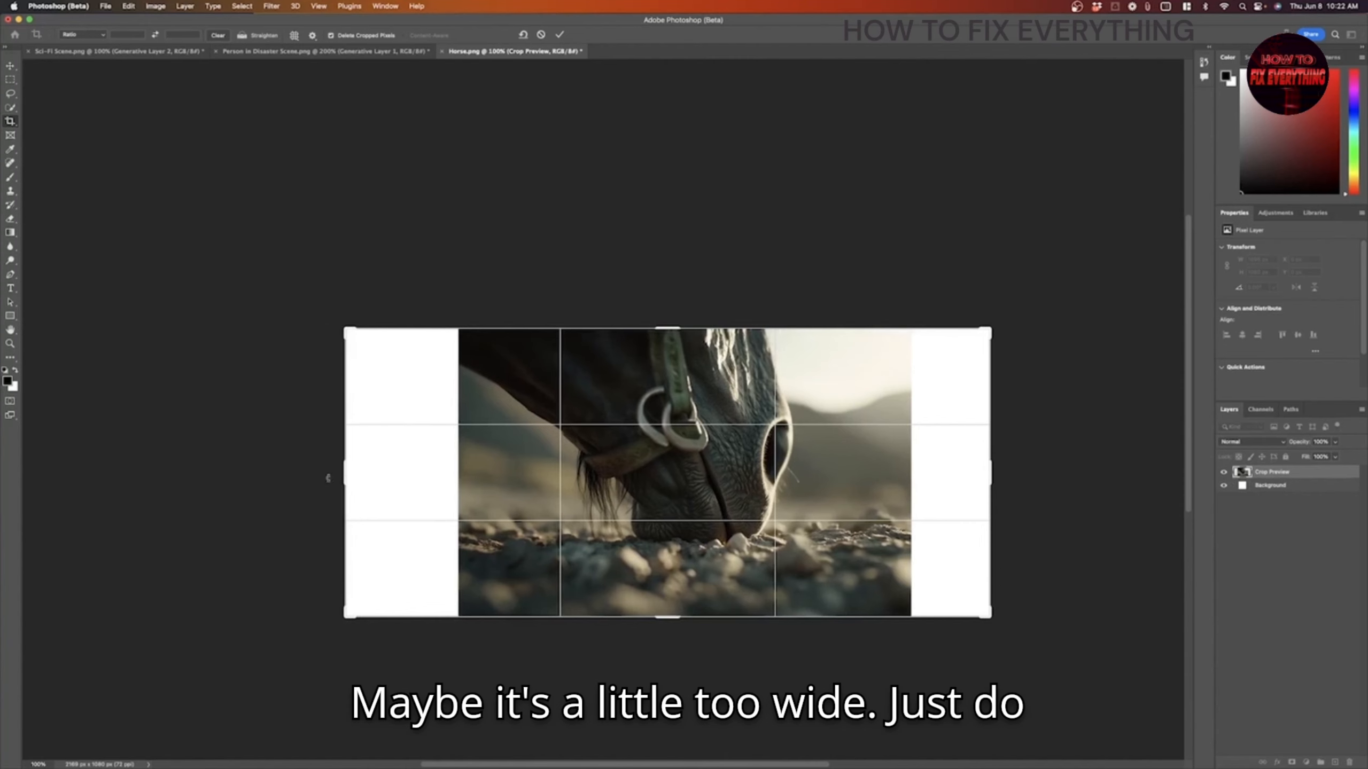
drag(327, 477, 341, 477)
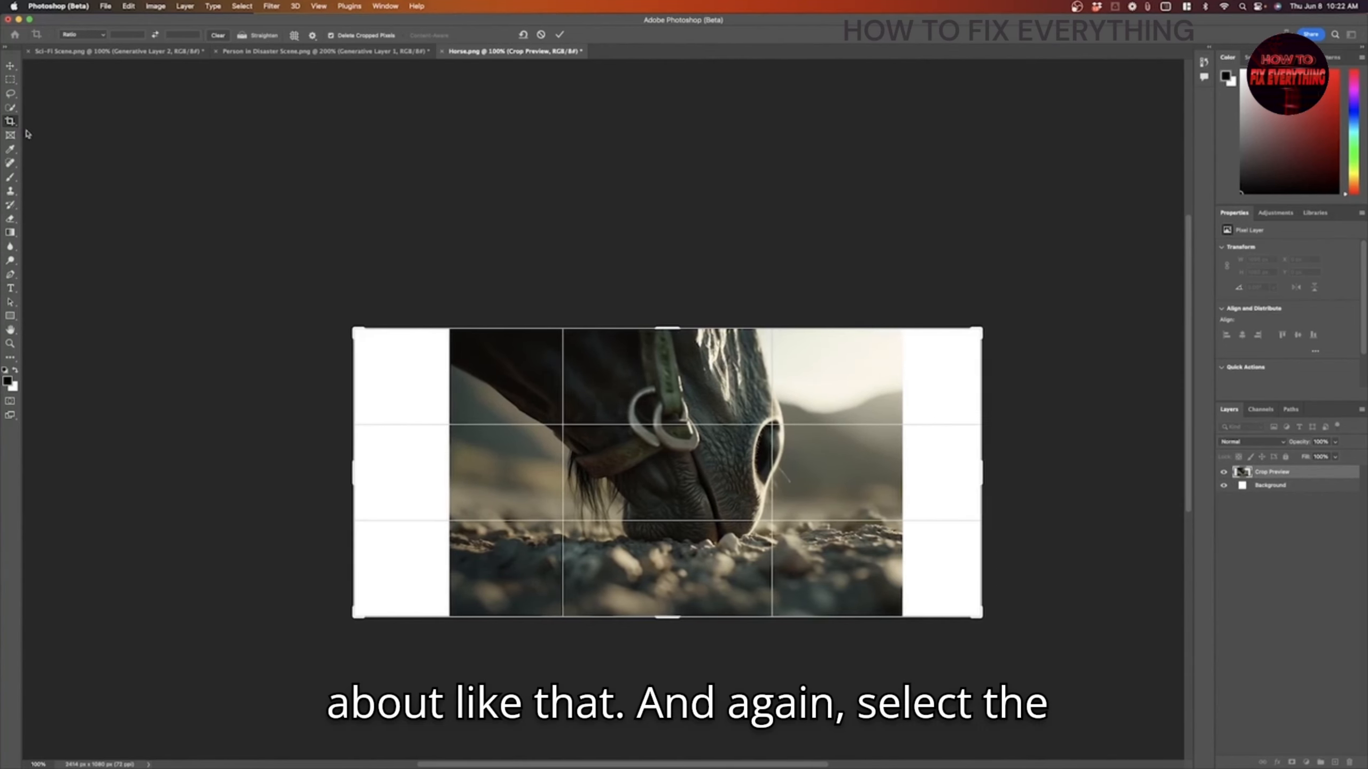
Step: Select the blank strips on both sides of the horse picture, slightly overlapping the image, and fill them using Generative Fill without a prompt
click(10, 79)
drag(302, 306, 453, 655)
drag(1012, 668, 897, 284)
click(585, 632)
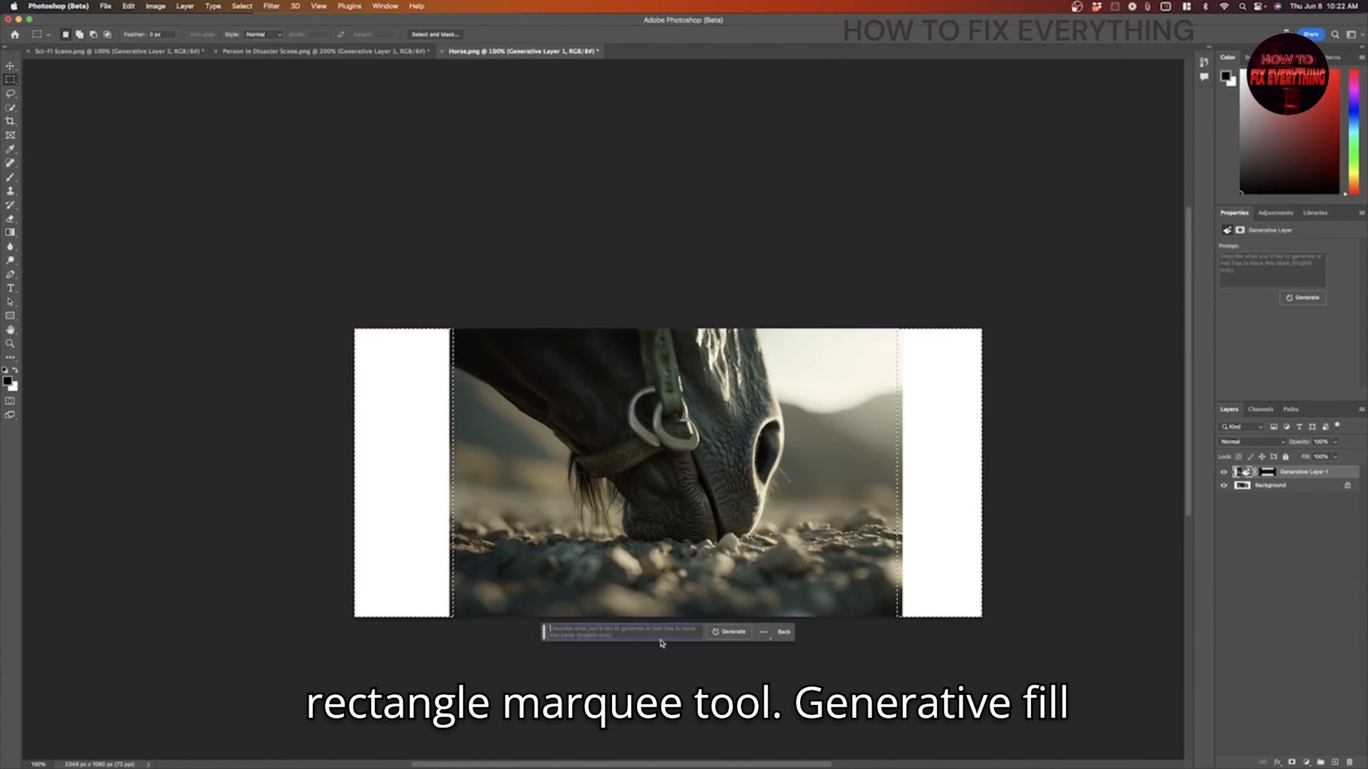
click(729, 636)
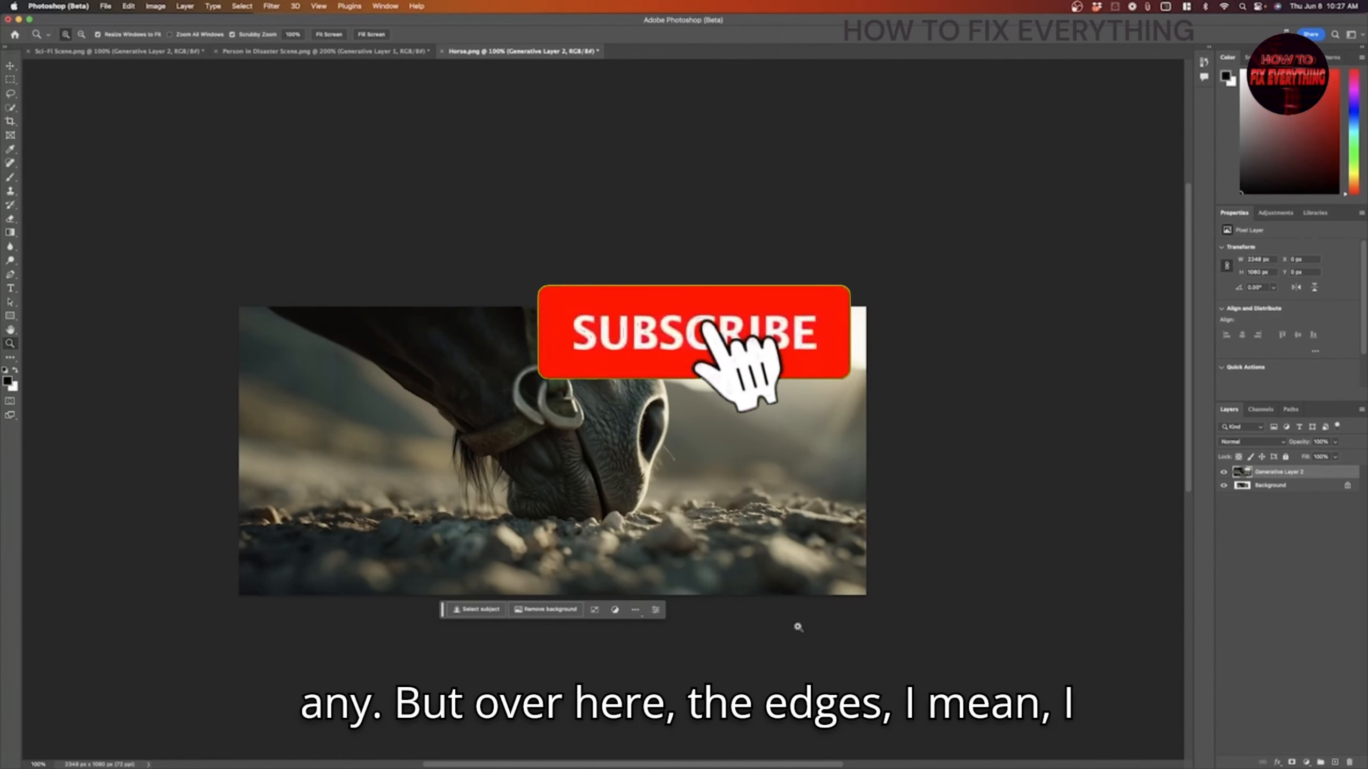
Step: Examine the right-hand extension of the horse picture up close and then the whole widened scene for visible seams
click(775, 621)
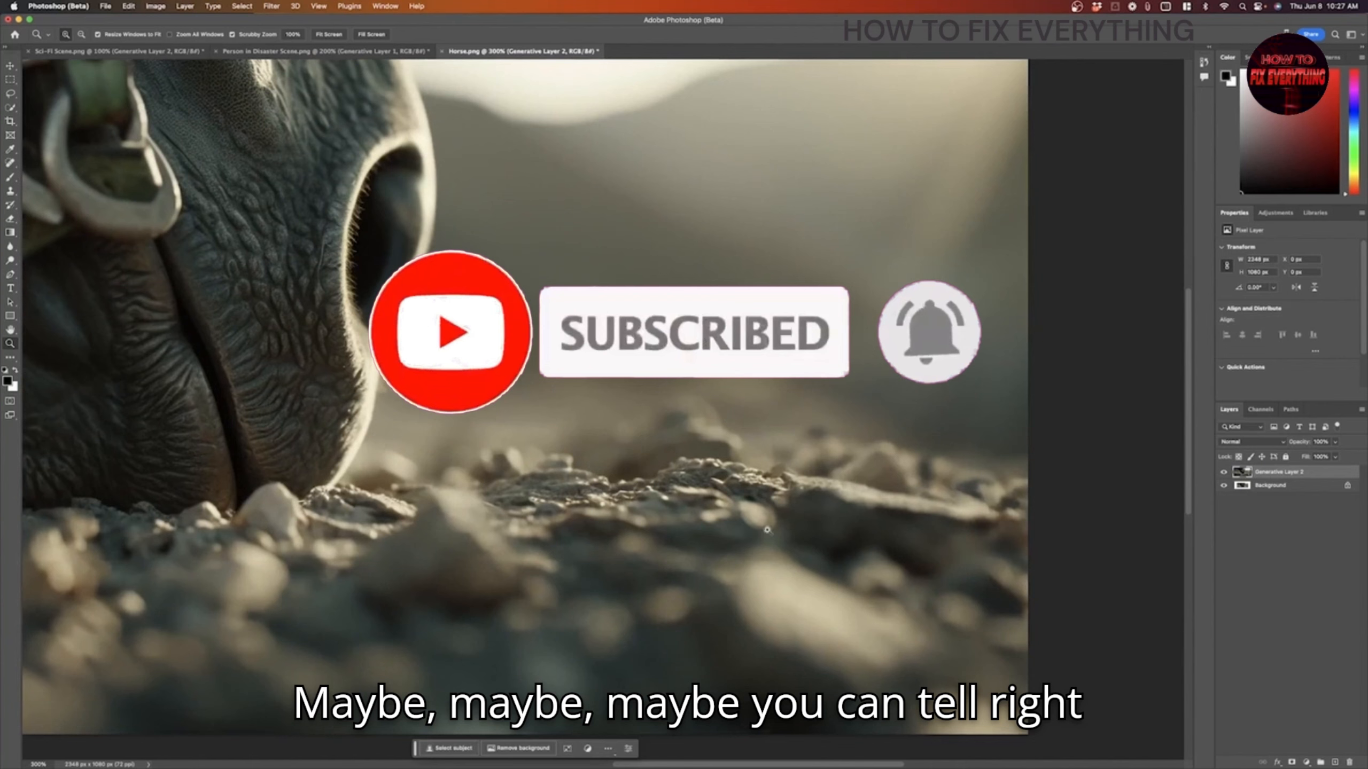
alt+click(702, 501)
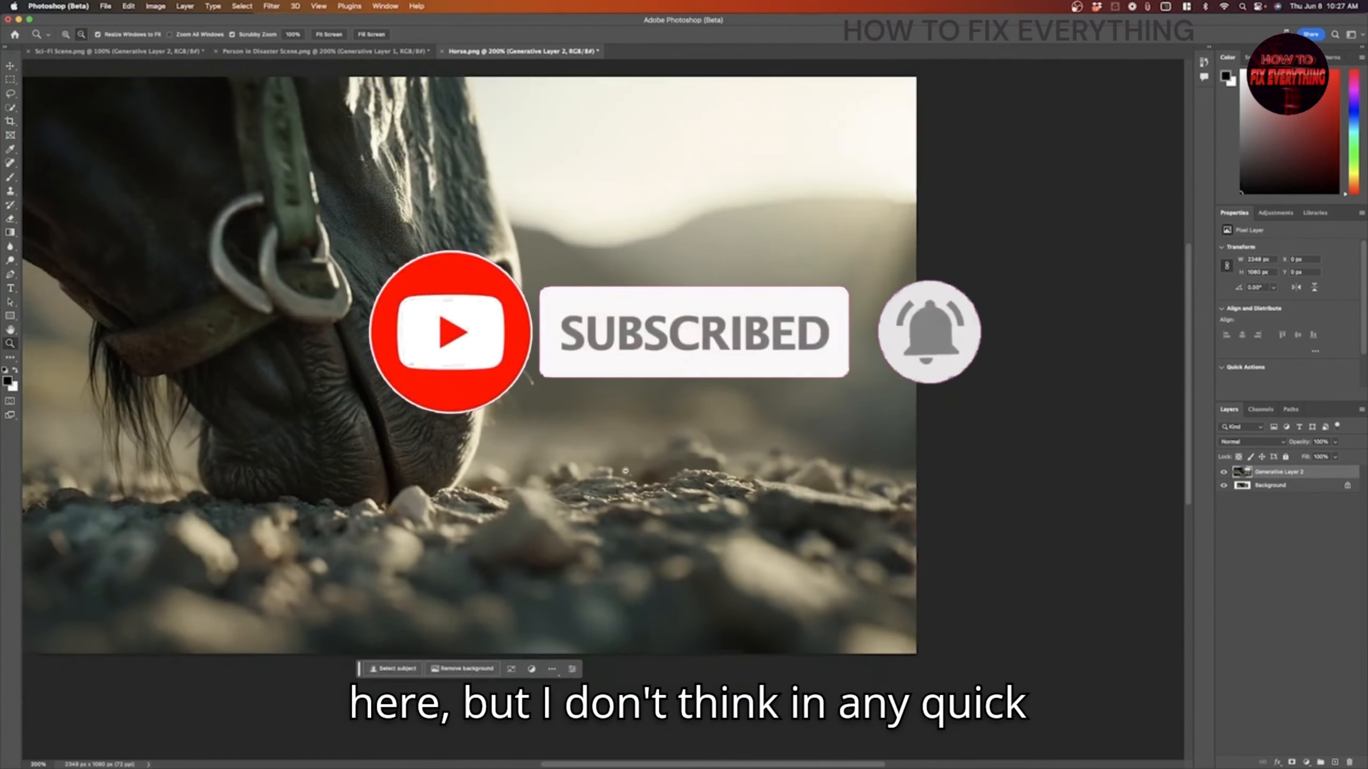
alt+click(540, 420)
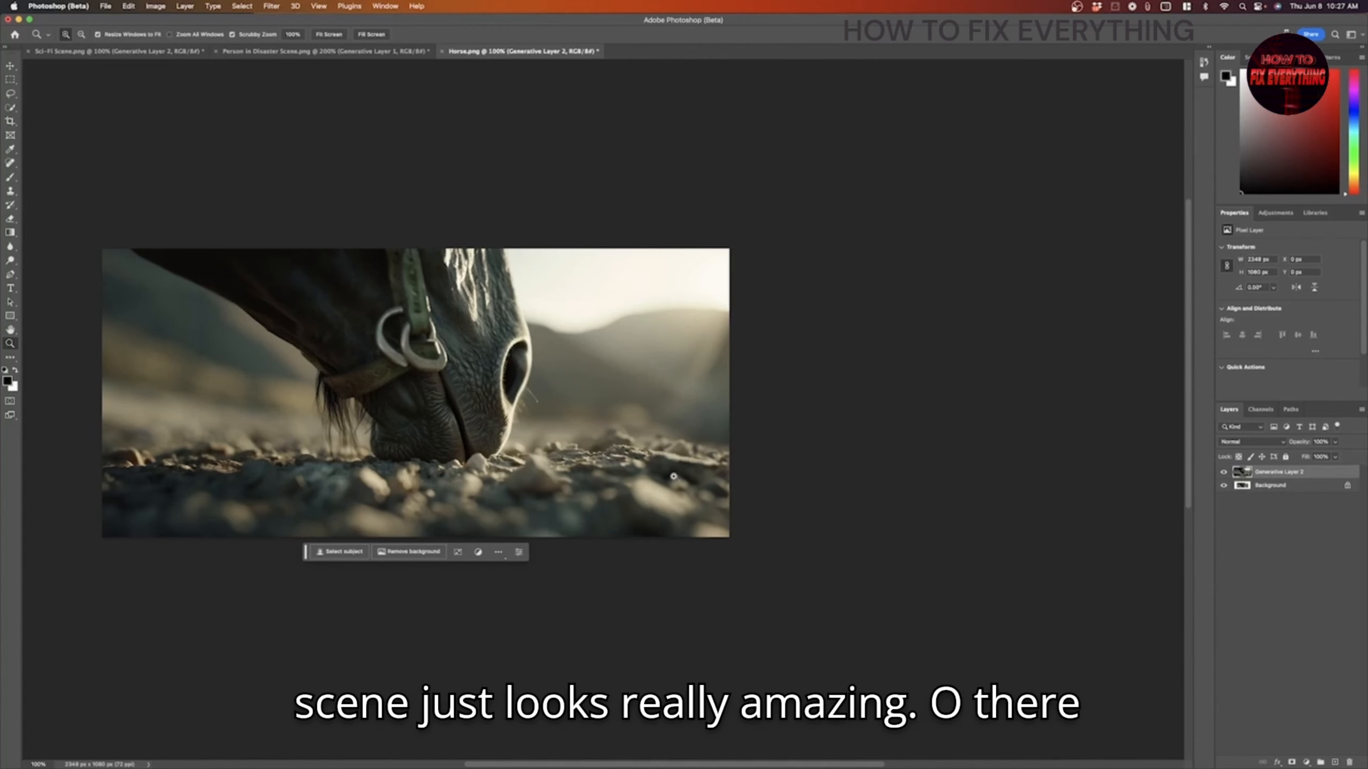
scroll(671, 476, left, 5)
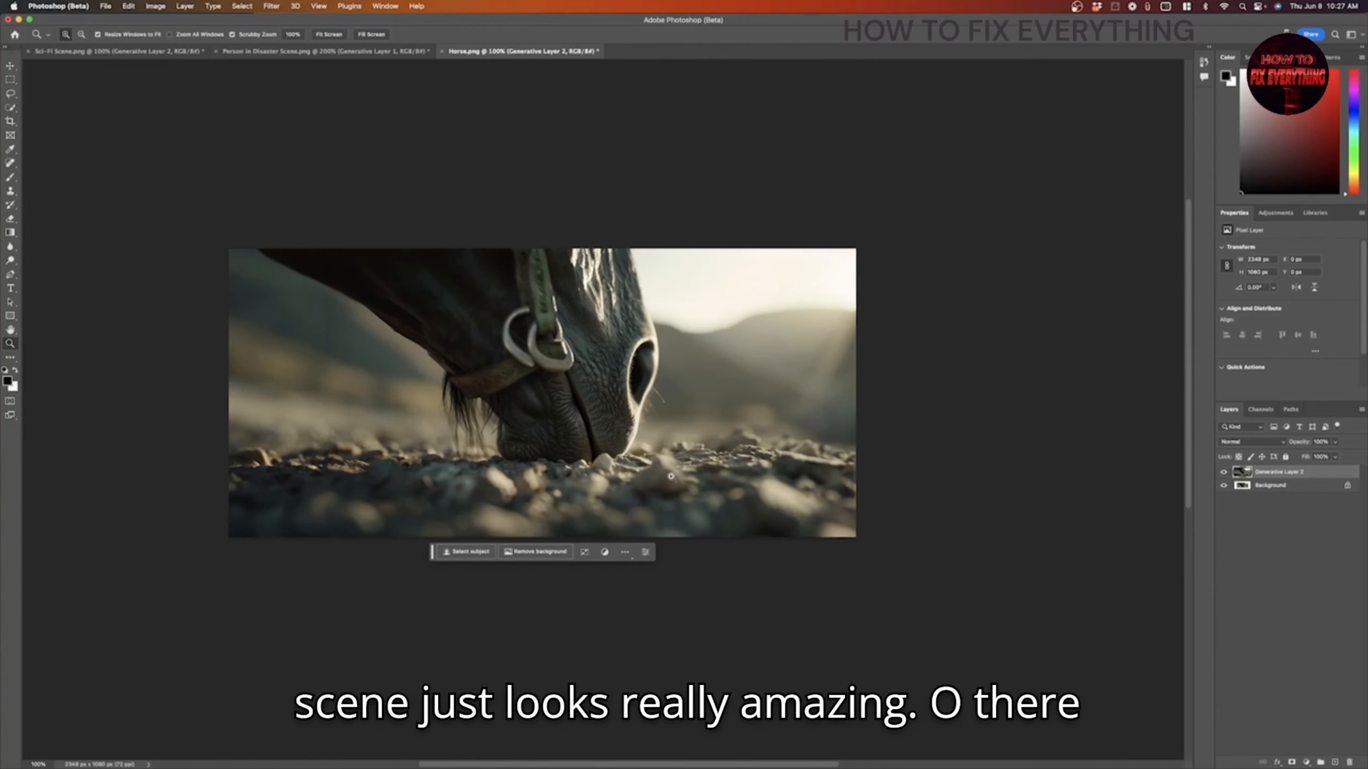